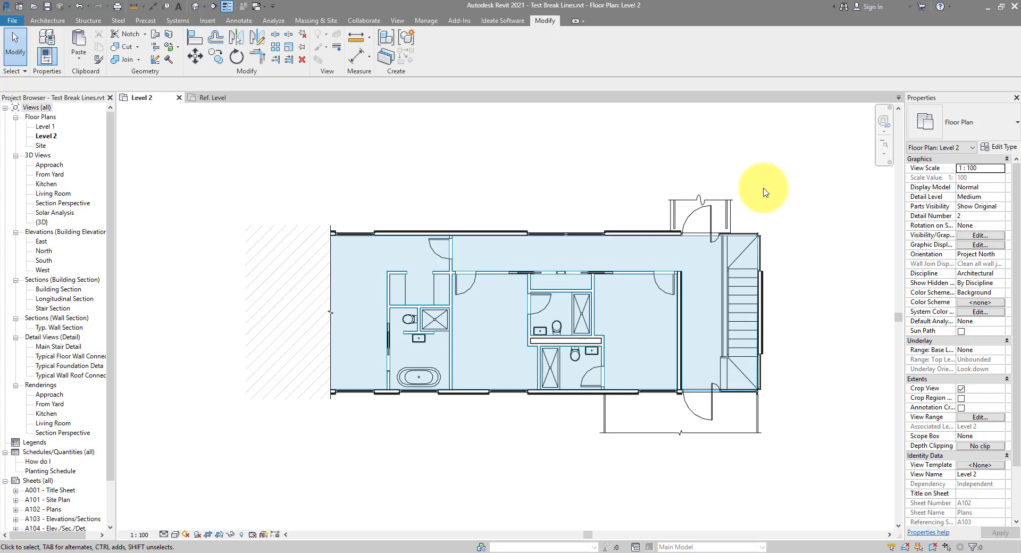
- Select the BreakLine2 break line and stretch both ends outward to widen it to 3656
scroll(764, 208, "up", 3)
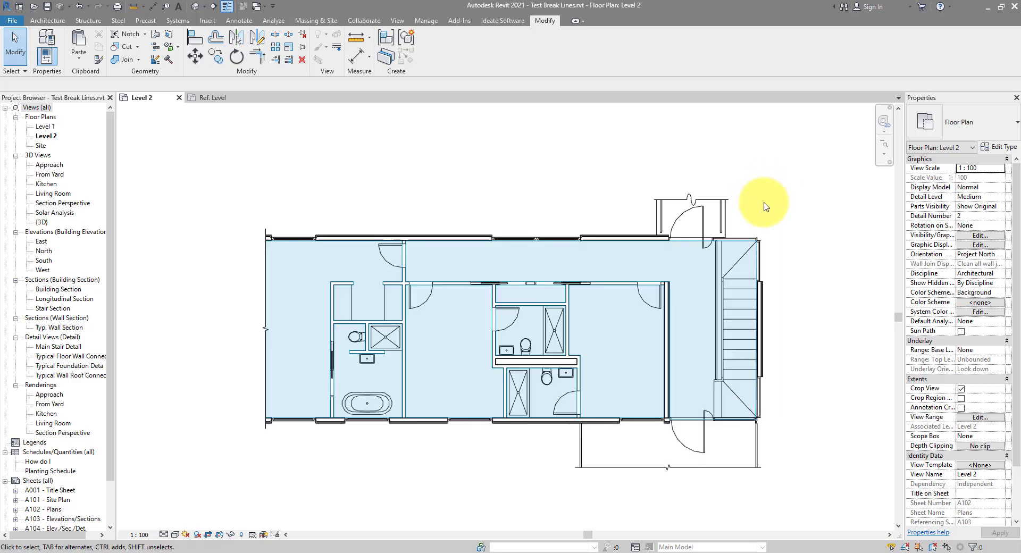
scroll(765, 208, "up", 2)
left_click(640, 202)
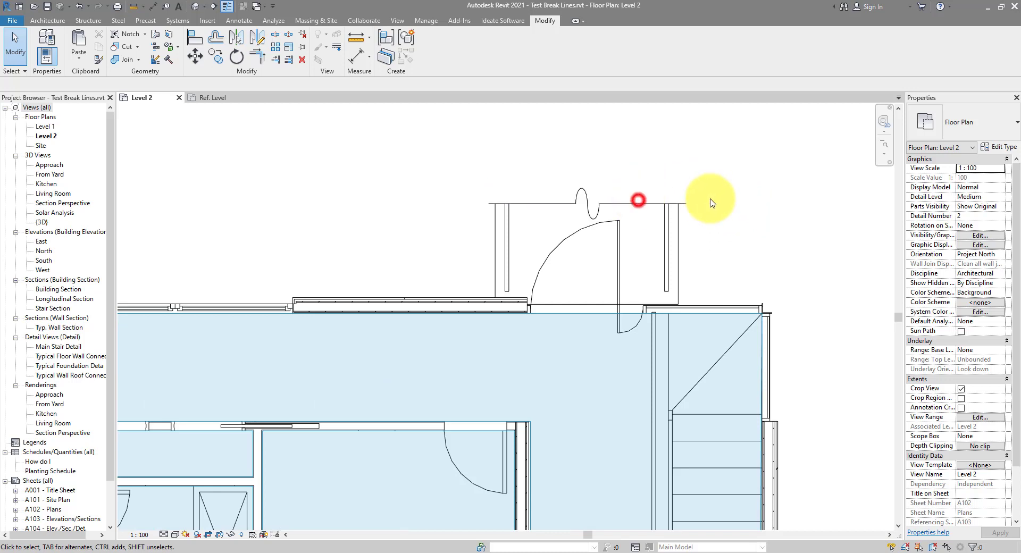
scroll(597, 280, "up", 3)
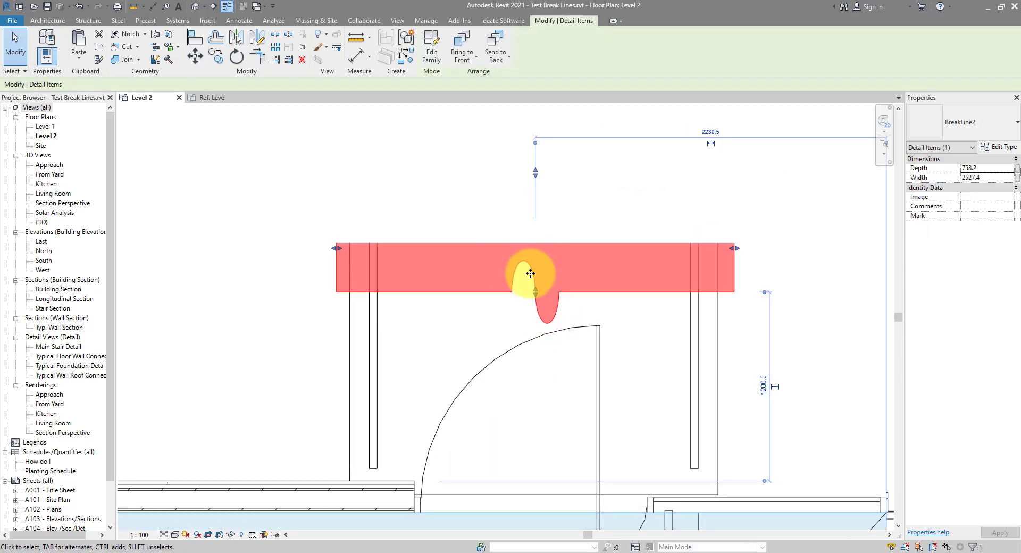
left_click_drag(734, 249, 825, 248)
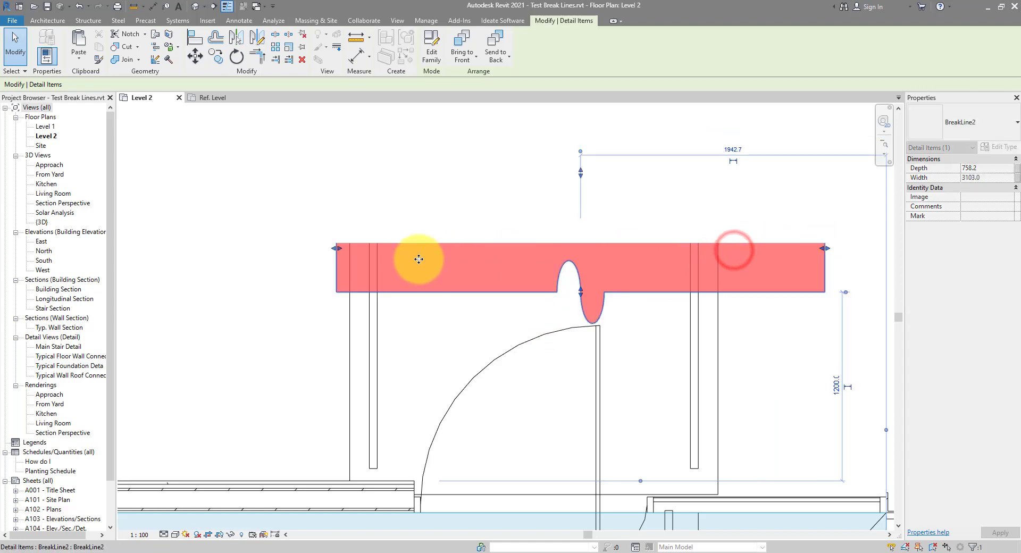
left_click_drag(336, 249, 249, 249)
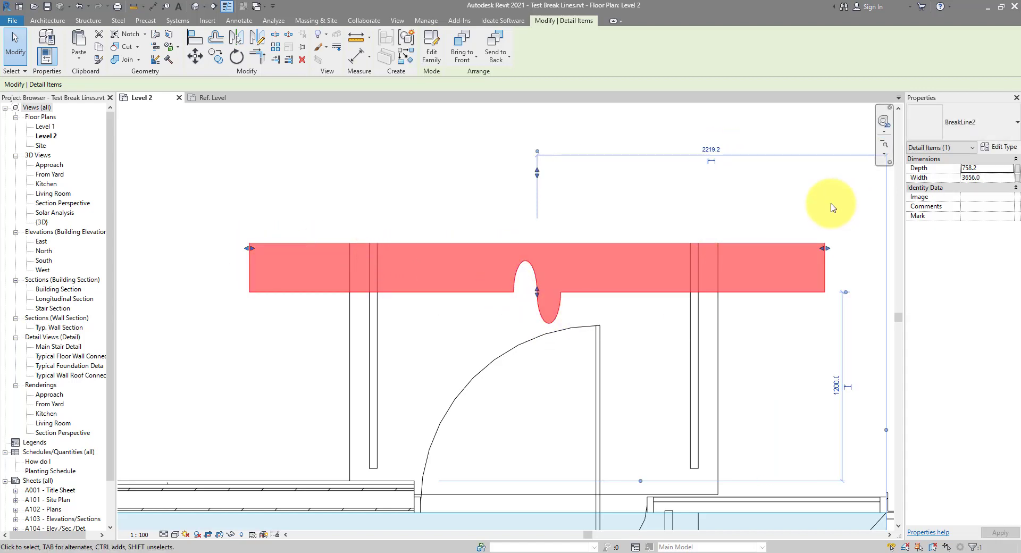
- Give the BreakLine2 type a SymbolDepth of 300 and a SymbolWidth of 500
left_click(992, 147)
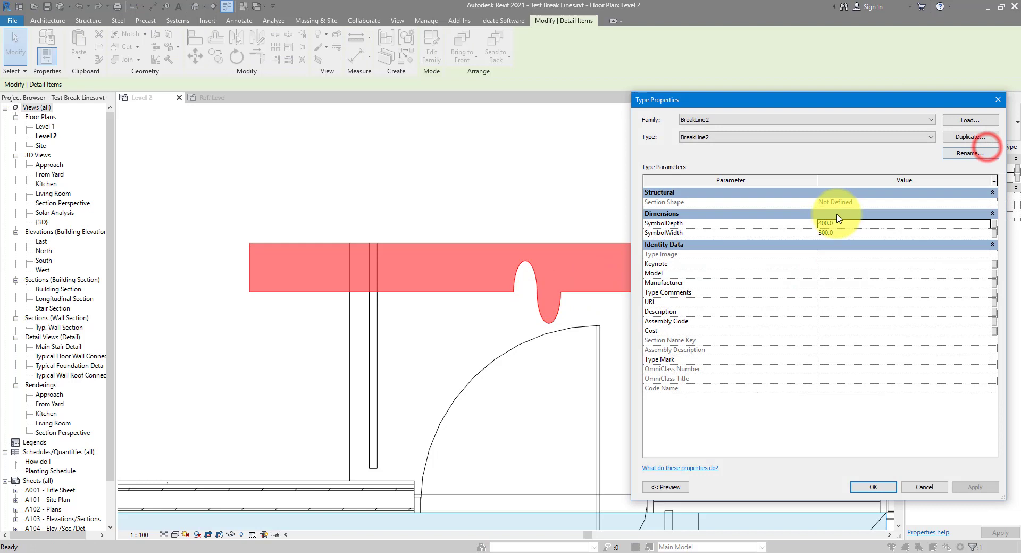
double_click(845, 224)
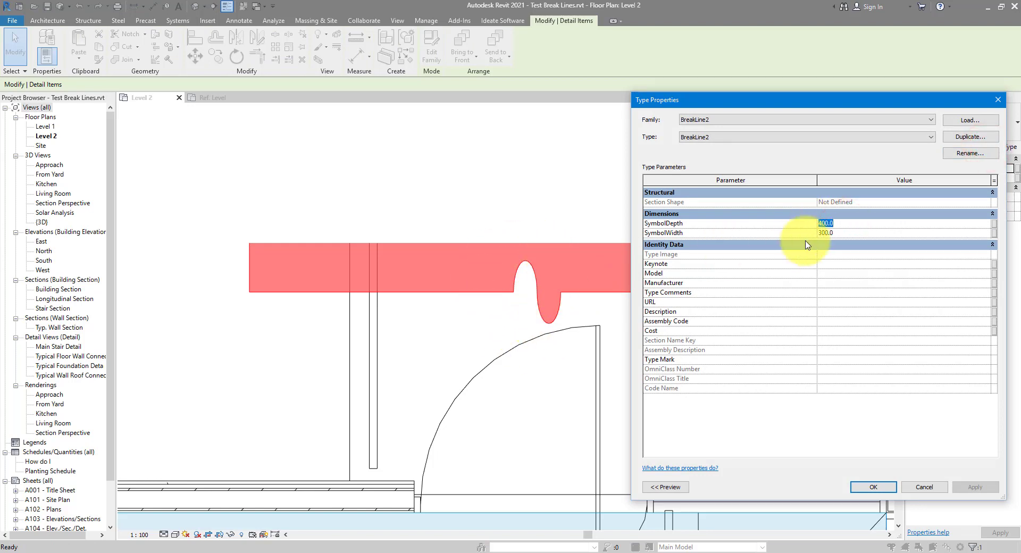
type("700")
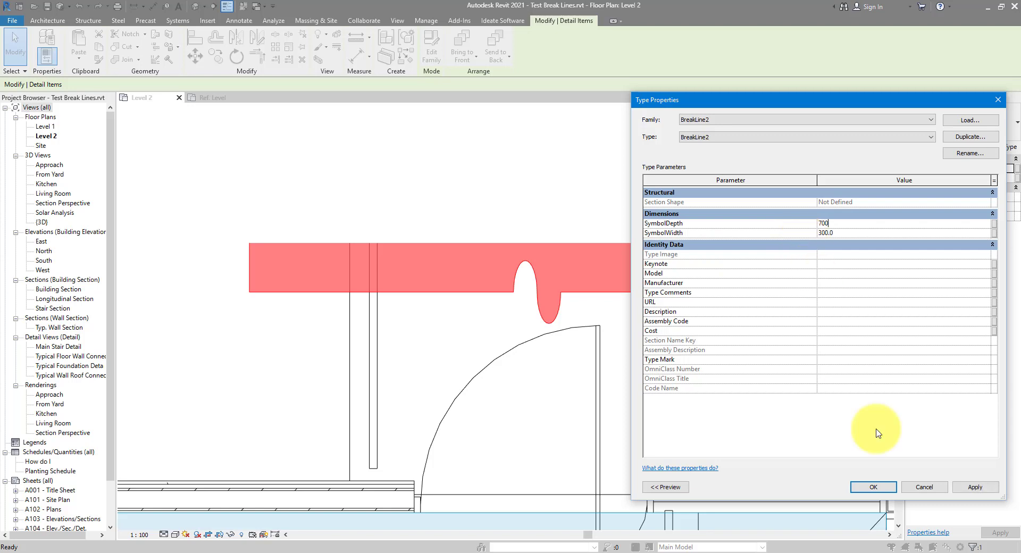
left_click(977, 487)
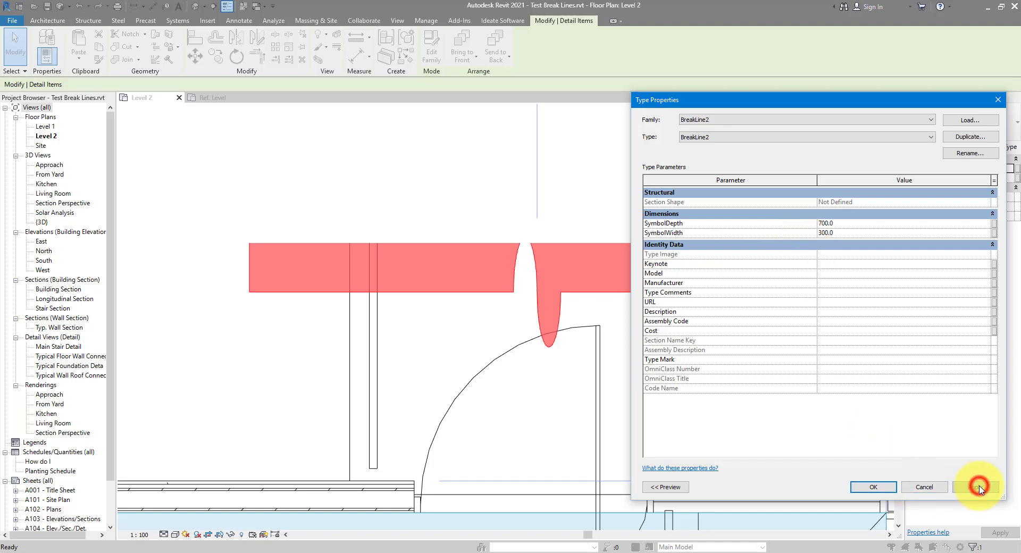
double_click(844, 233)
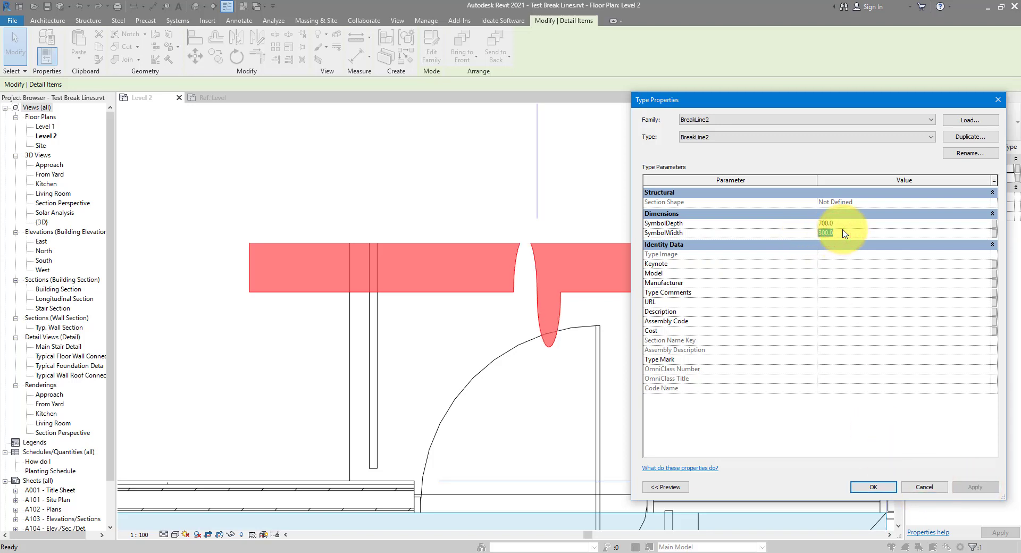
type("500")
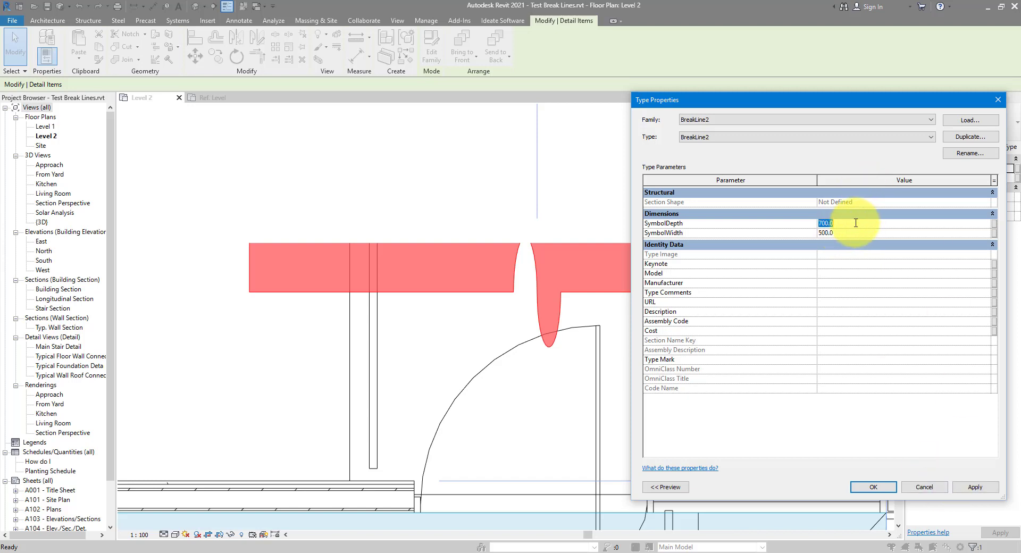
left_click(855, 223)
type("300")
left_click(975, 487)
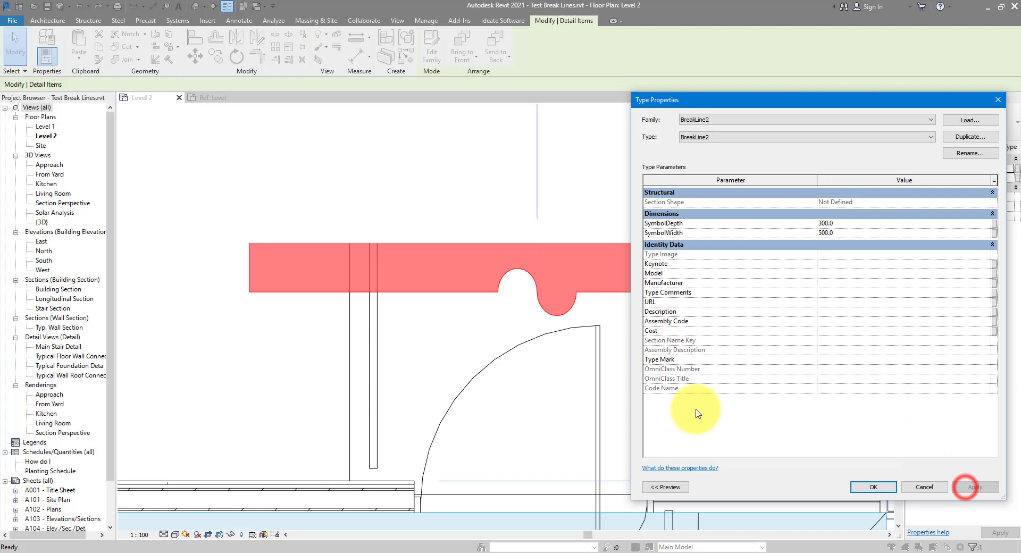
- Confirm the BreakLine2 type changes and select the left BreakLine1a break line
left_click(873, 487)
scroll(633, 269, "down", 5)
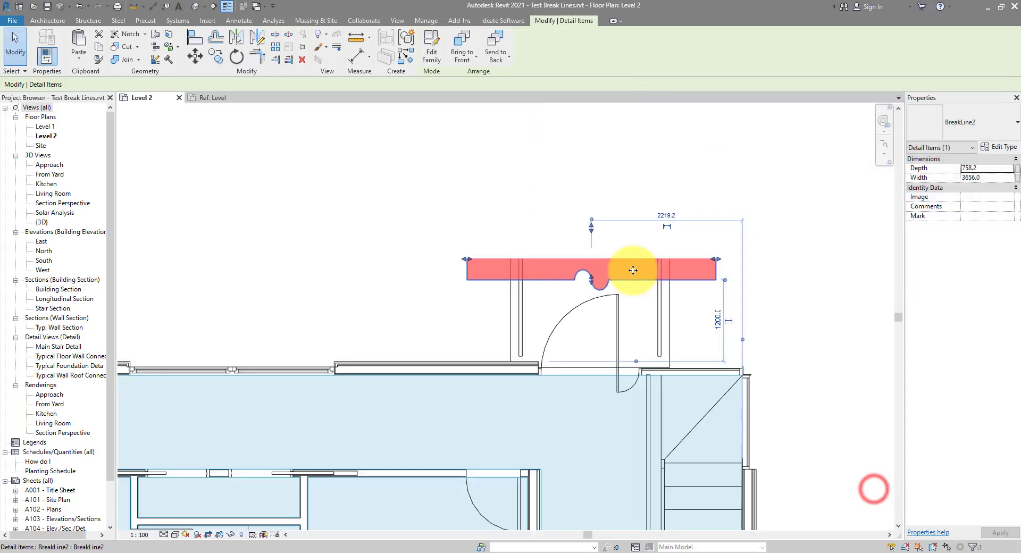
scroll(271, 260, "up", 3)
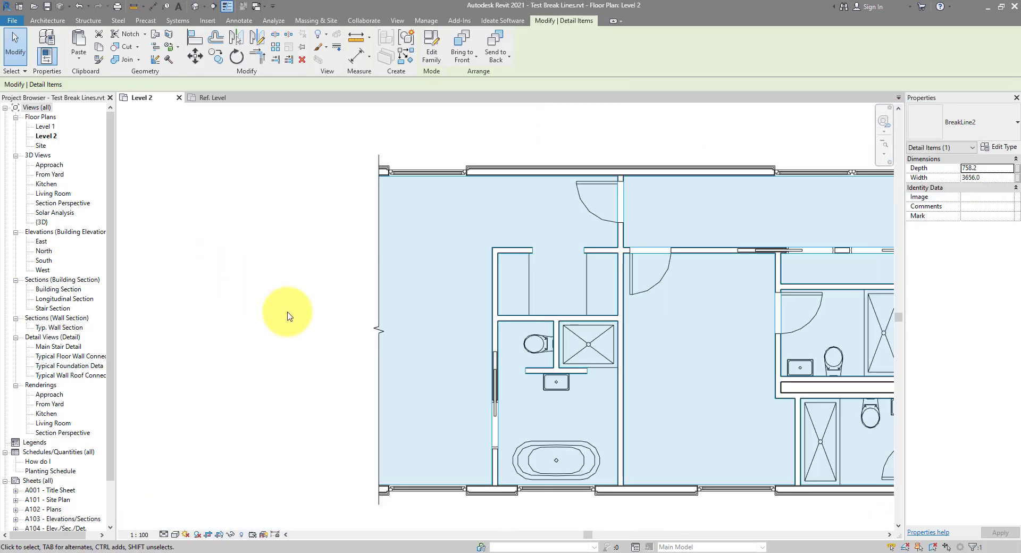
left_click(382, 183)
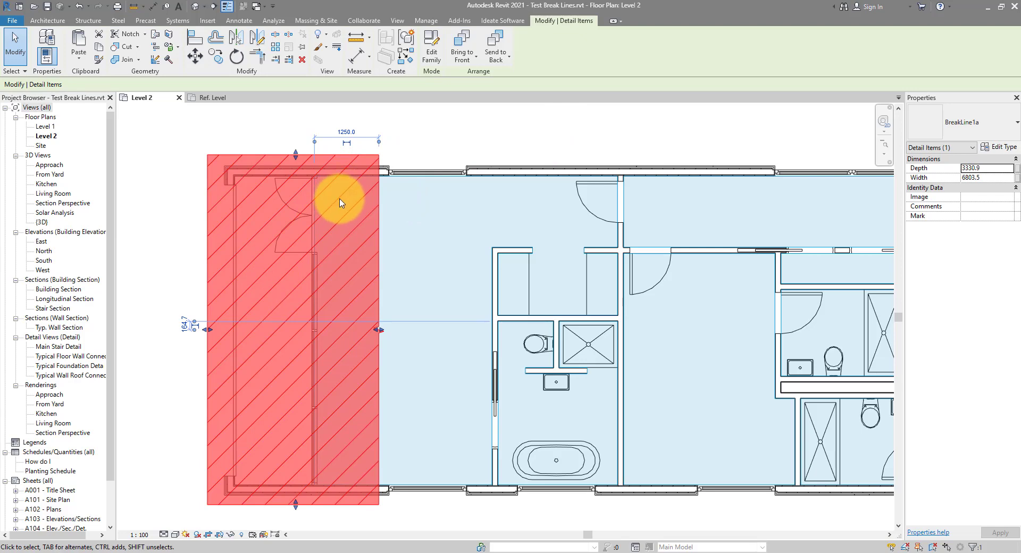
- Set the BreakLine1a type to SymbolDepth 500 and SymbolWidth 300, then deselect it
left_click(997, 147)
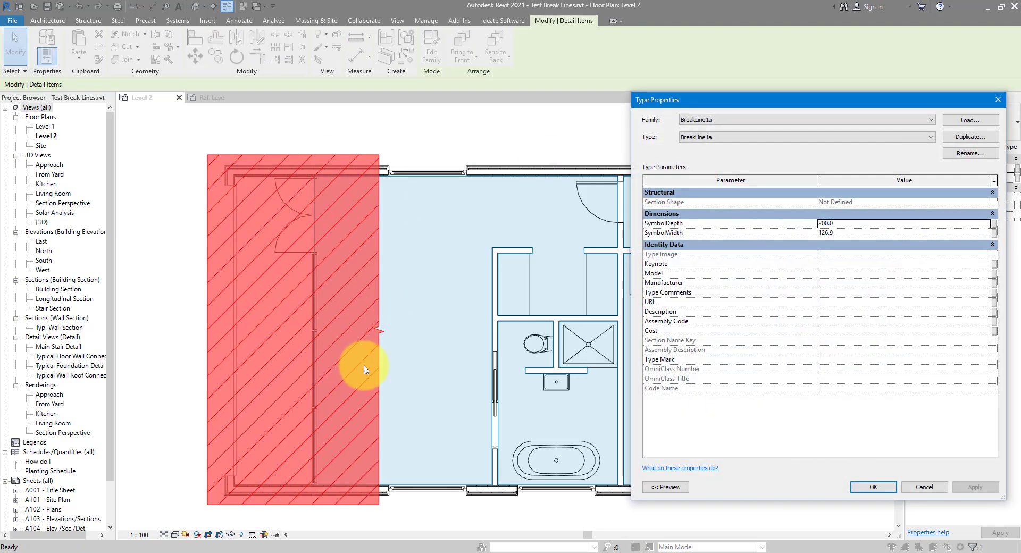
left_click(861, 224)
type("50")
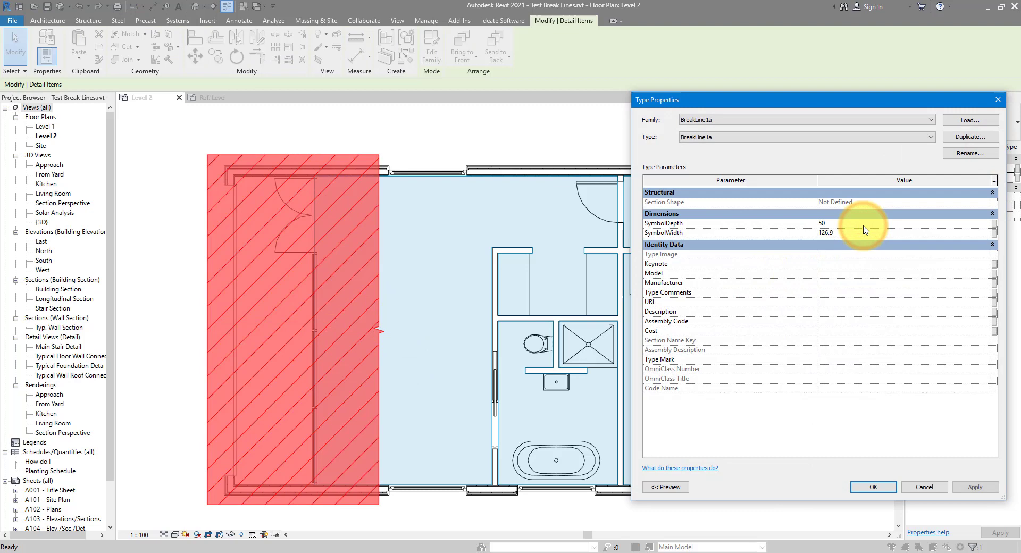
type("0")
left_click(858, 232)
type("300")
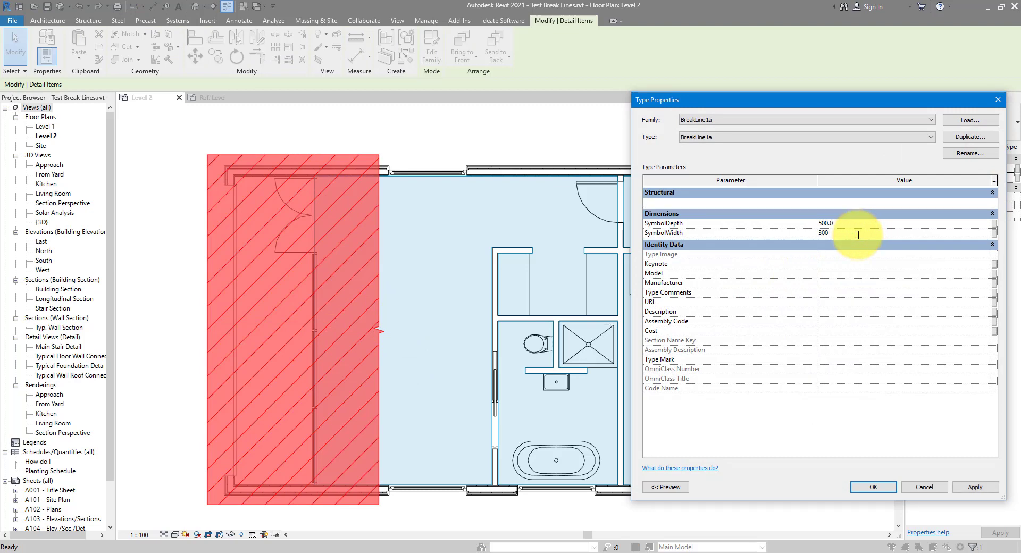
key("Return")
scroll(399, 213, "down", 3)
left_click(484, 387)
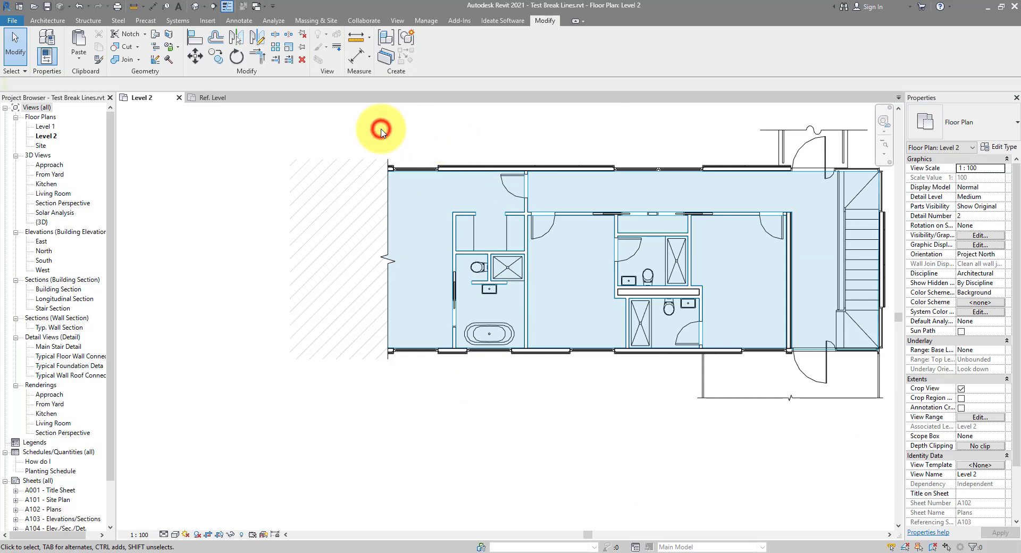
- Close the Test Break Lines project without saving changes
left_click(16, 25)
left_click(61, 234)
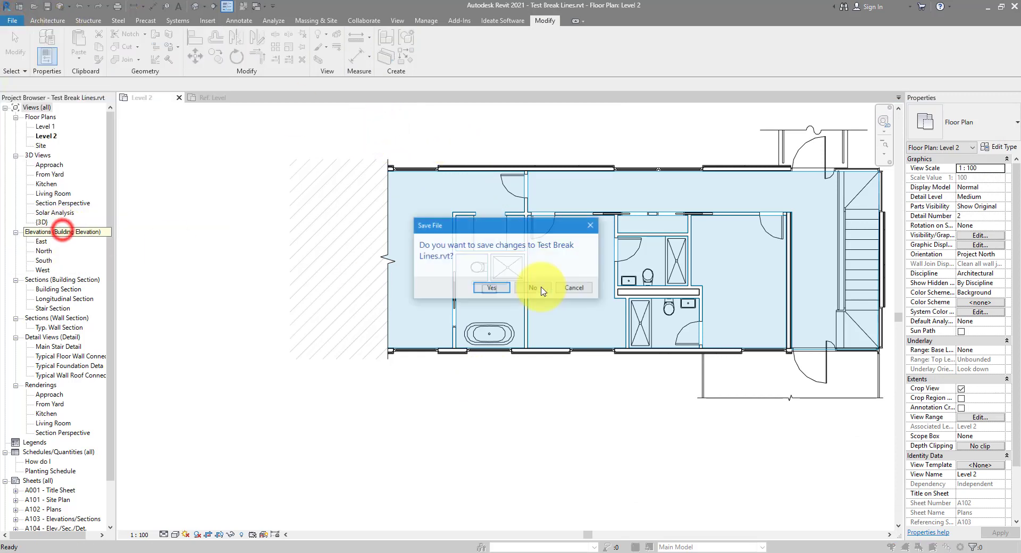
left_click(541, 287)
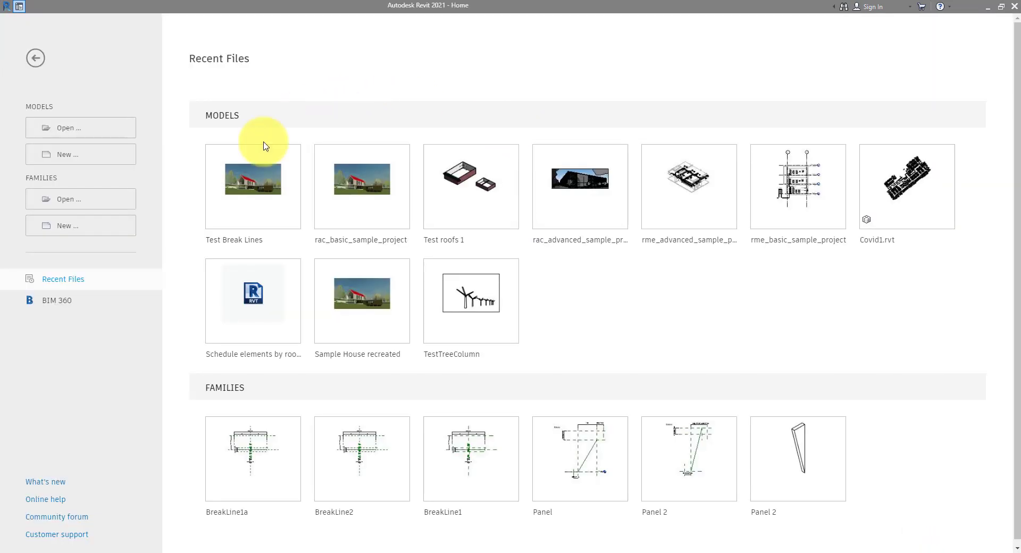
- Create a new family from the Metric Detail Item.rft template
left_click(74, 228)
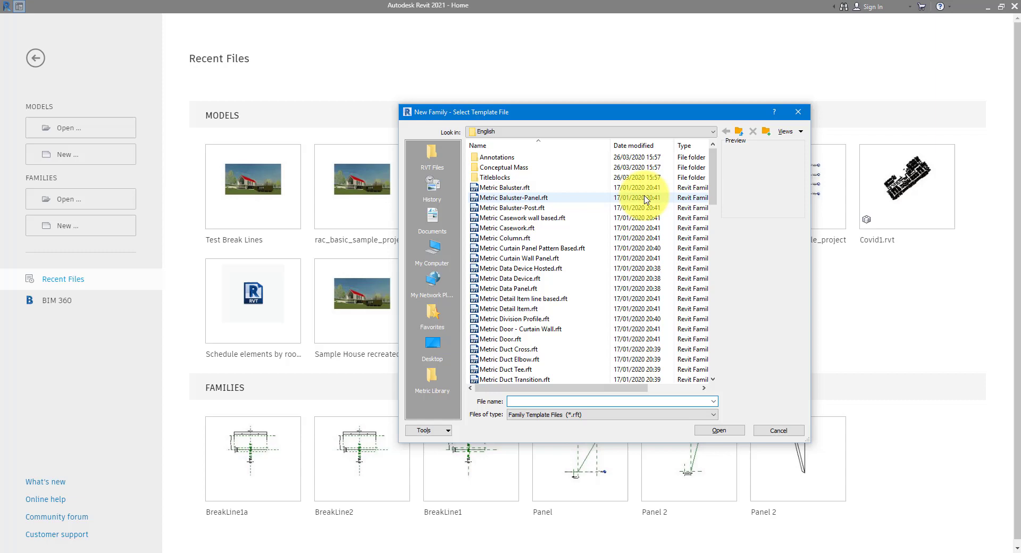
left_click(527, 309)
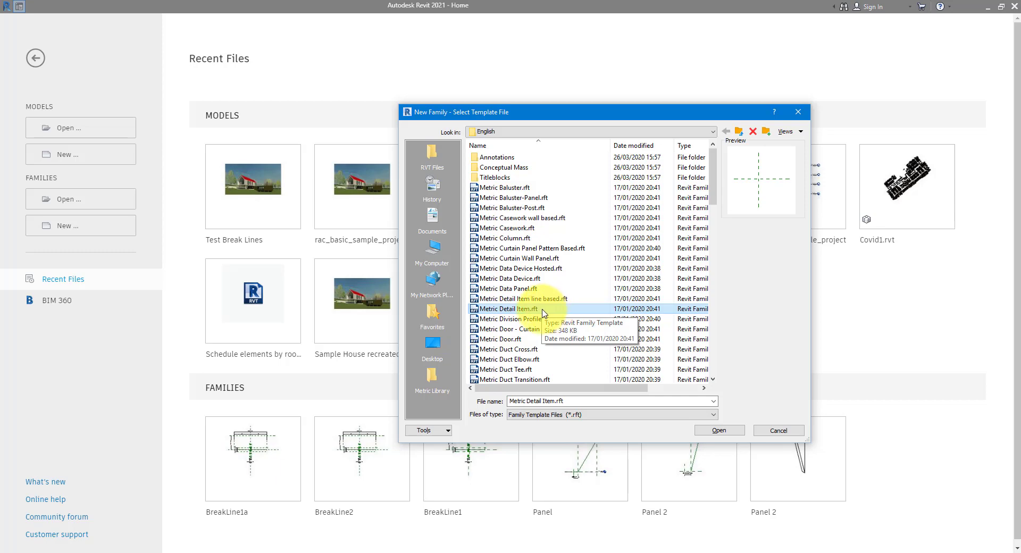
left_click(711, 431)
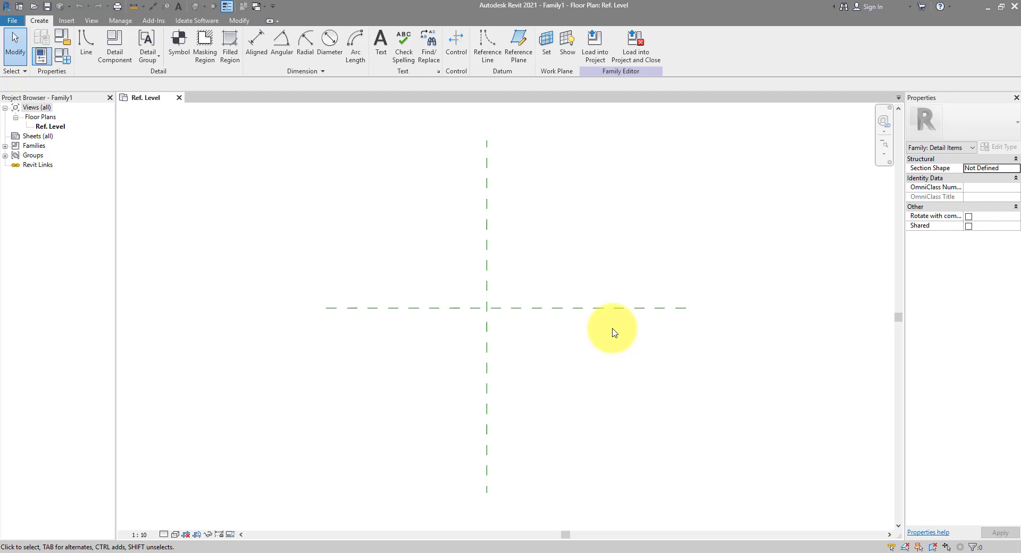
- Draw two vertical reference planes to the left of the centre plane using RP
key("r")
key("p")
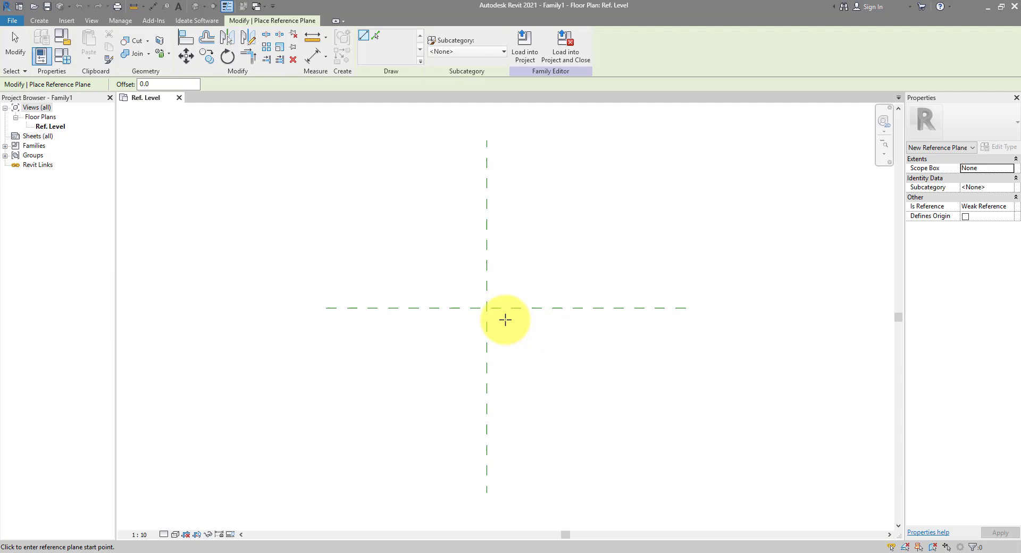
scroll(506, 319, "up", 1)
left_click(463, 238)
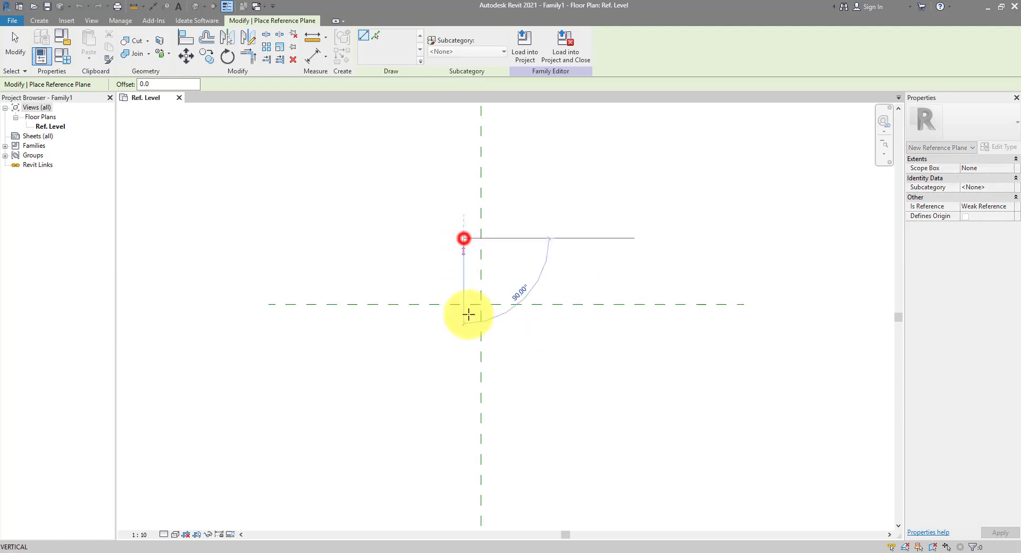
left_click(459, 393)
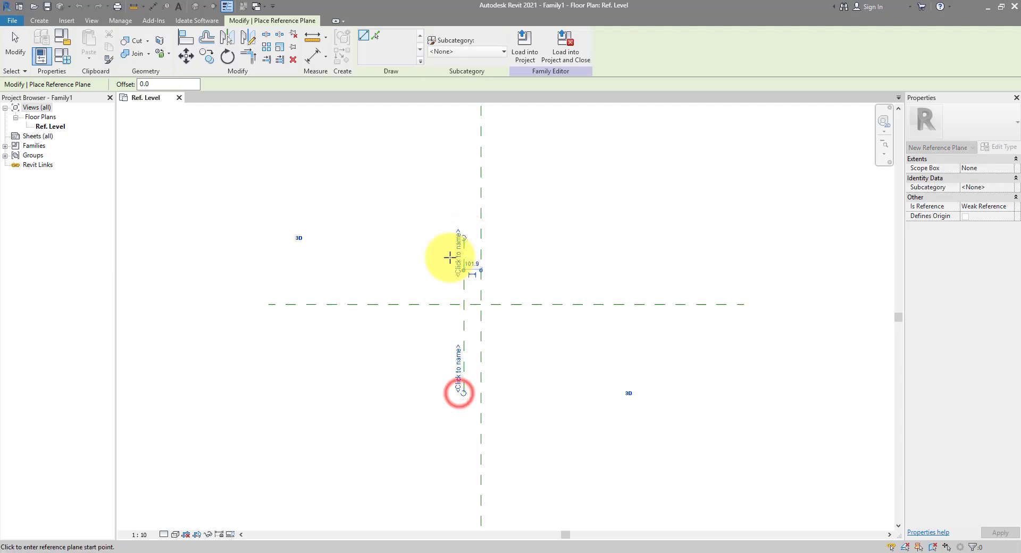
left_click(441, 238)
key("Escape")
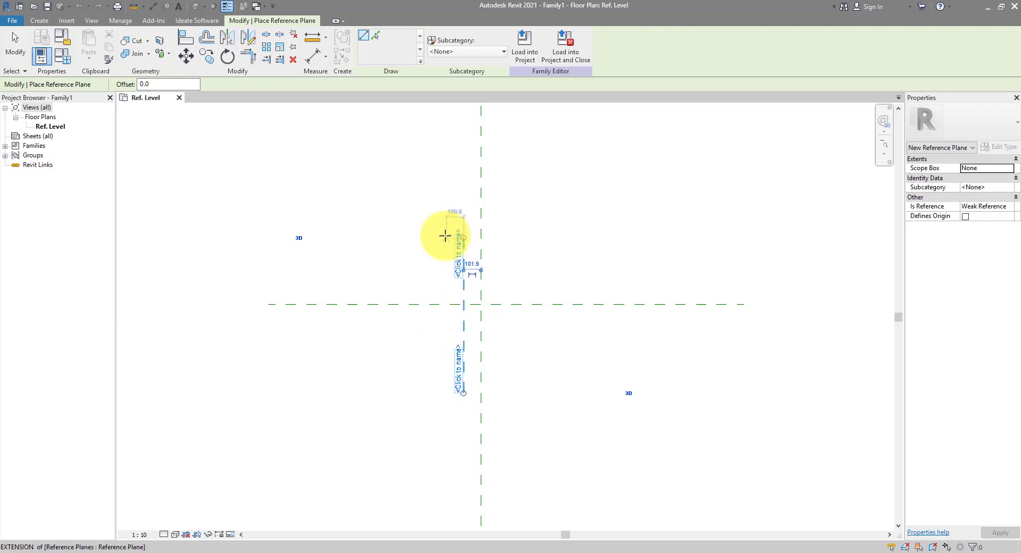
left_click(440, 236)
left_click(442, 392)
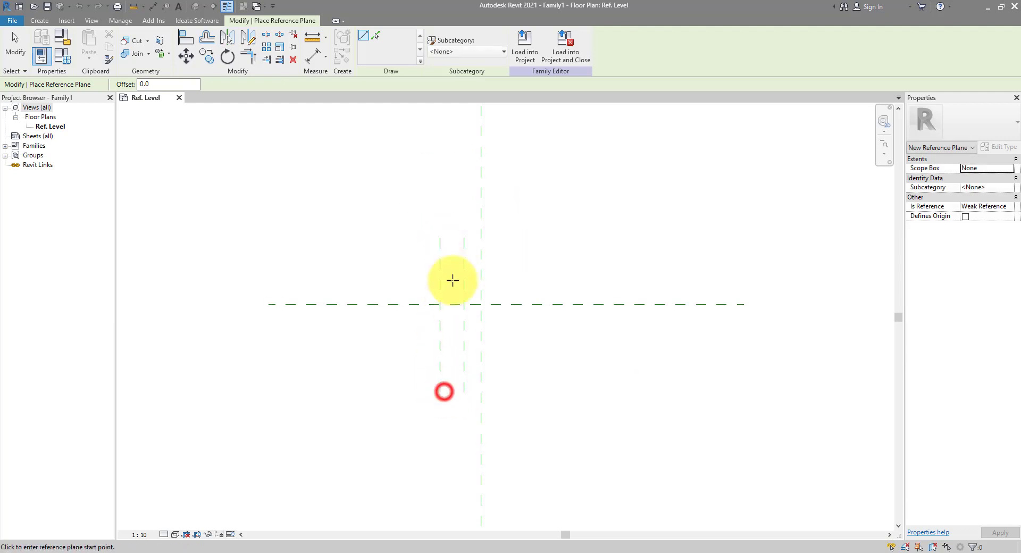
key("Escape")
- Mirror the two new vertical planes across the centre plane to the right side
left_click_drag(472, 228, 432, 246)
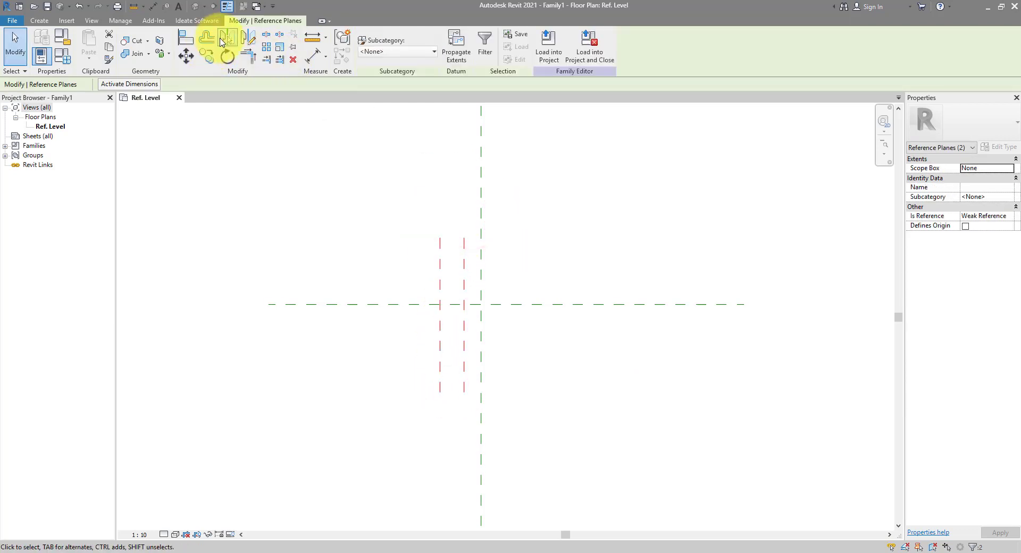
left_click(224, 38)
left_click(479, 175)
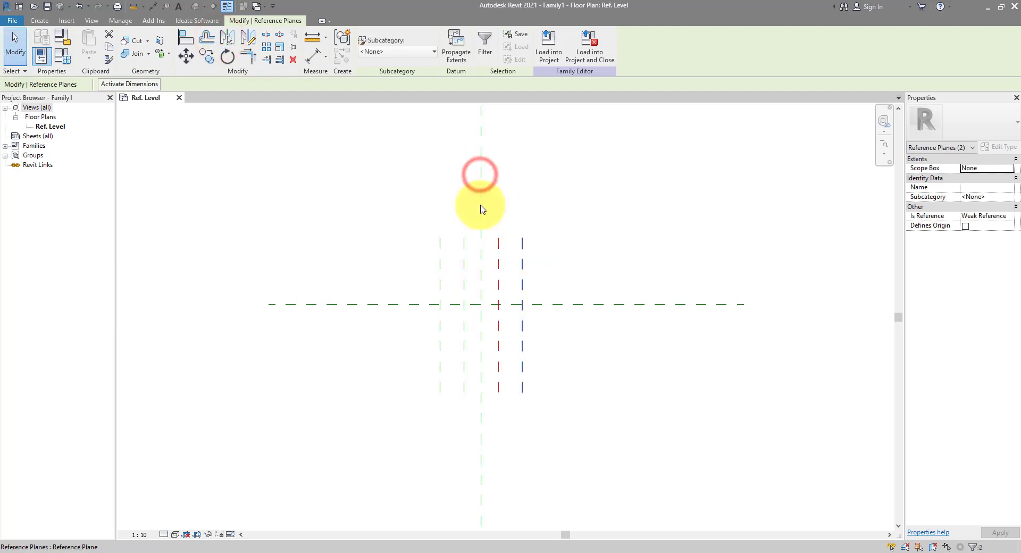
key("Escape")
- Chain-dimension the five vertical reference planes and make their spacings EQ
key("d")
key("i")
left_click(439, 250)
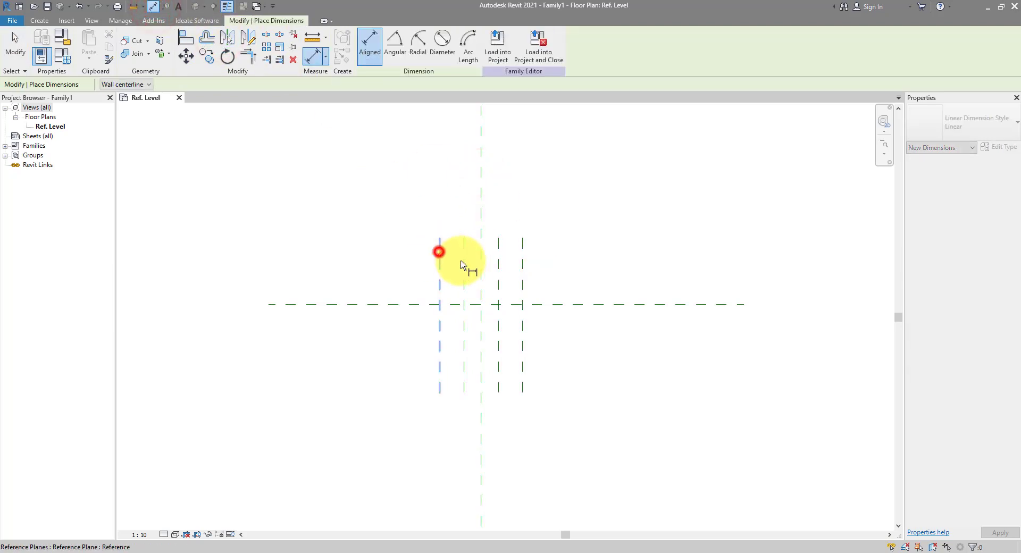
left_click(463, 263)
left_click(481, 262)
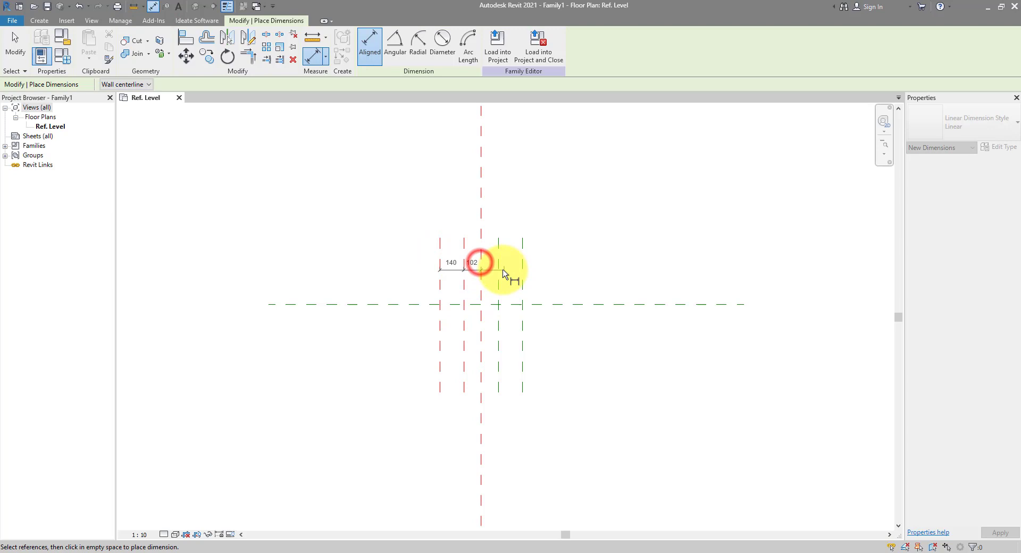
left_click(522, 271)
left_click(545, 429)
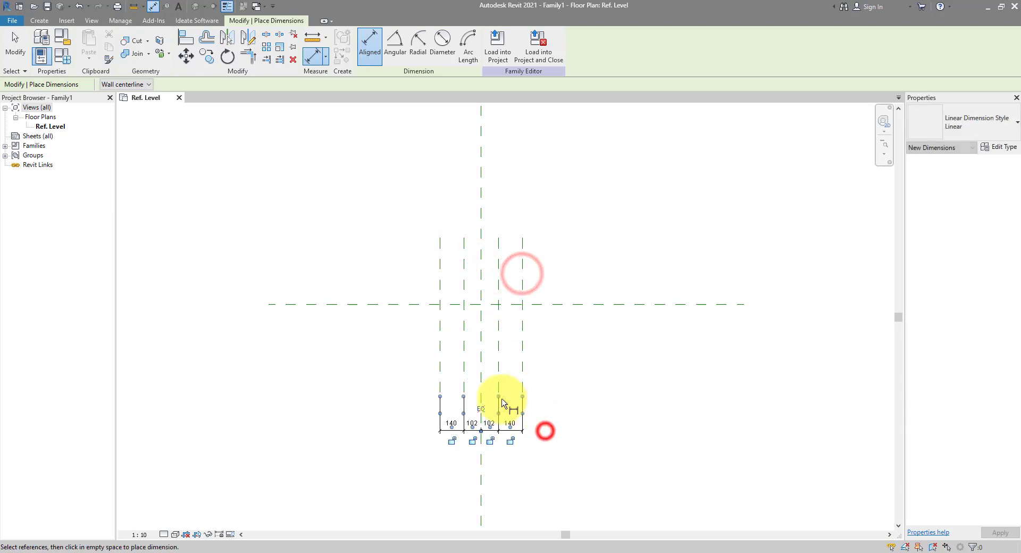
left_click(481, 410)
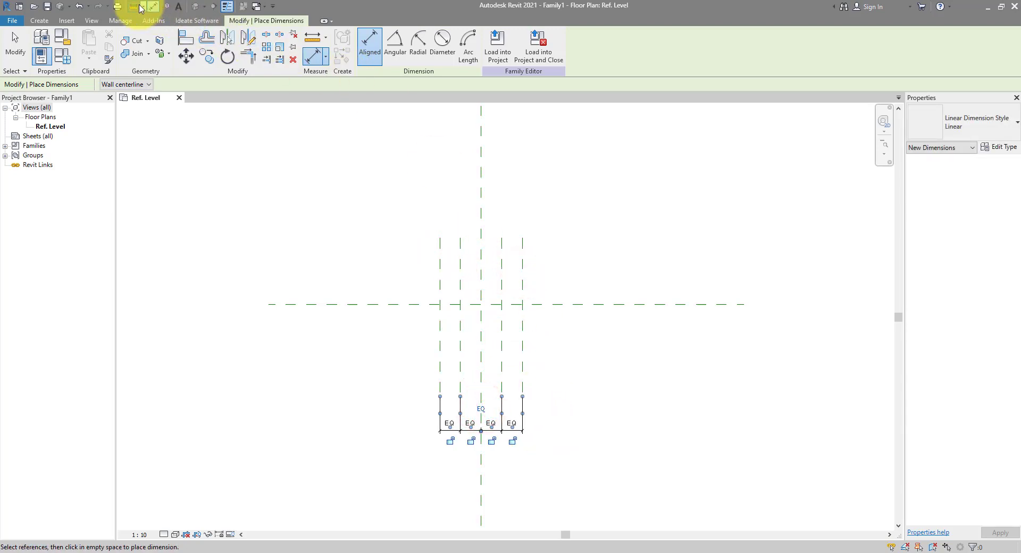
- Add a 484 overall dimension between the outermost vertical planes and select it
left_click(440, 258)
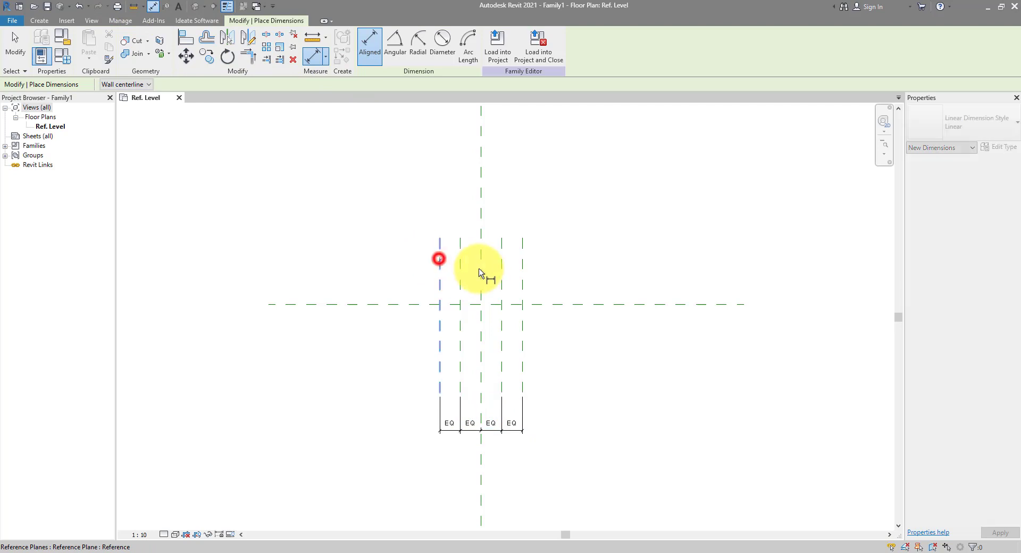
left_click(522, 268)
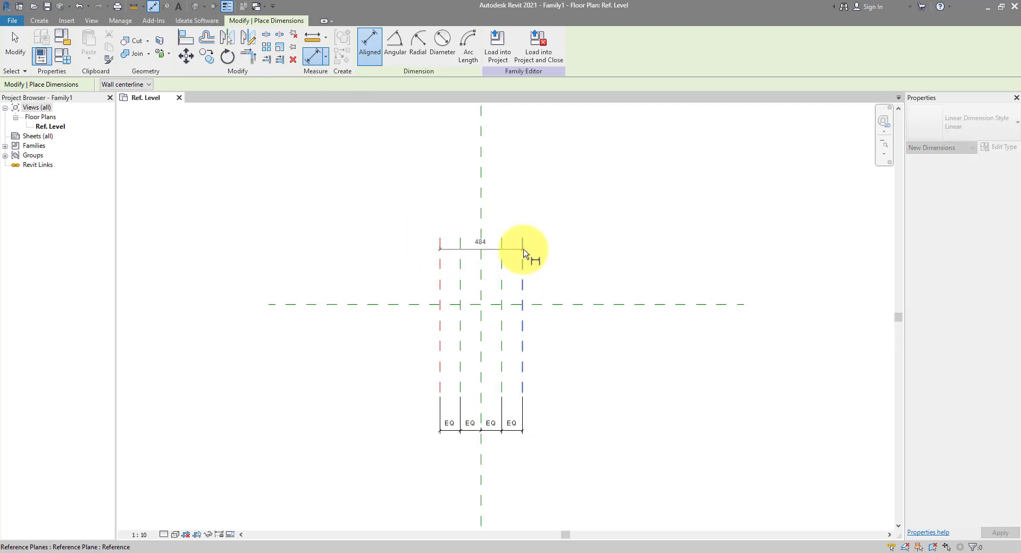
left_click(550, 304)
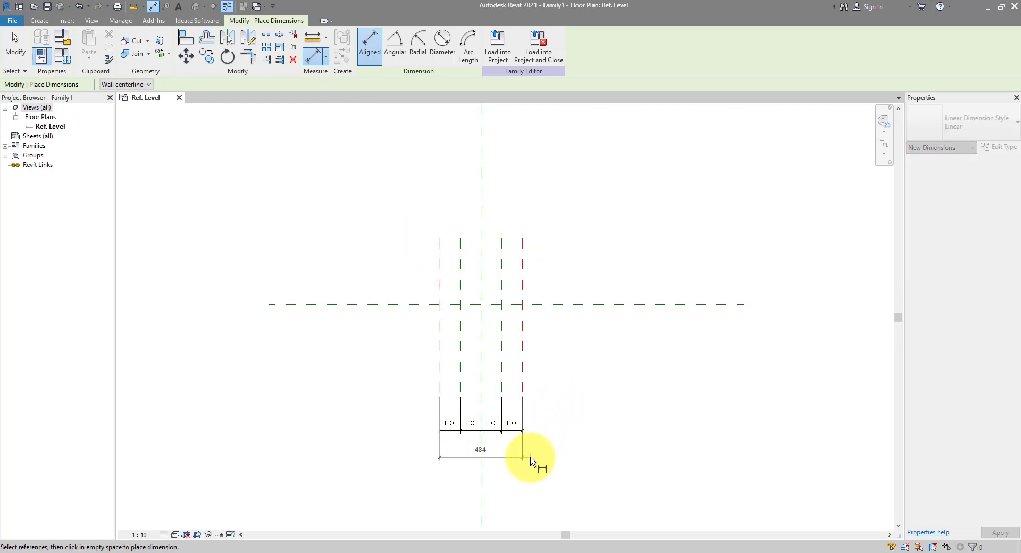
left_click(528, 457)
key("Escape")
key("Escape")
left_click(520, 445)
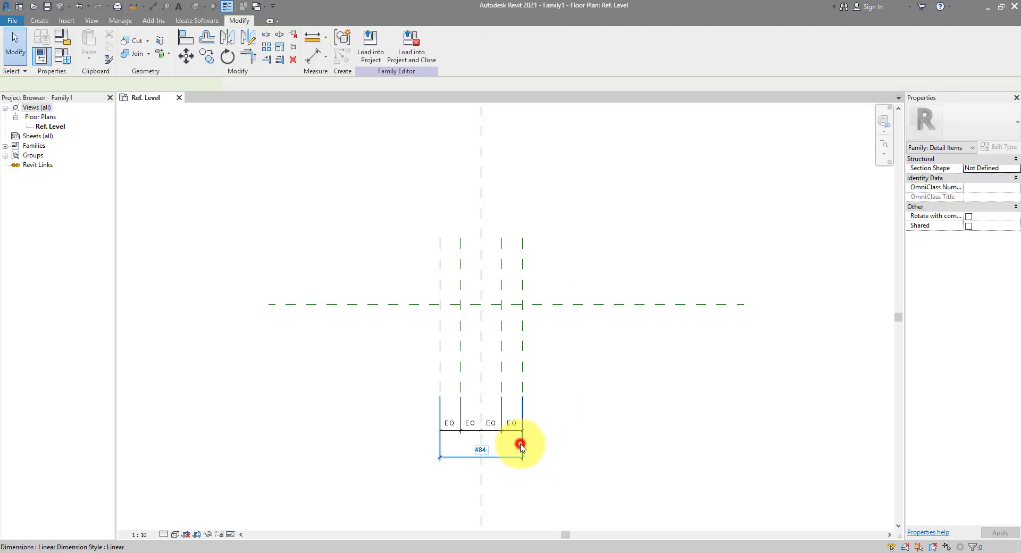
- Label the 484 dimension with a new type parameter named SymbolWidth
left_click(470, 45)
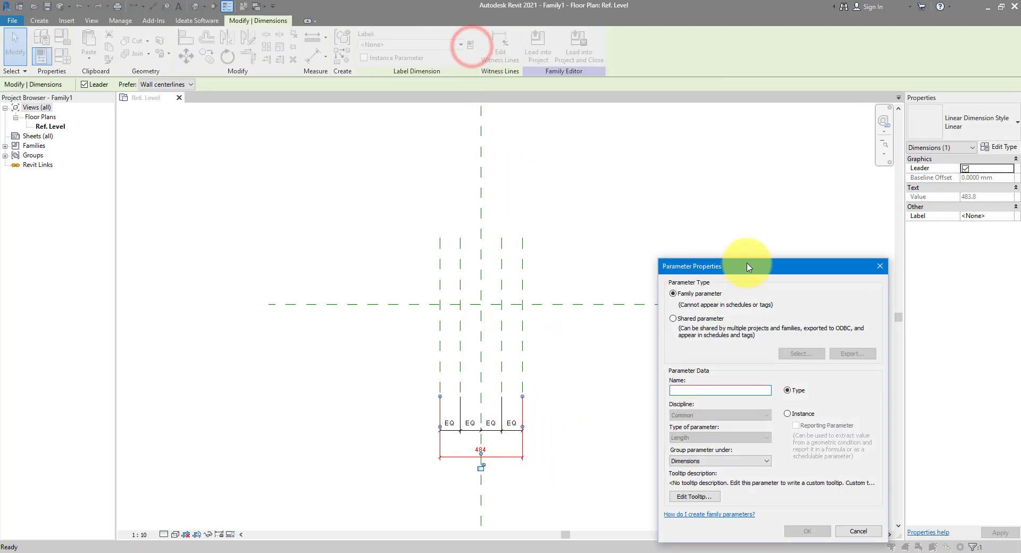
left_click_drag(747, 266, 698, 162)
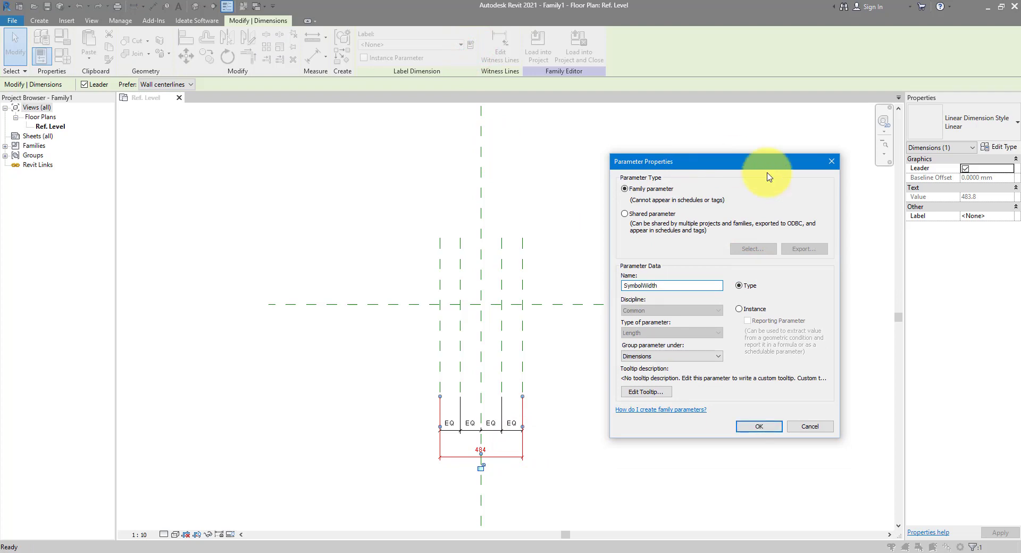
left_click(739, 286)
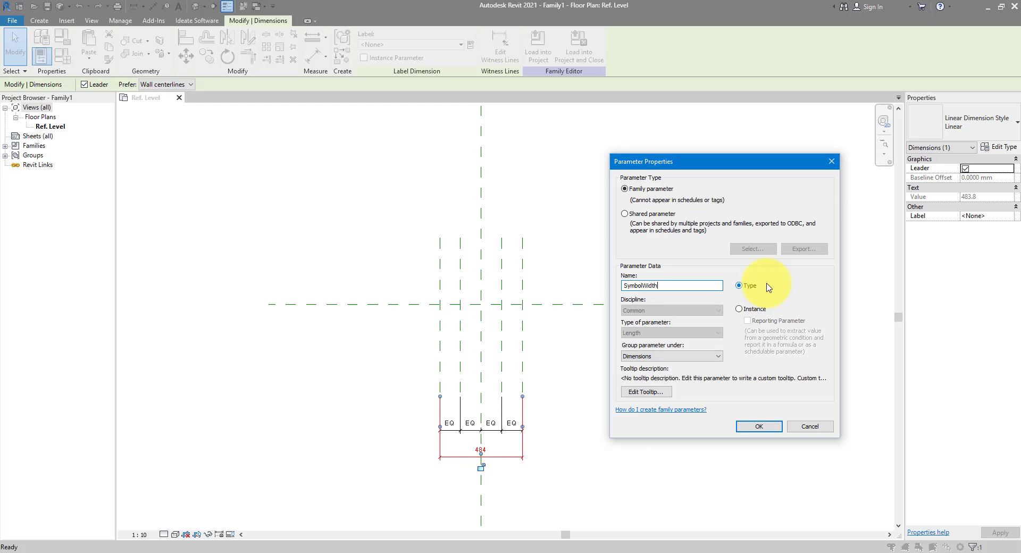
left_click(744, 423)
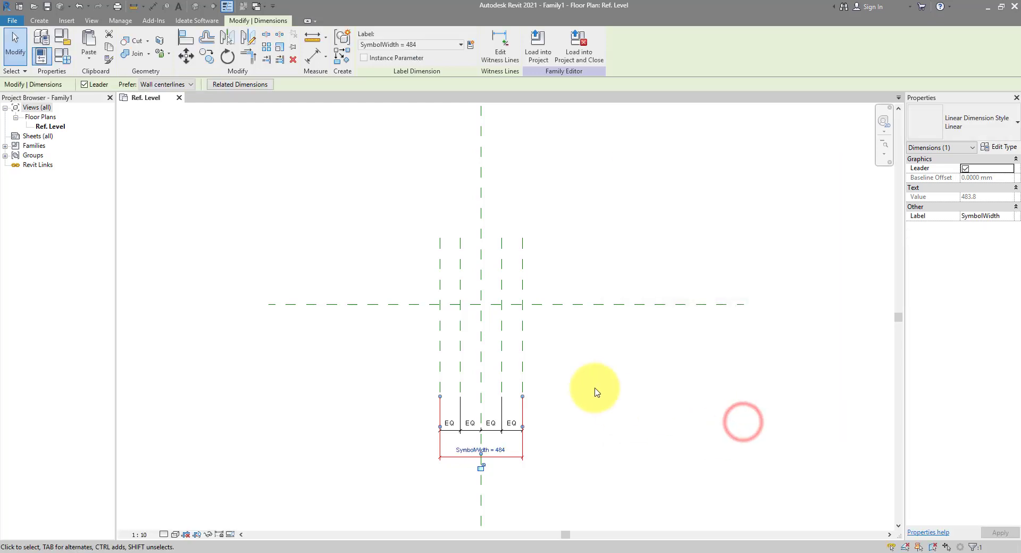
- Draw an upper and a lower horizontal reference plane around the central horizontal plane
left_click(39, 21)
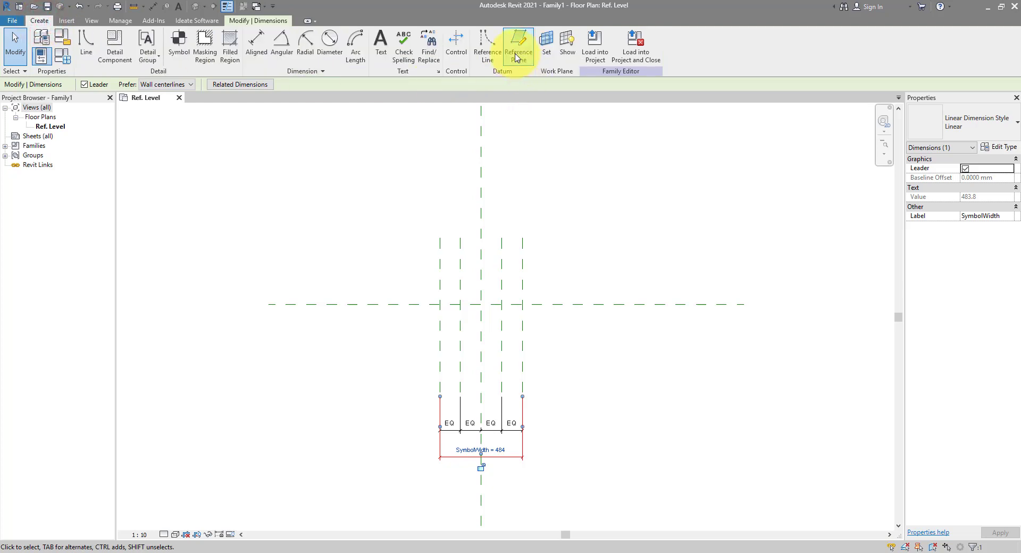
left_click(515, 57)
left_click(412, 254)
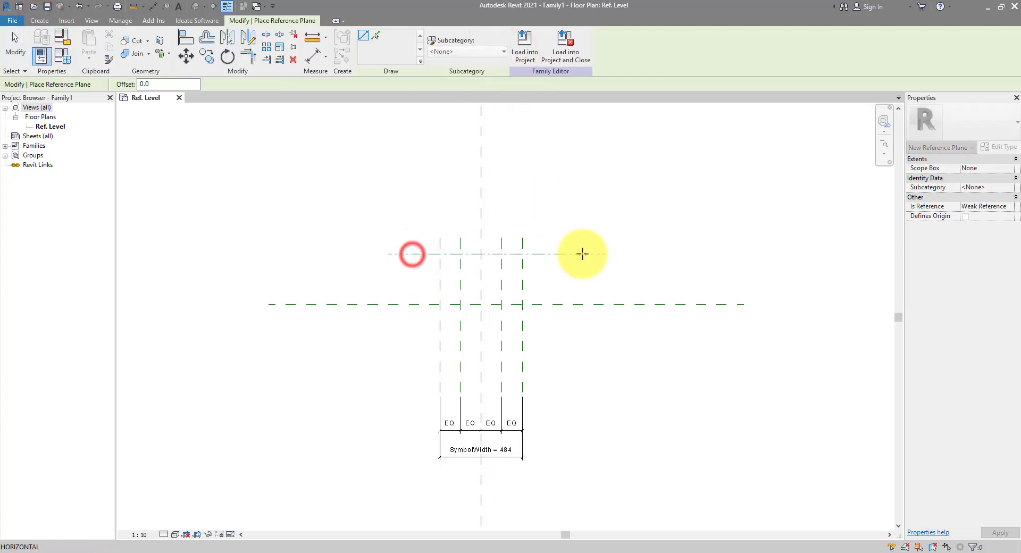
left_click(582, 253)
left_click(405, 360)
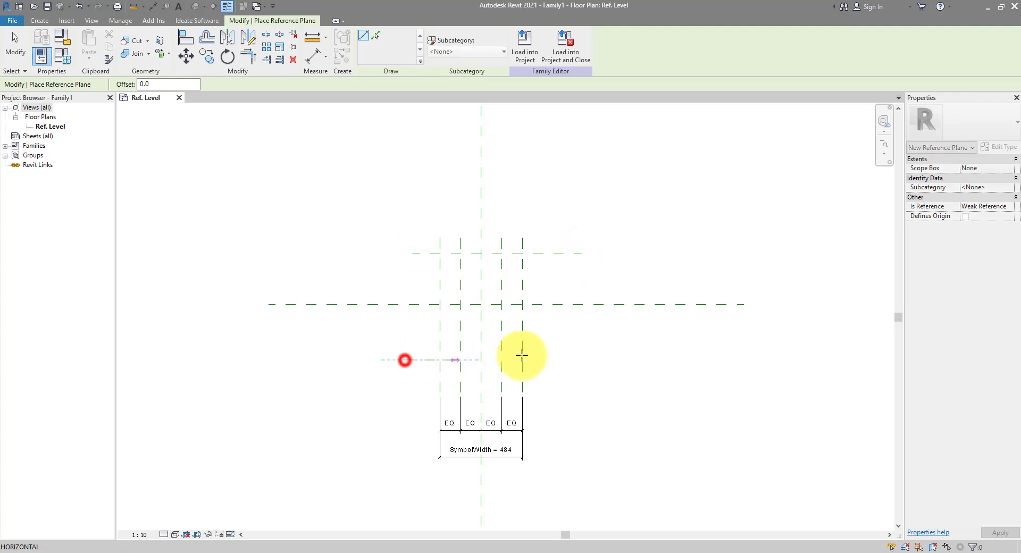
left_click(585, 357)
left_click(155, 6)
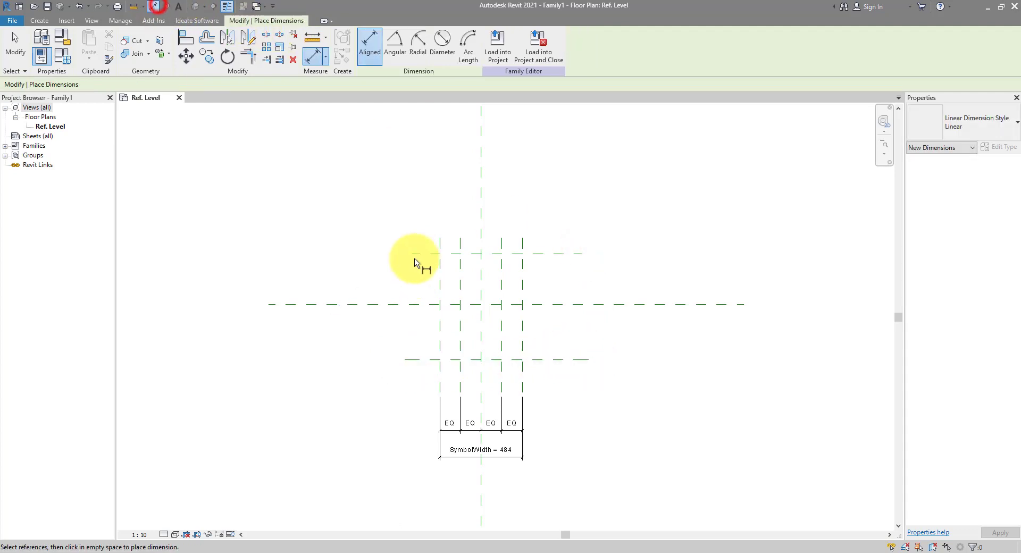
- Dimension the top, centre and bottom horizontal planes and set the spacings EQ
left_click(416, 254)
left_click(420, 304)
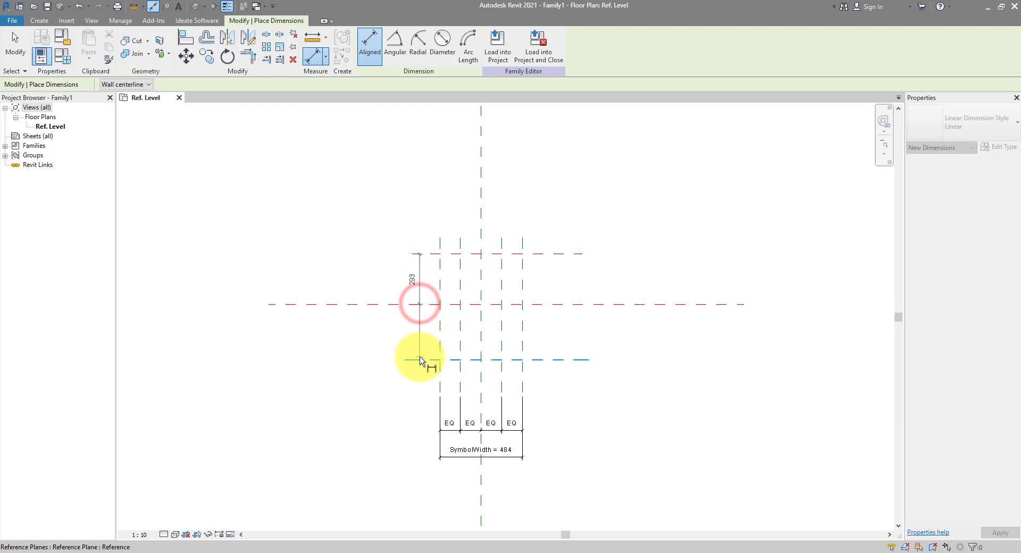
left_click(420, 360)
left_click(387, 337)
left_click(404, 309)
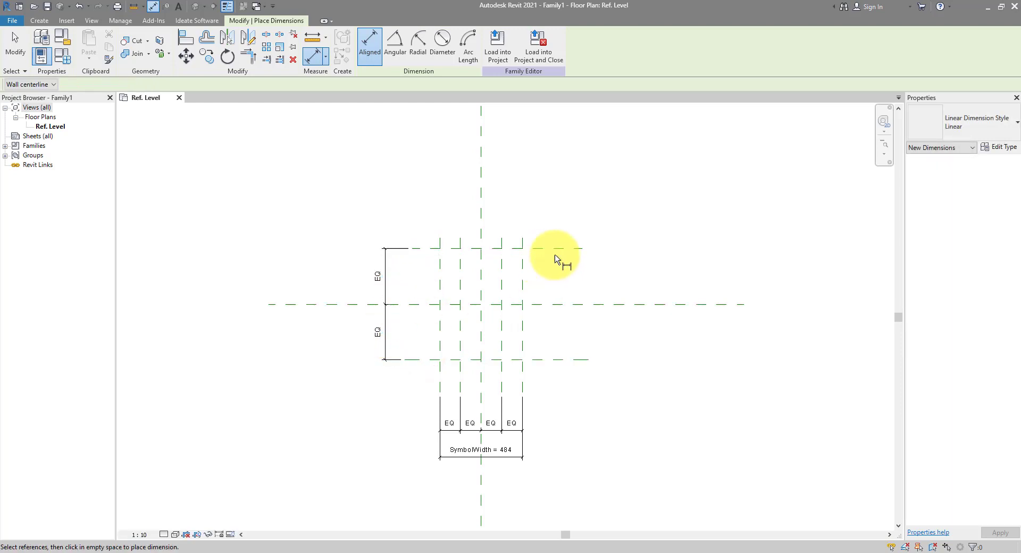
- Add a 653 overall vertical dimension and label it with a SymbolDepth type parameter
left_click(538, 250)
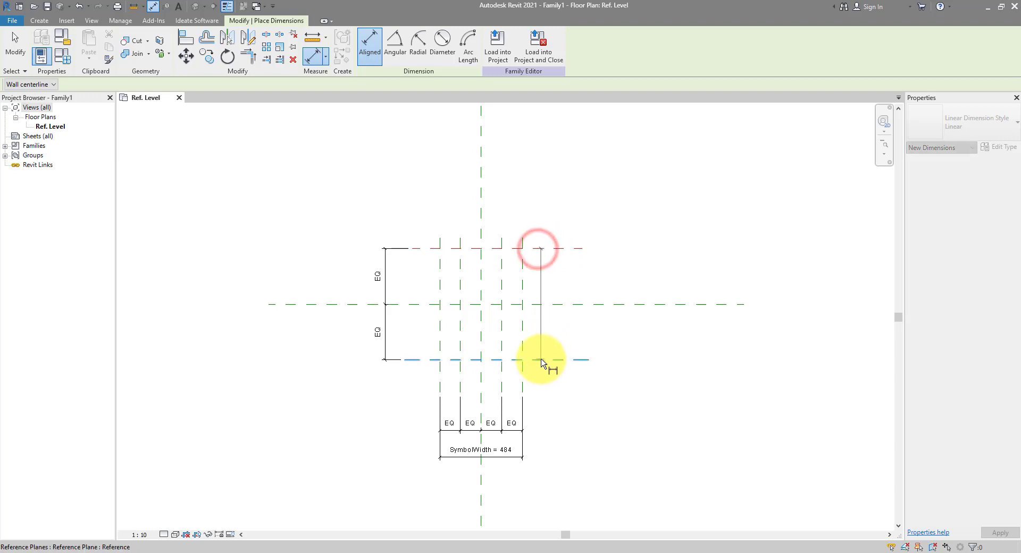
left_click(541, 360)
left_click(366, 283)
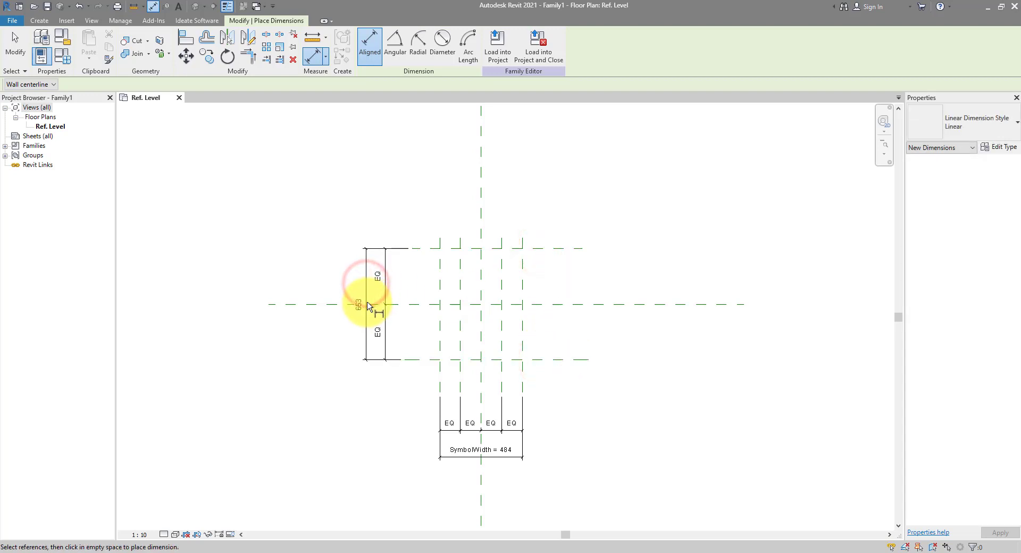
key("Escape")
left_click(470, 45)
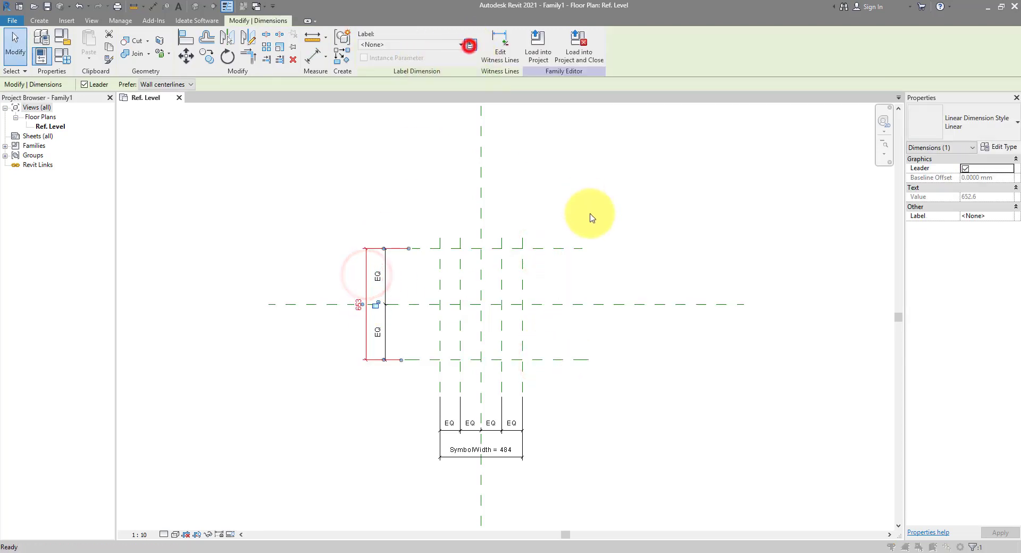
type("SymbolDepth")
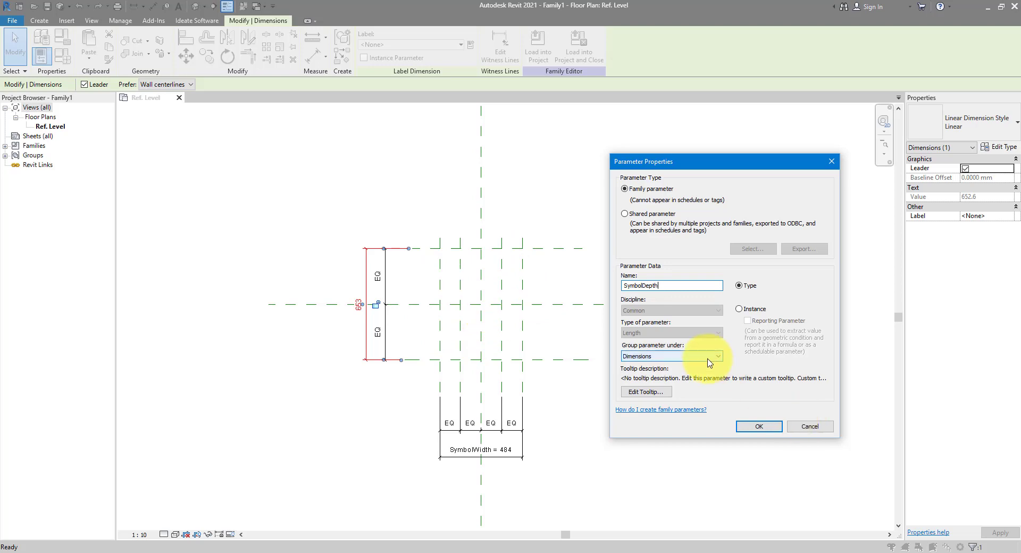
left_click(752, 426)
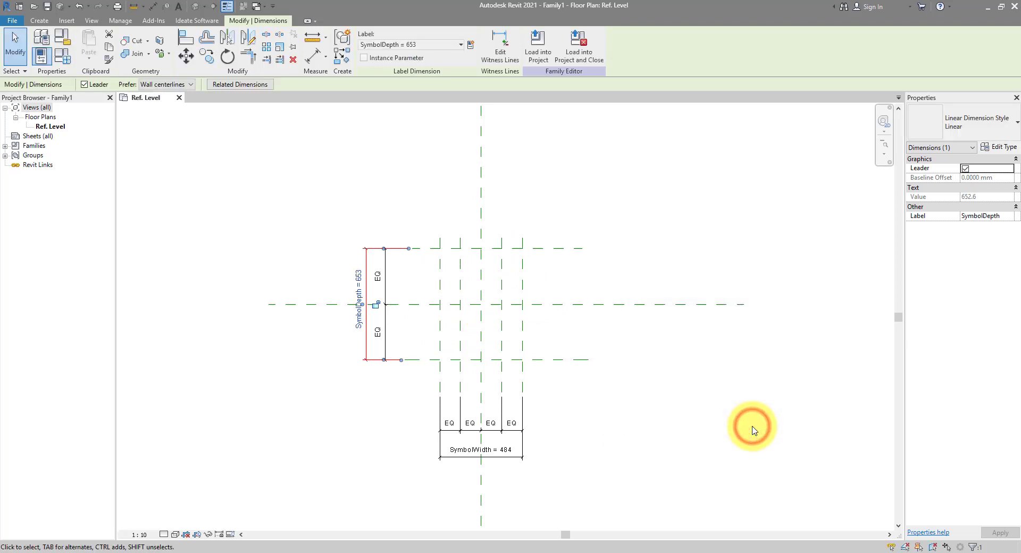
- Draw outer reference planes: a high horizontal one plus vertical planes on the left and right
left_click(679, 383)
scroll(679, 383, "down", 3)
scroll(667, 298, "up", 1)
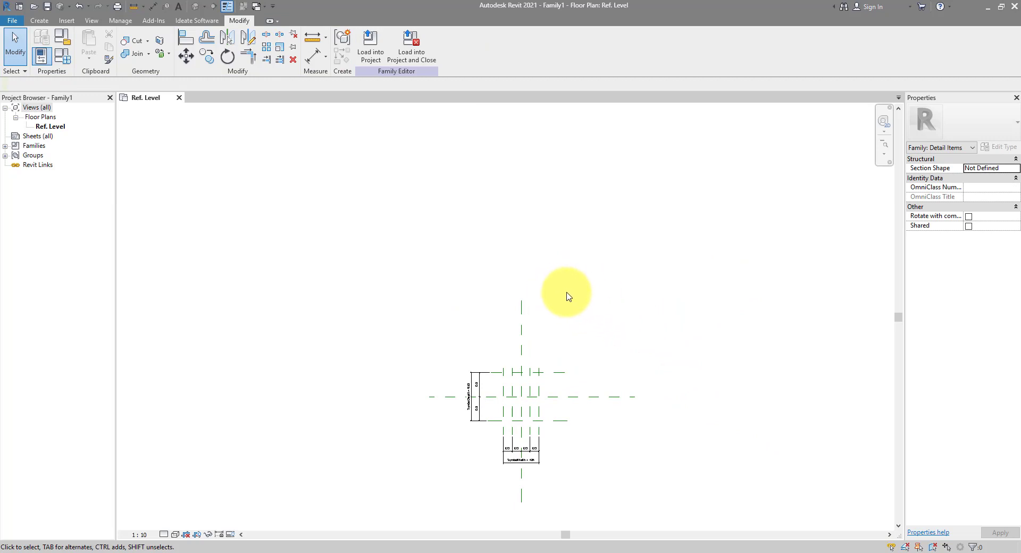
left_click(39, 20)
left_click(523, 51)
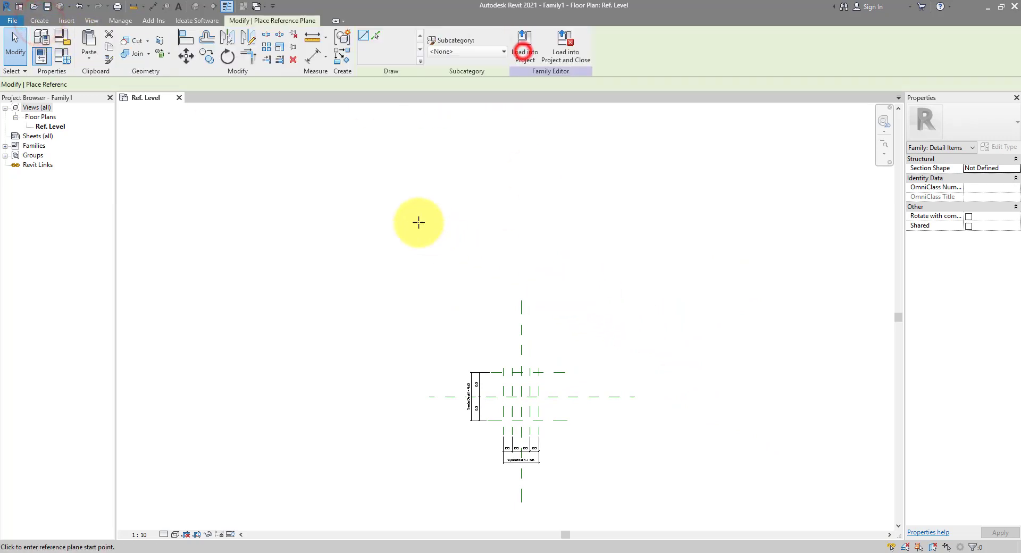
left_click(378, 223)
left_click(730, 224)
left_click(666, 210)
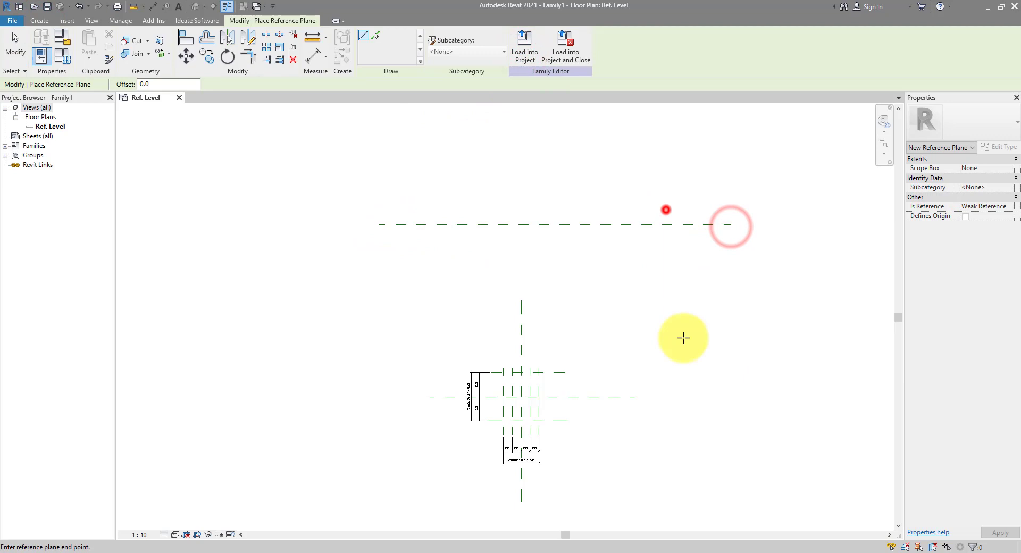
left_click(670, 440)
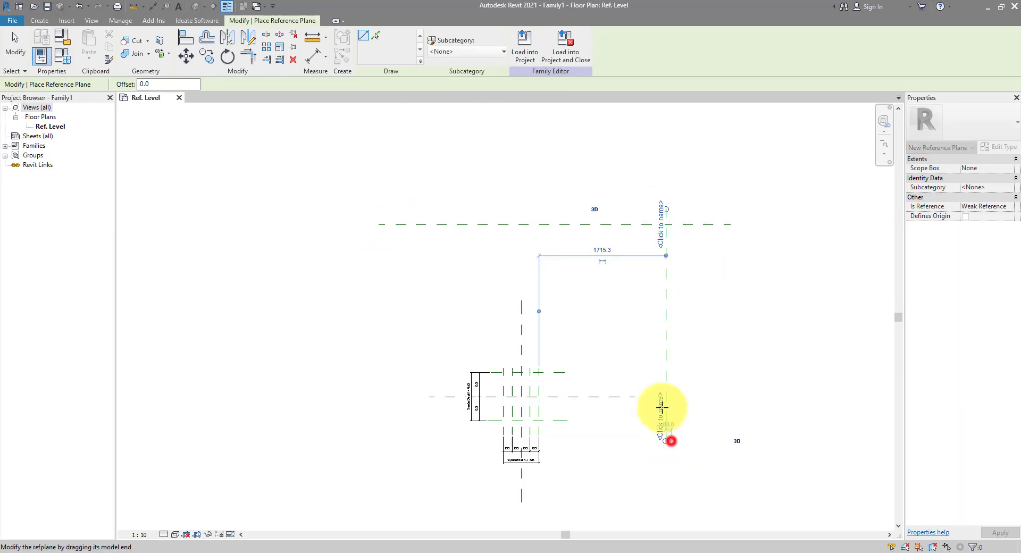
left_click(399, 203)
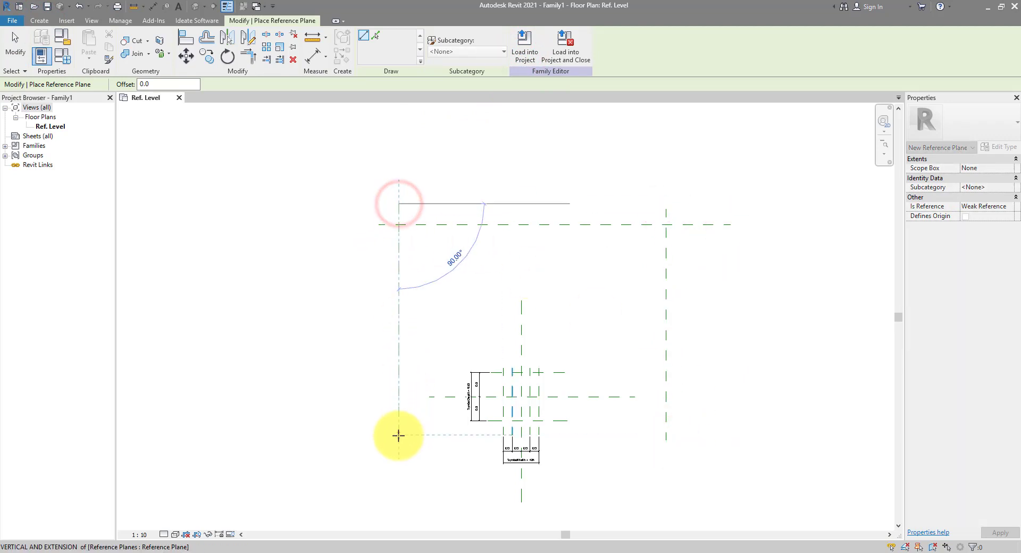
left_click(399, 433)
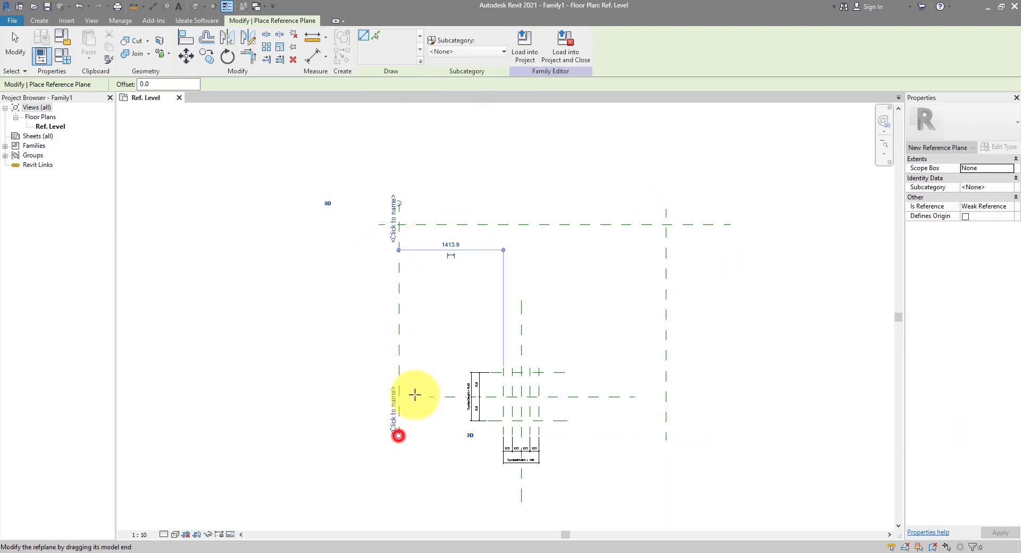
- Dimension from the centre plane to the high plane and label it with a Depth instance parameter (2325)
left_click(153, 8)
left_click(628, 397)
left_click(600, 226)
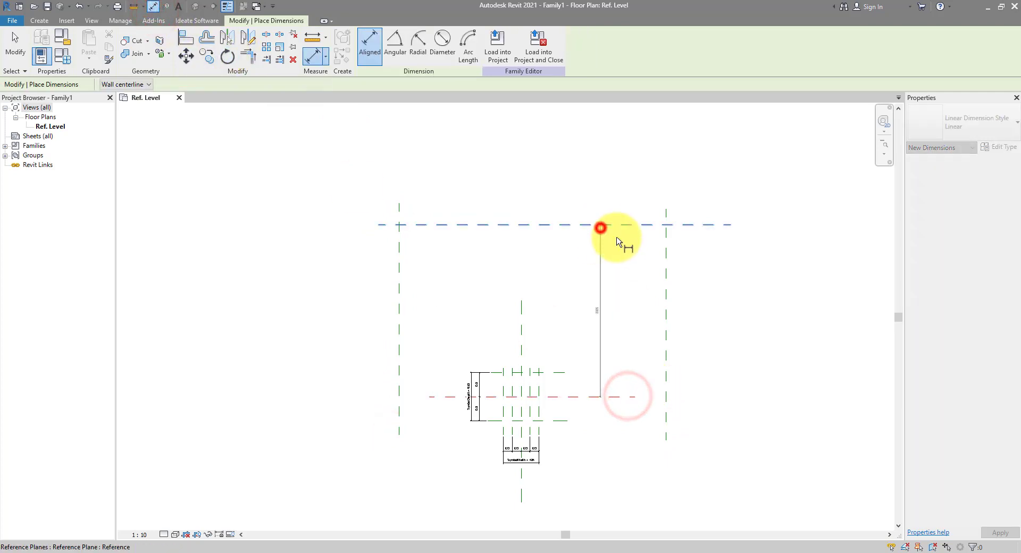
left_click(682, 266)
scroll(695, 303, "up", 2)
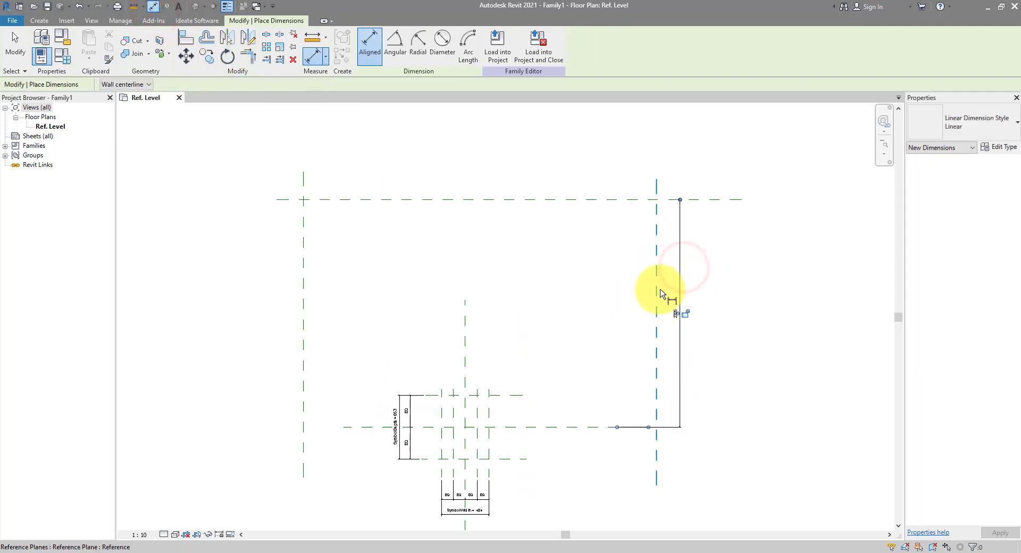
key("Escape")
key("Escape")
left_click(676, 277)
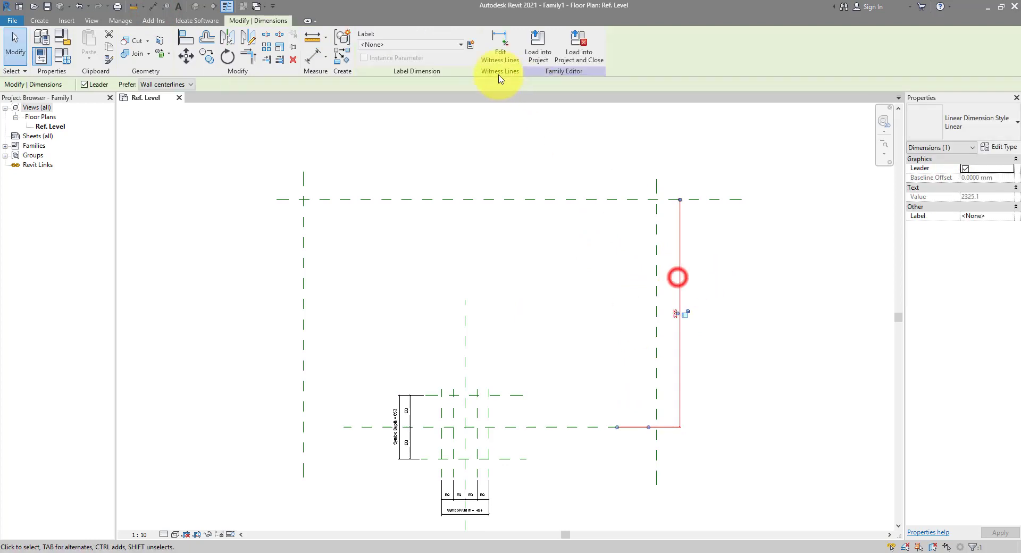
left_click(470, 44)
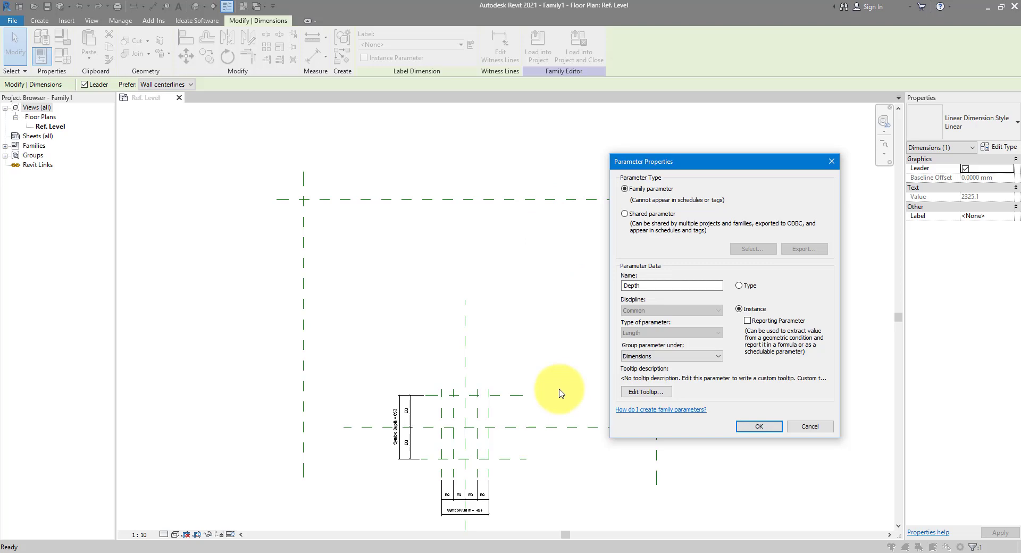
left_click(759, 426)
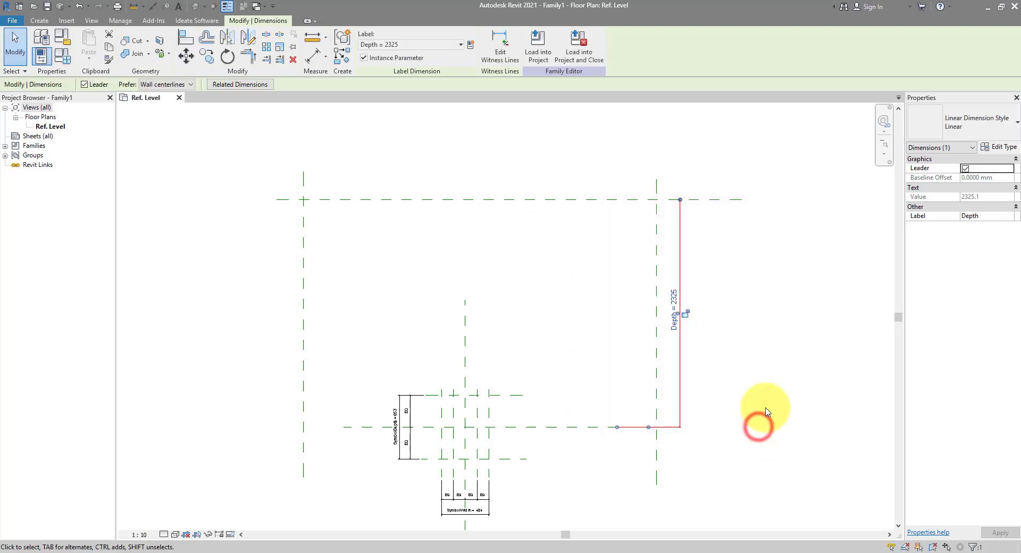
- Dimension the left, centre and right vertical planes above the plan and set them EQ
left_click(154, 5)
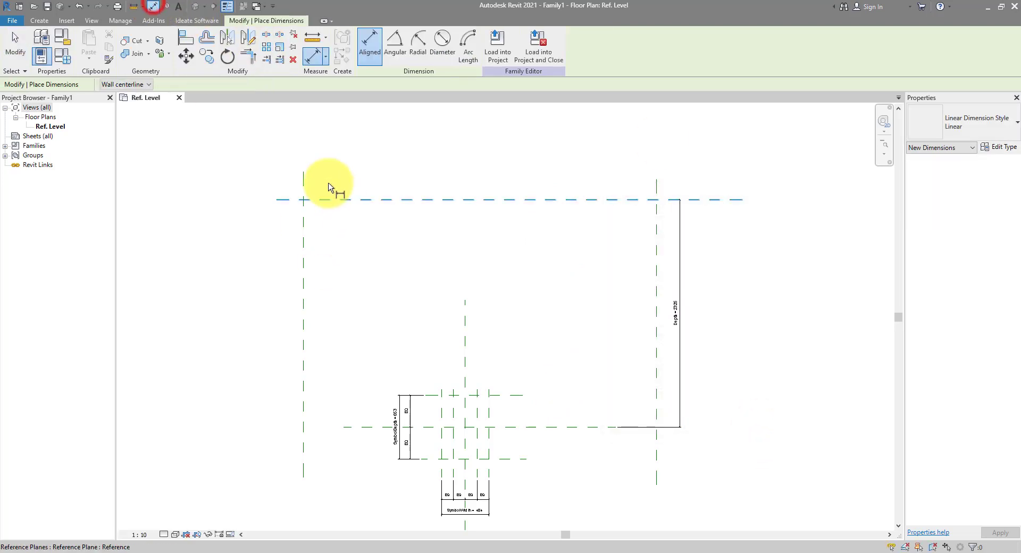
left_click(302, 191)
left_click(465, 327)
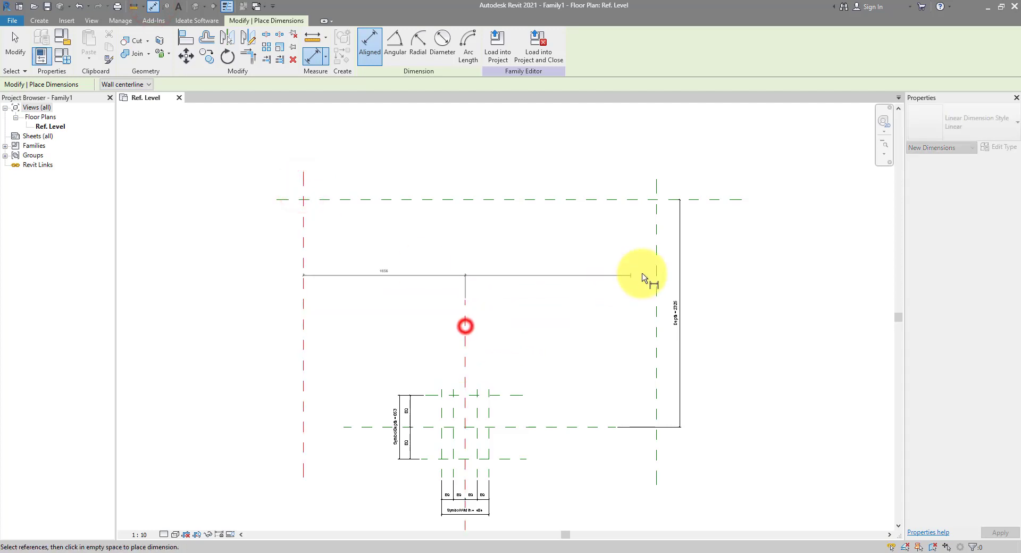
left_click(655, 319)
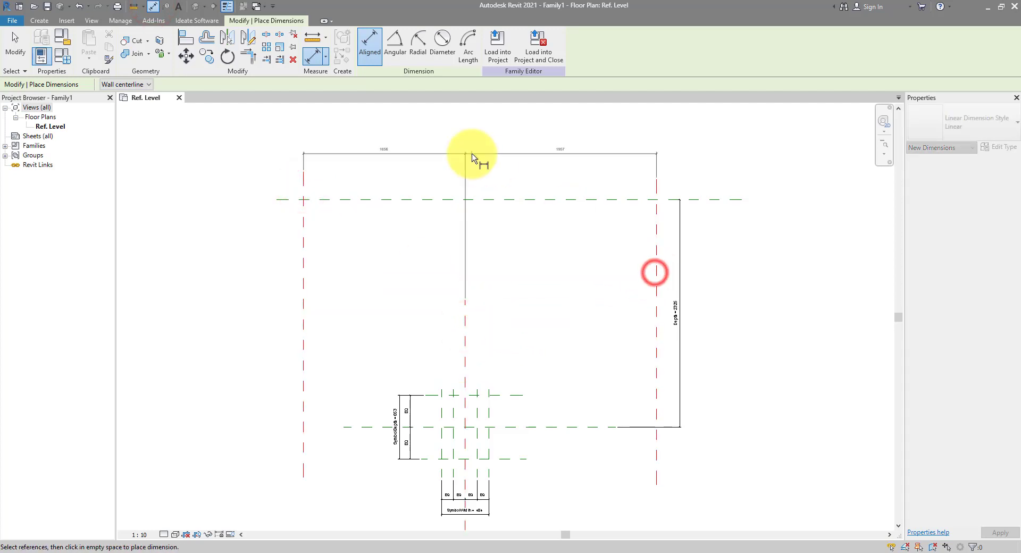
left_click(472, 178)
left_click(479, 169)
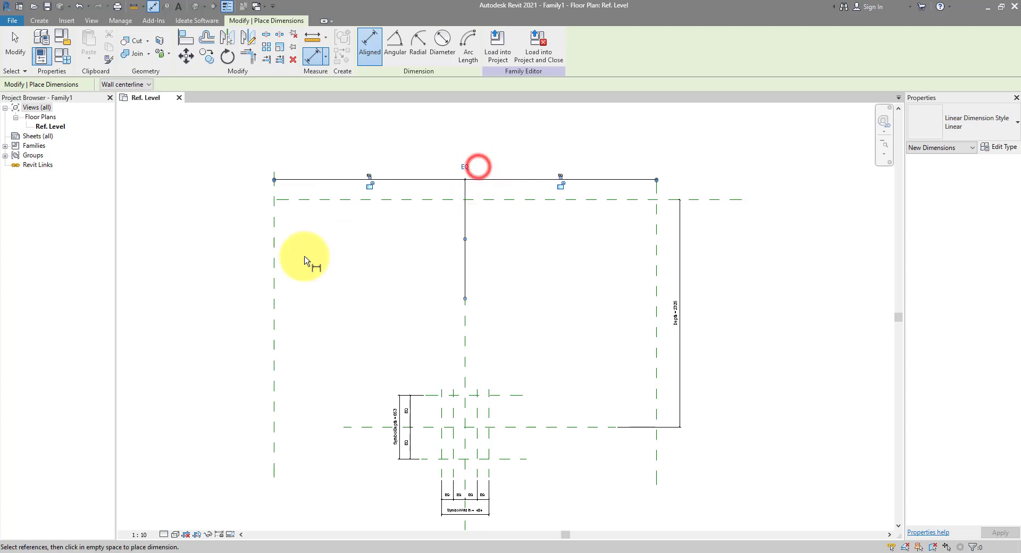
- Add a 3914 overall dimension between the side planes and label it with a Width instance parameter
left_click(274, 235)
left_click(656, 246)
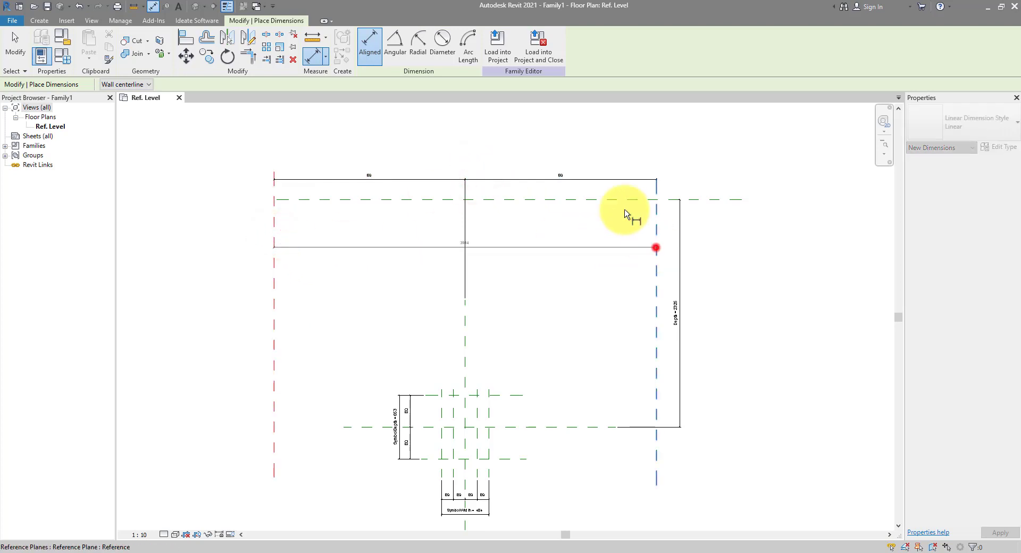
left_click(565, 165)
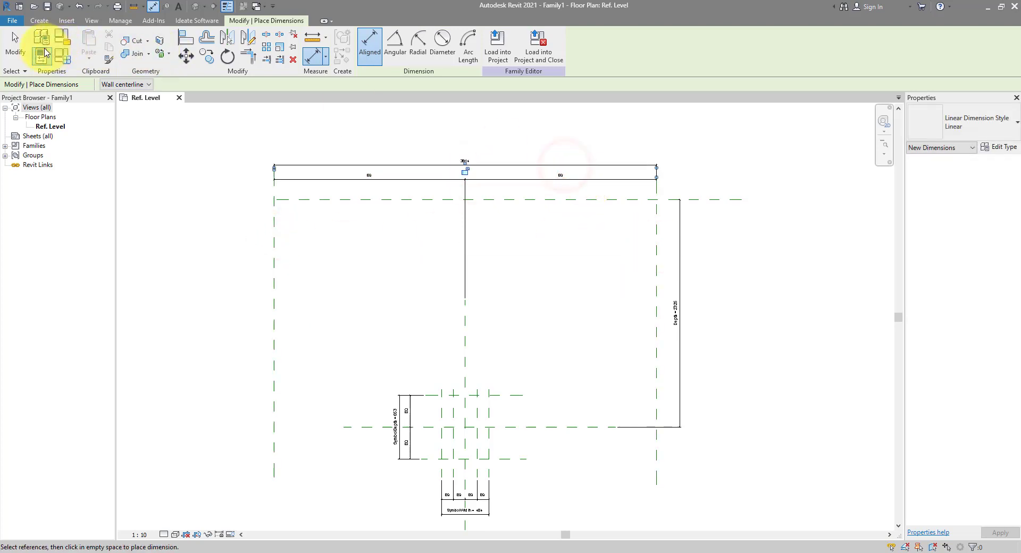
left_click(18, 51)
left_click(406, 166)
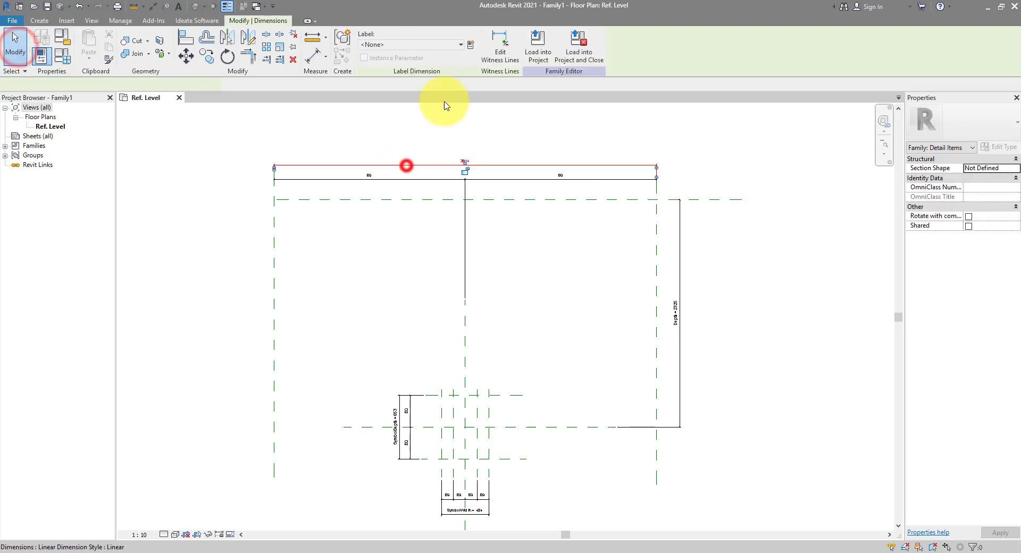
left_click(471, 46)
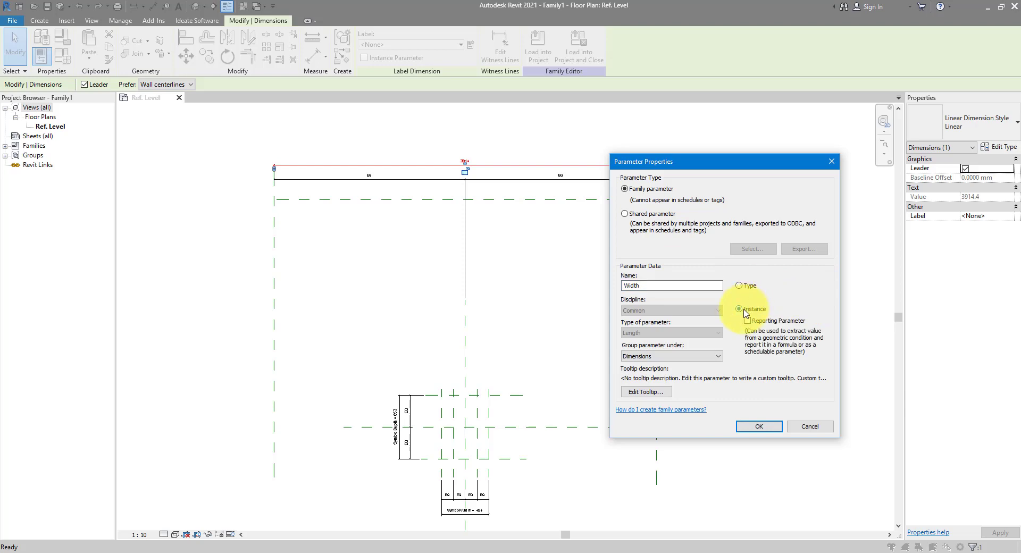
left_click(759, 426)
left_click(575, 287)
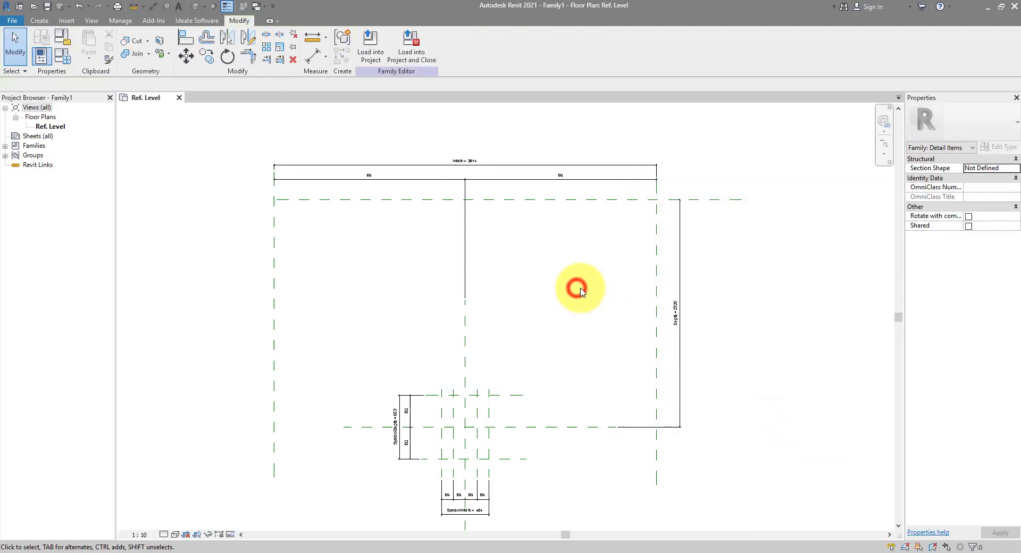
- Begin a Masking Region sketch on Detail Items and zoom into the SymbolDepth symbol area
middle_click_drag(547, 332, 580, 334)
scroll(580, 305, "up", 2)
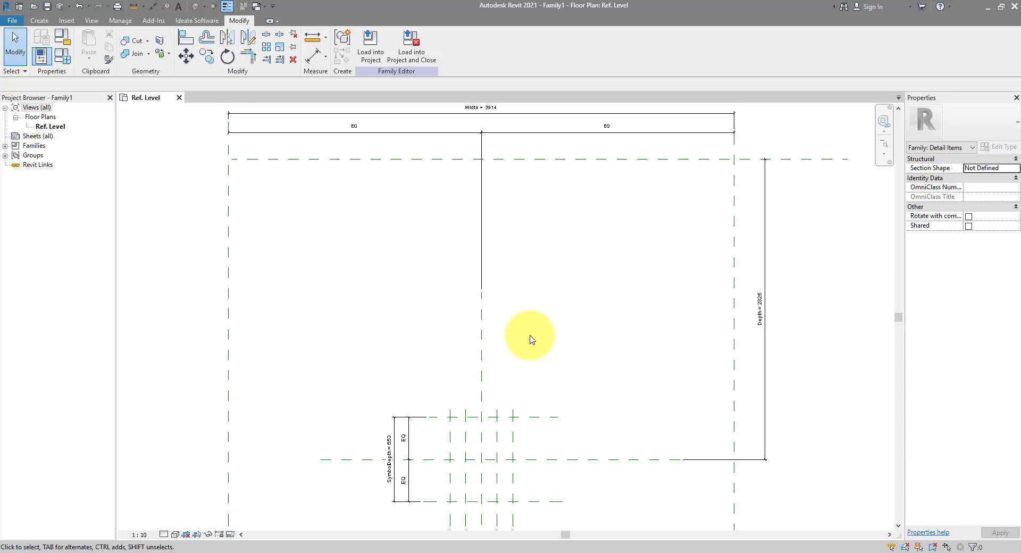
left_click(40, 21)
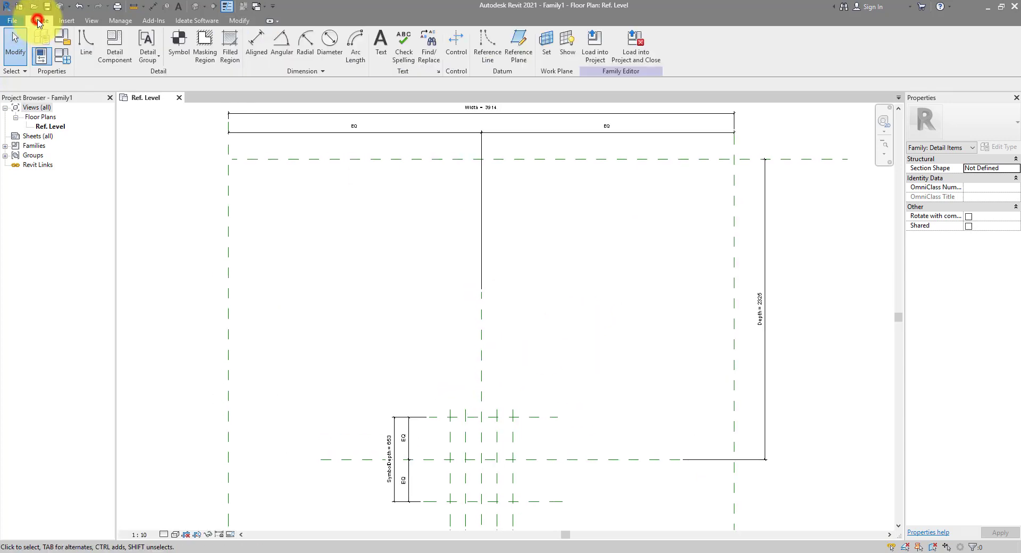
left_click(207, 58)
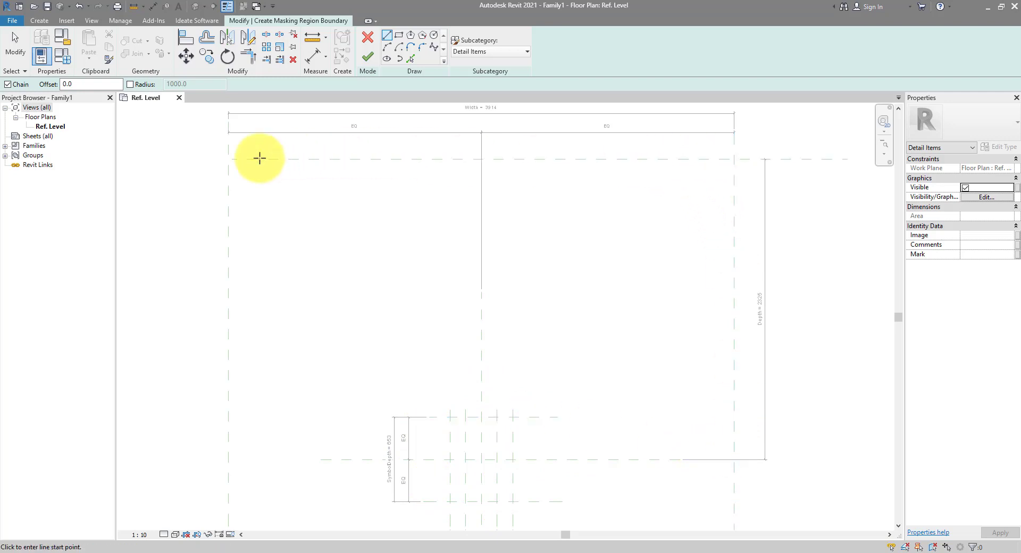
scroll(485, 490, "up", 3)
middle_click_drag(485, 489, 532, 372)
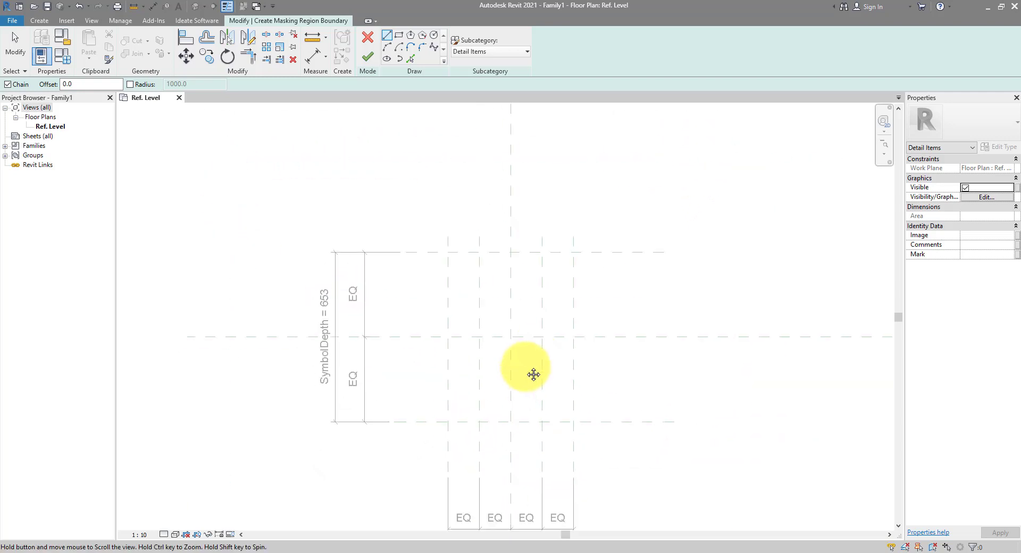
scroll(522, 365, "up", 2)
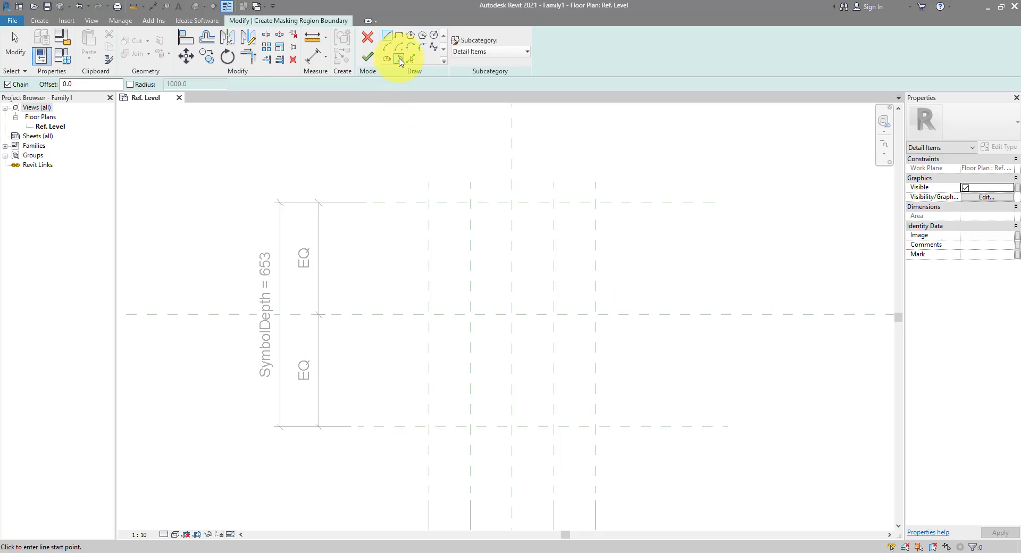
- Draw upper and lower half-ellipses between the plane intersections, forming an S-curve spanning SymbolDepth
left_click(399, 59)
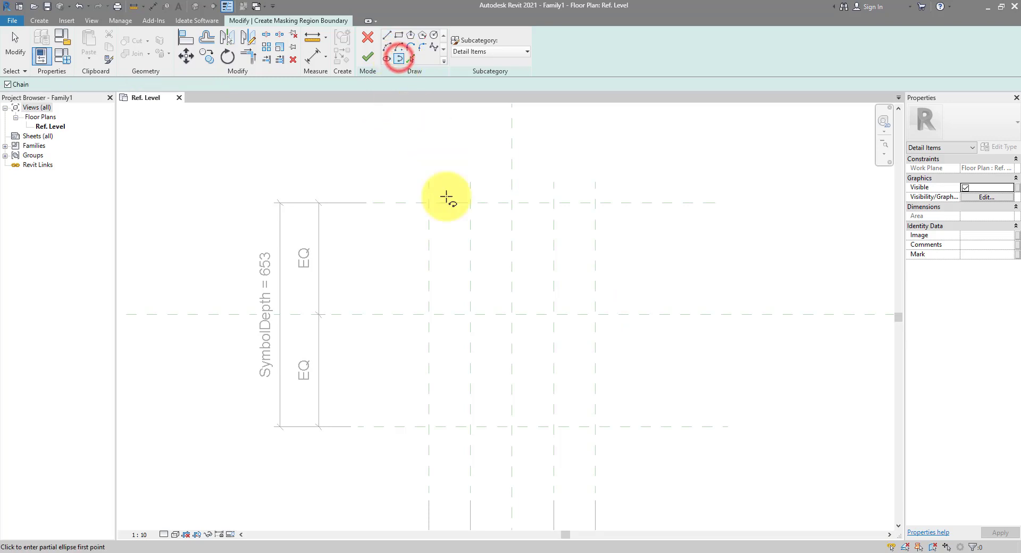
left_click(428, 314)
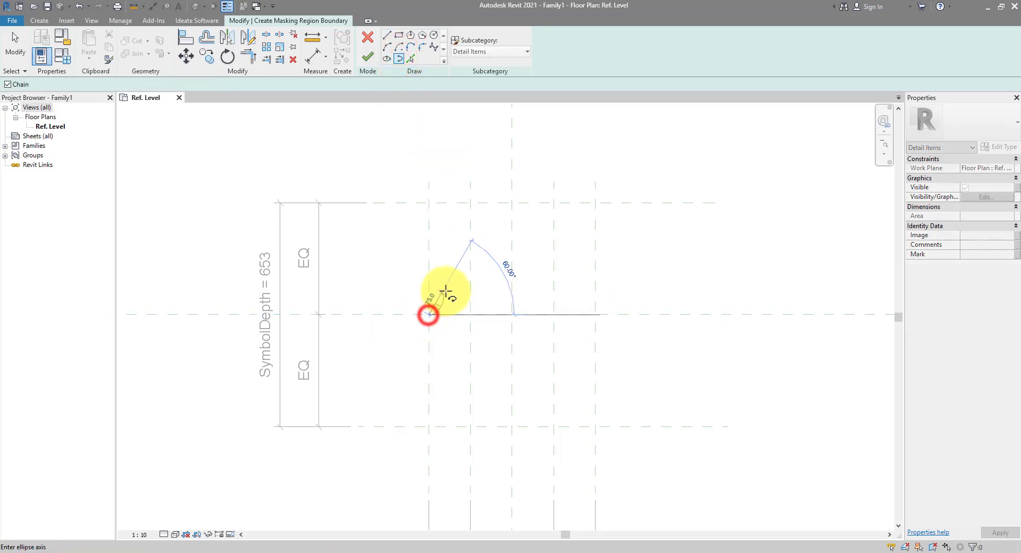
left_click(511, 315)
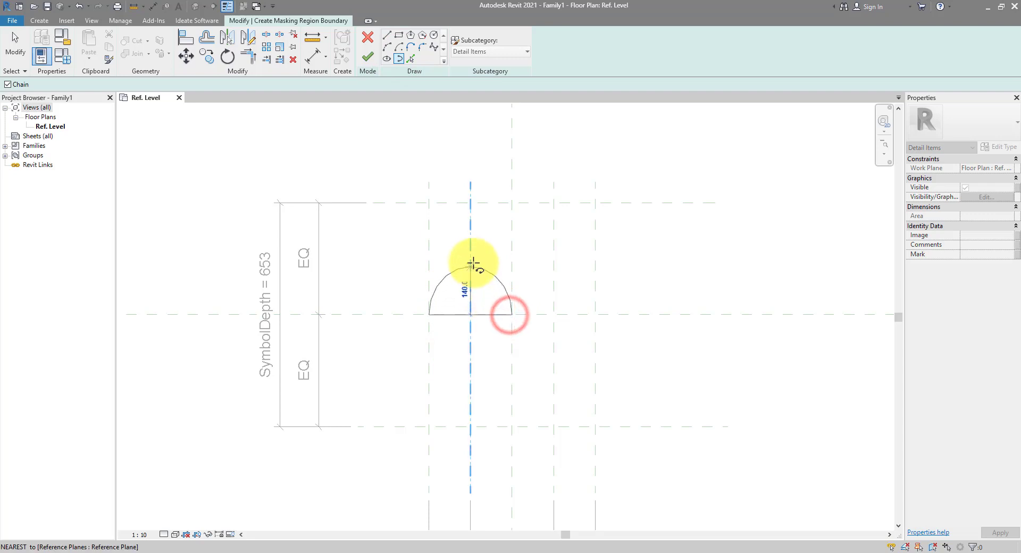
left_click(470, 203)
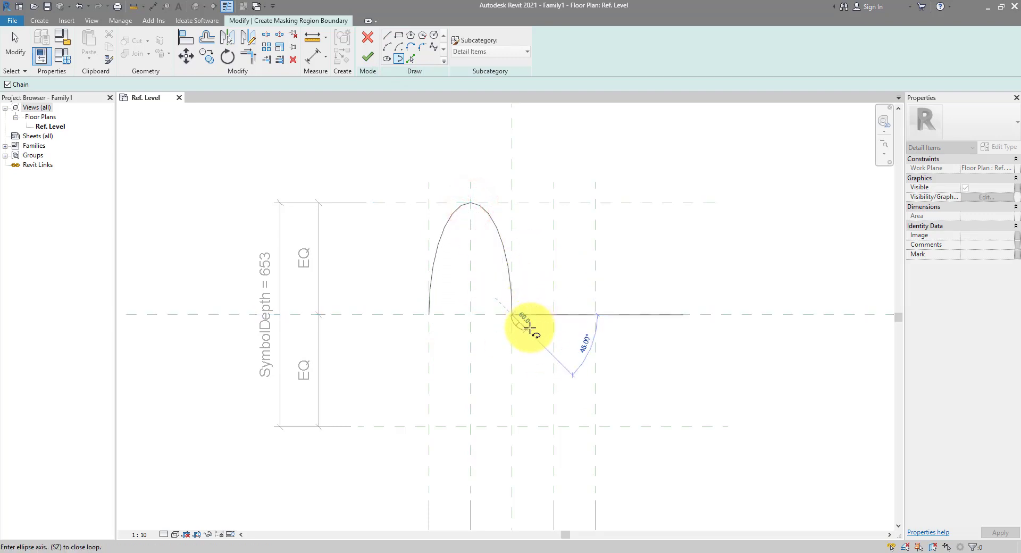
left_click(596, 316)
left_click(556, 424)
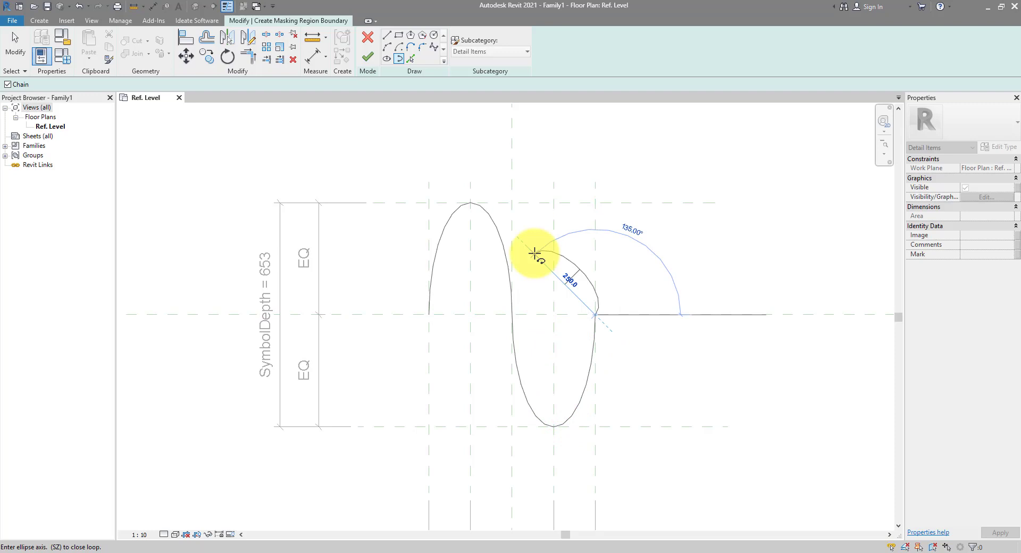
key("Escape")
scroll(535, 254, "down", 8)
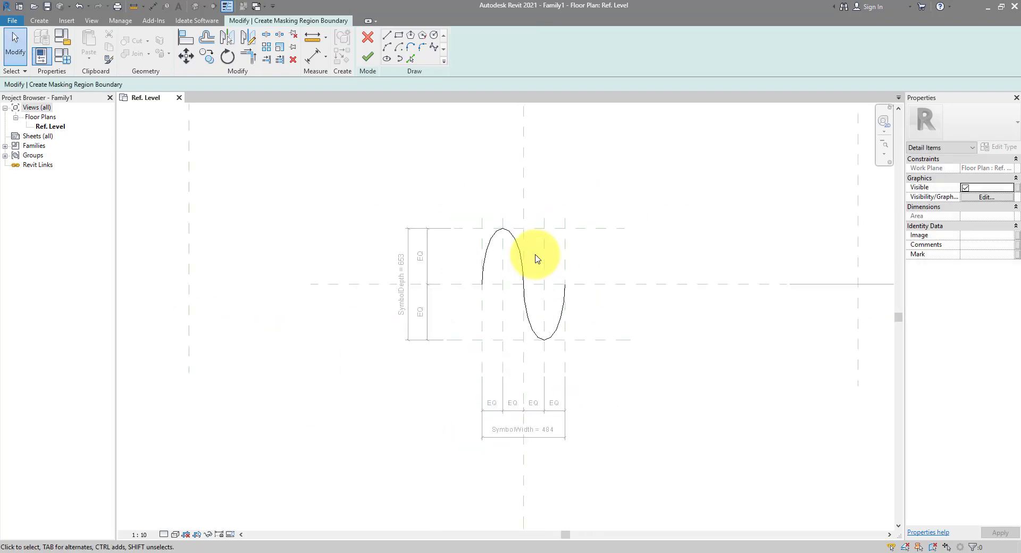
- Add boundary lines along the centre-horizontal, right and left reference planes
scroll(565, 256, "up", 2)
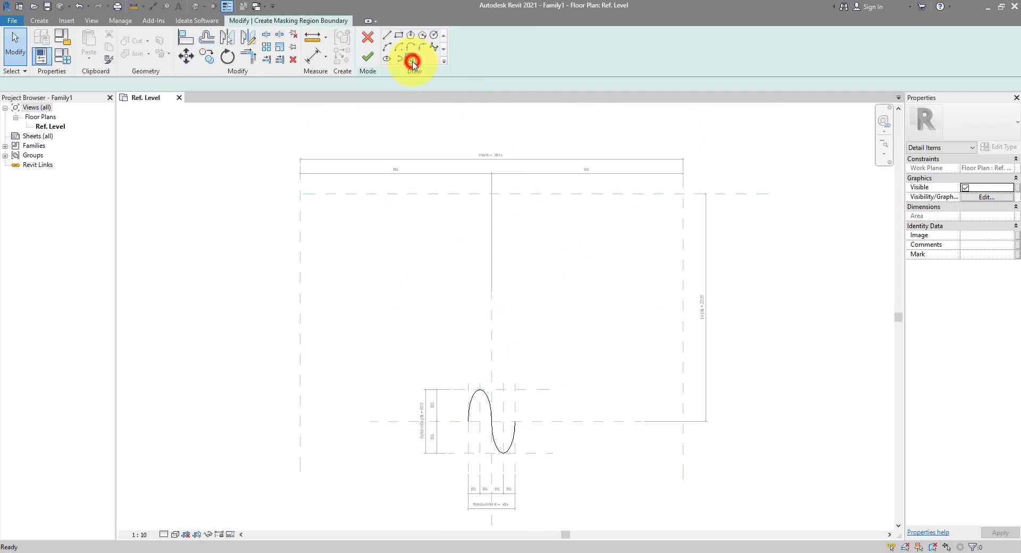
left_click(412, 60)
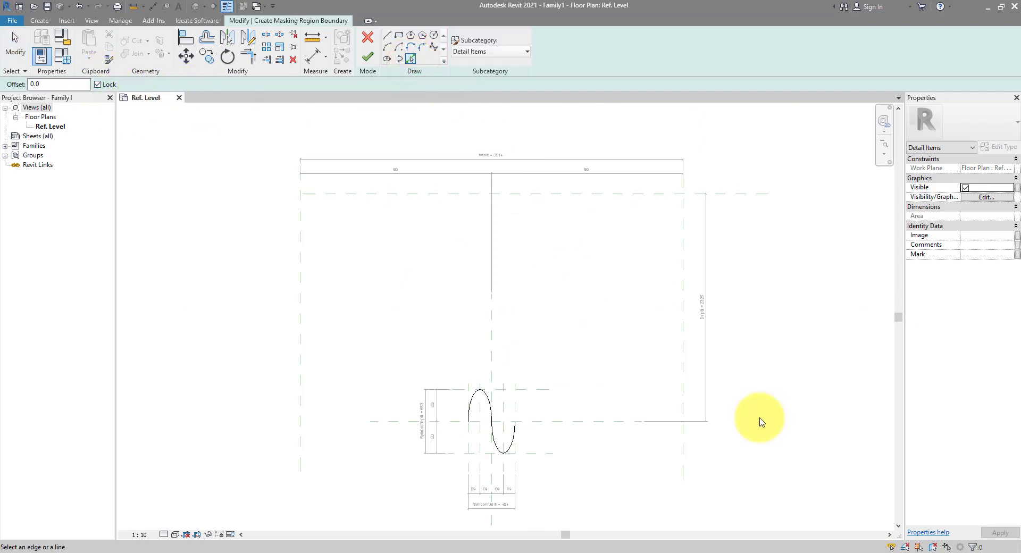
left_click(594, 421)
left_click(682, 330)
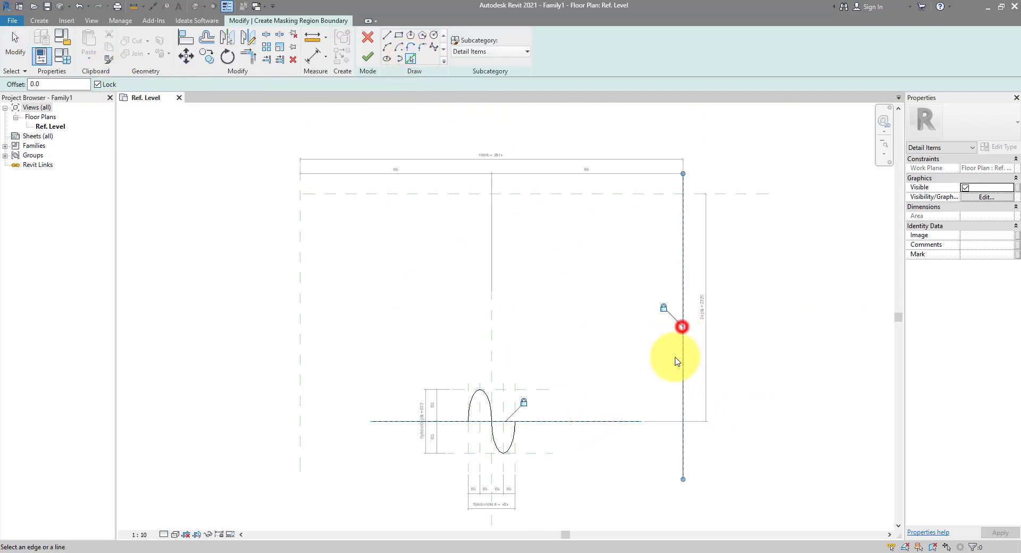
left_click(300, 250)
key("Escape")
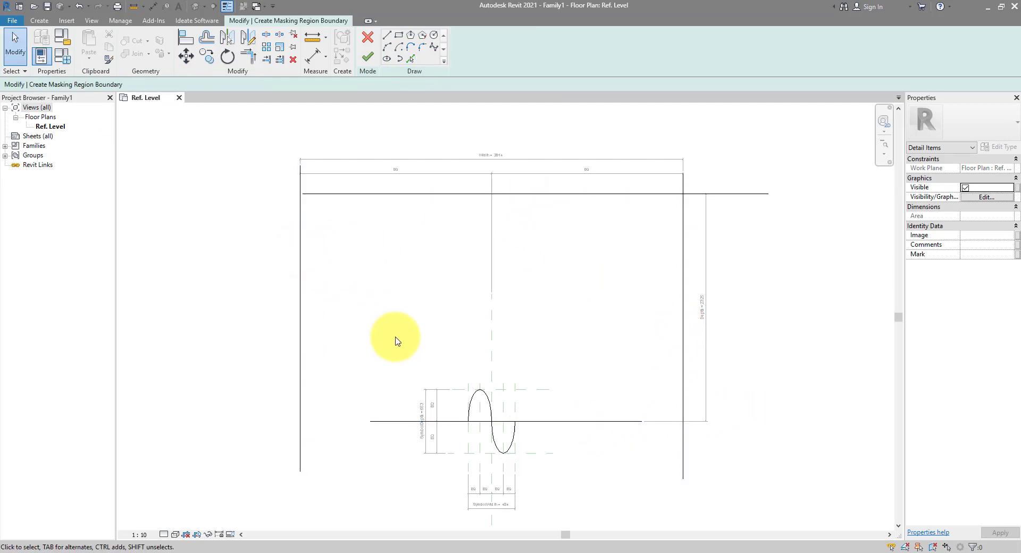
- Trim the boundary lines (TR) into square corners at all four corners of the rectangle
key("t")
key("r")
left_click(379, 421)
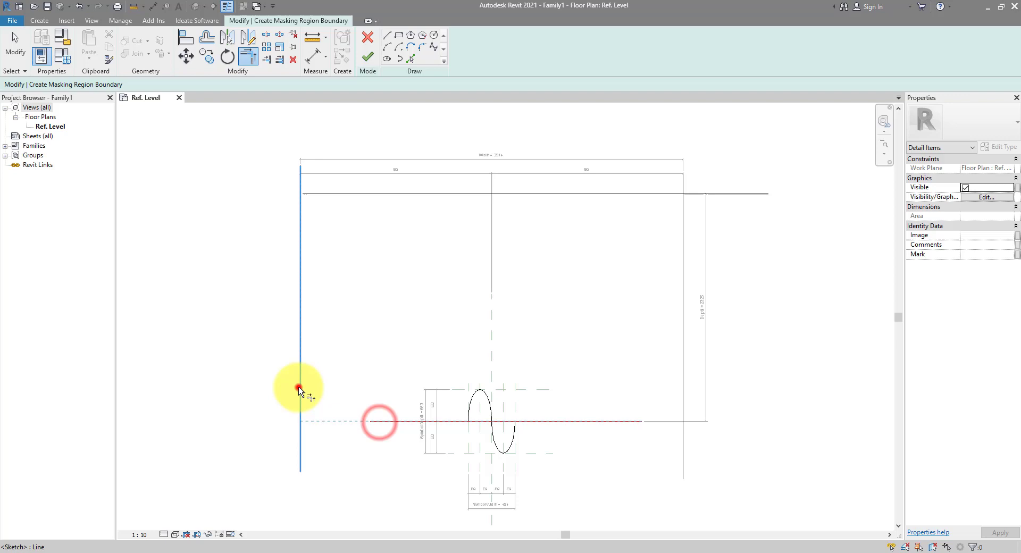
left_click(298, 389)
left_click(296, 337)
left_click(366, 197)
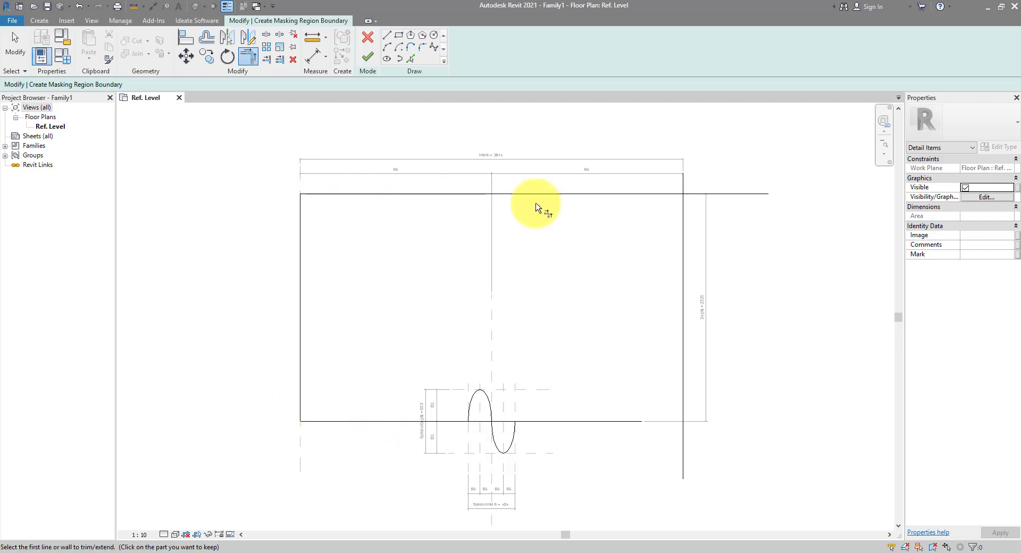
left_click(683, 211)
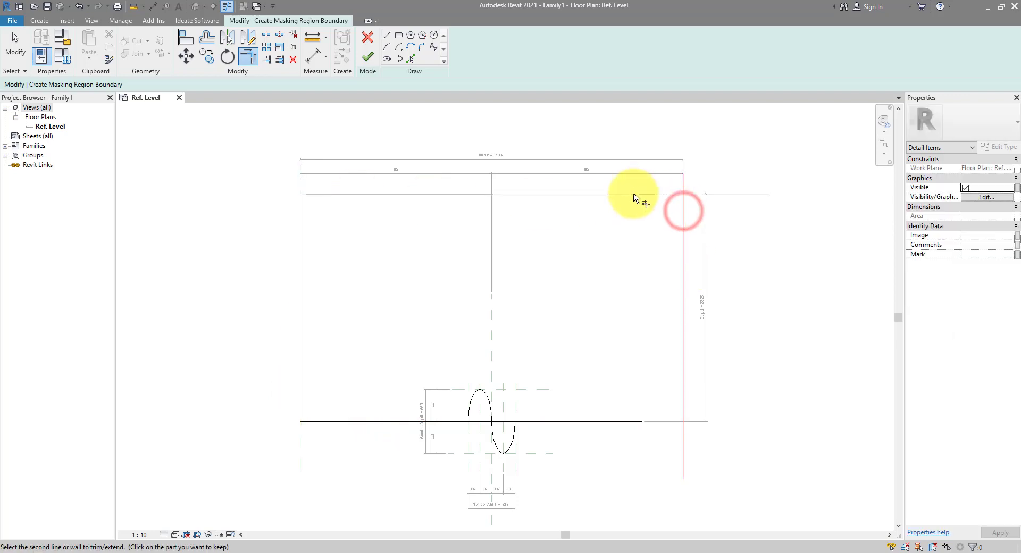
left_click(634, 195)
left_click(685, 276)
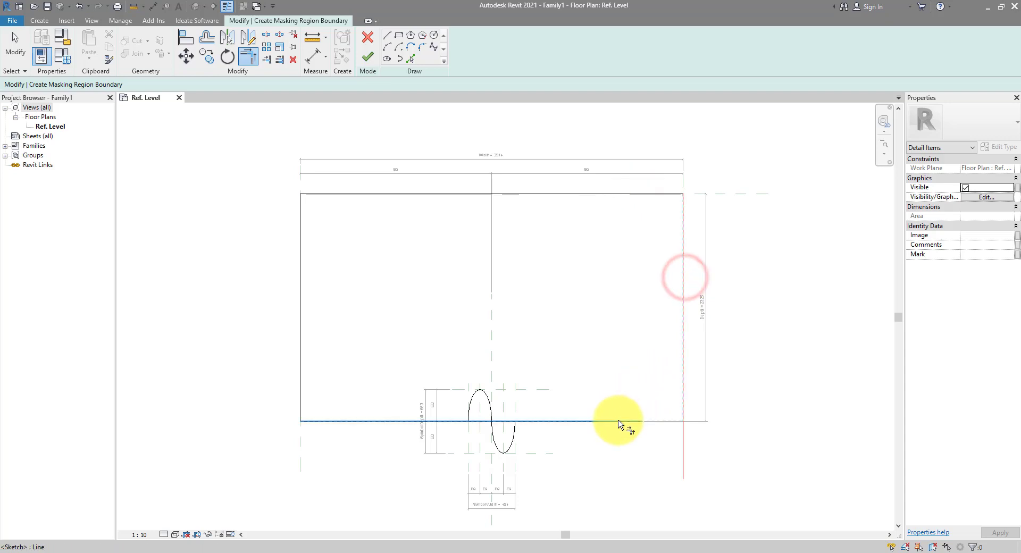
left_click(618, 421)
key("Escape")
scroll(467, 443, "up", 3)
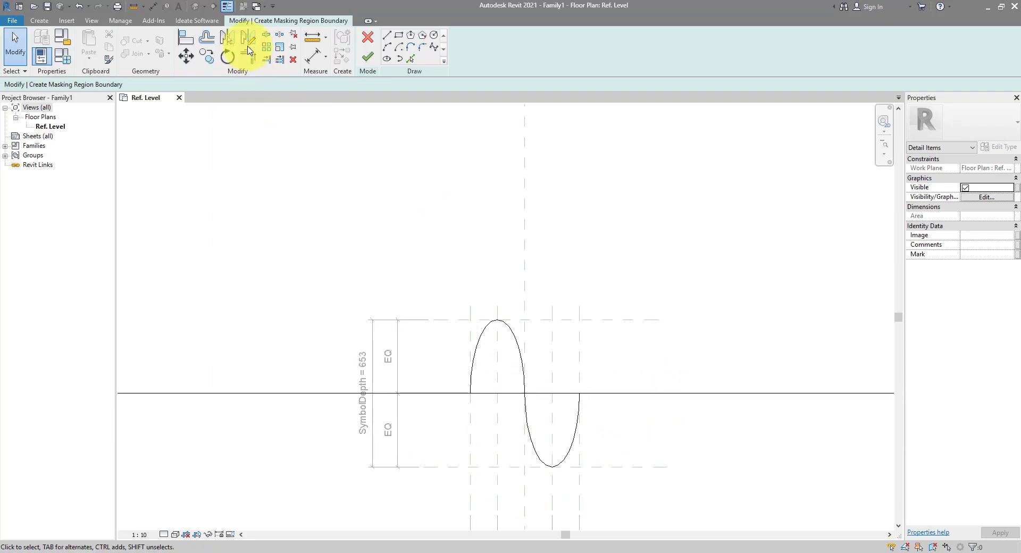
left_click(272, 35)
- Split the bottom line and trim it to meet the S-curve arcs, closing the boundary
left_click(493, 393)
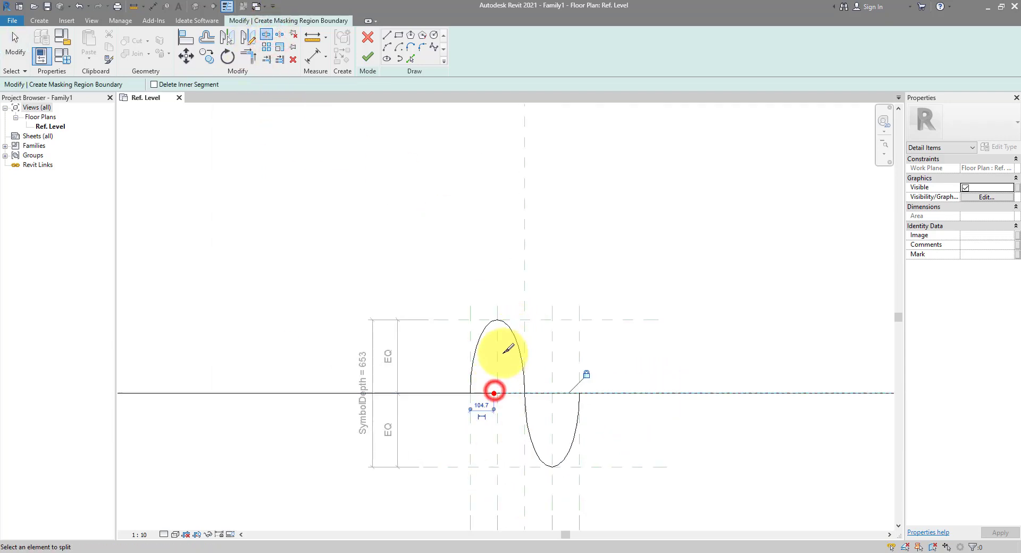
key("t")
key("r")
left_click(471, 377)
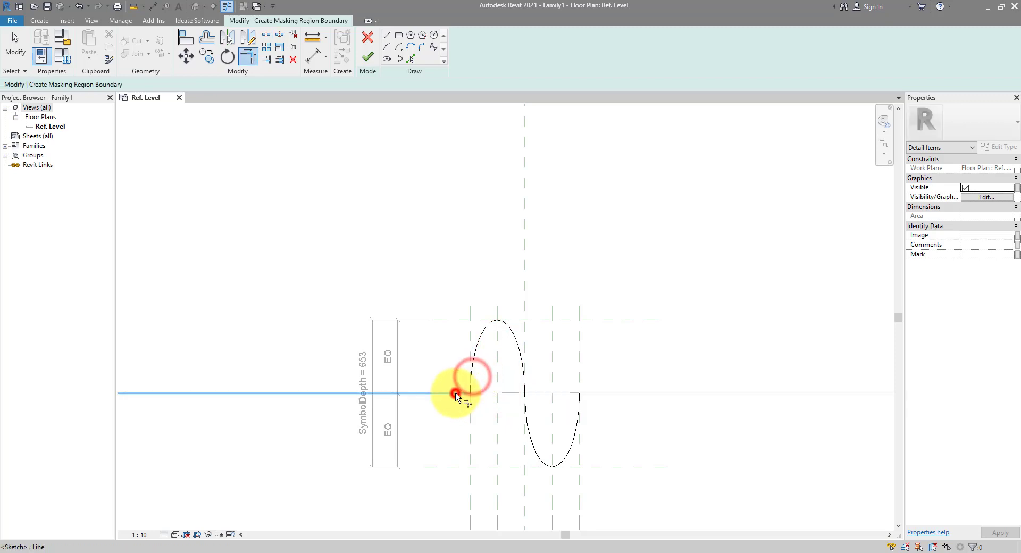
left_click(455, 393)
left_click(581, 399)
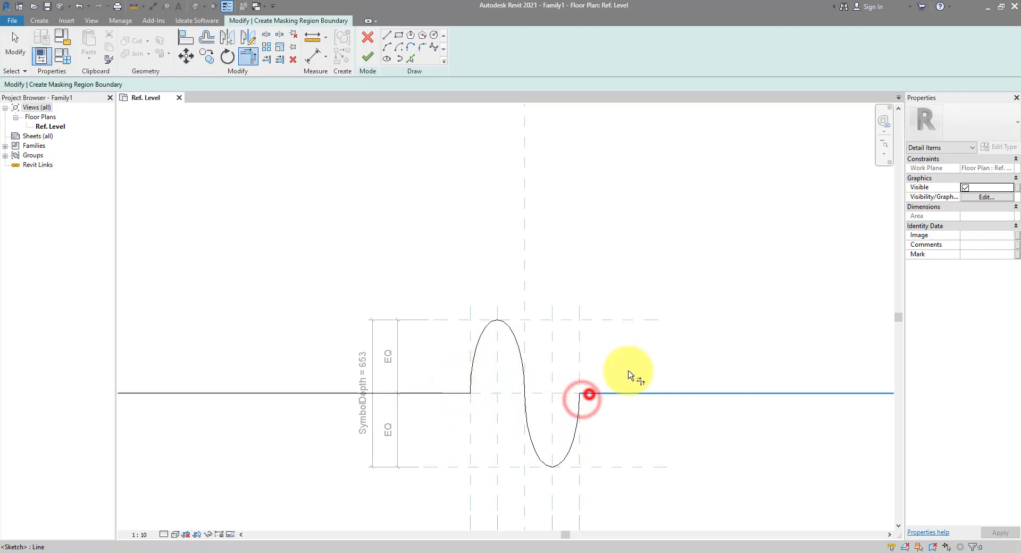
key("Escape")
- Set all boundary lines to Medium Lines, then select the top and side edges
scroll(635, 357, "down", 2)
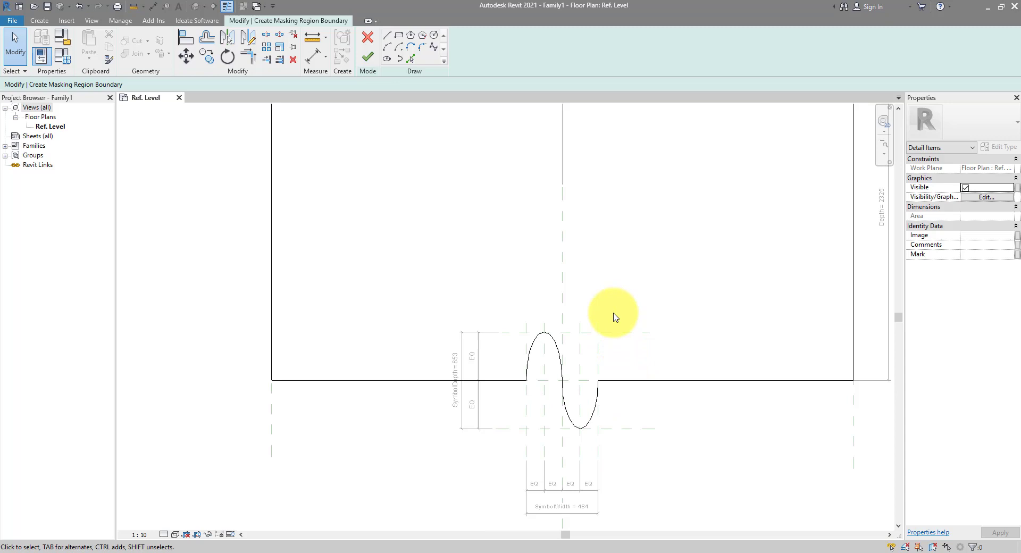
key("z")
key("f")
left_click_drag(774, 125, 177, 519)
left_click(488, 51)
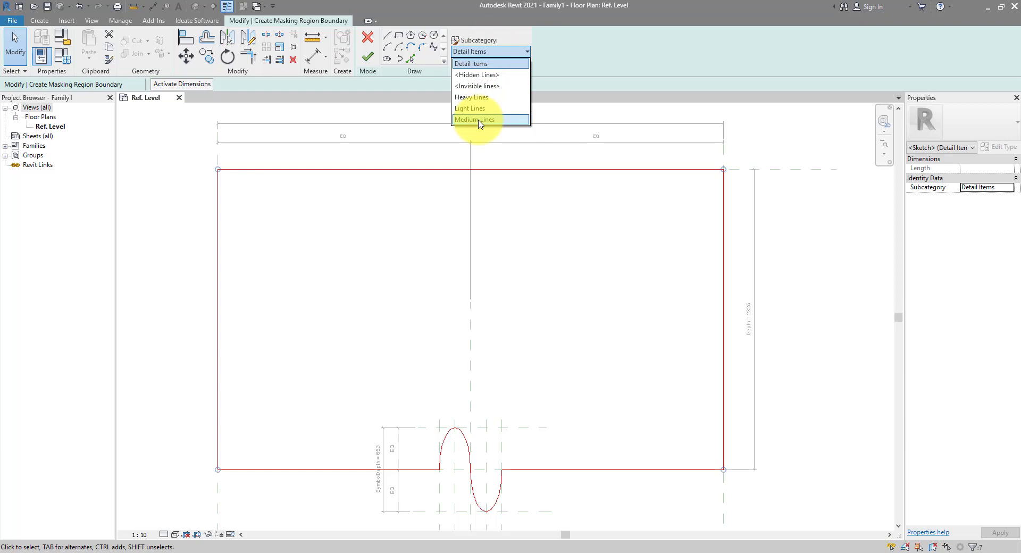
left_click(479, 120)
left_click(506, 281)
left_click_drag(791, 158, 179, 304)
left_click(488, 51)
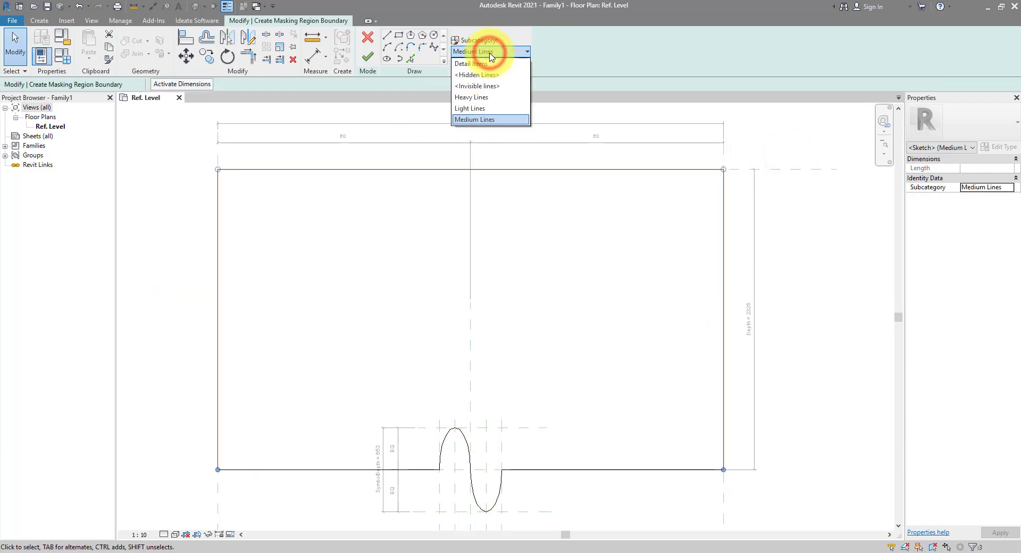
- Set the top and side edges to <Invisible lines> and finish the masking region
left_click(496, 86)
left_click(579, 239)
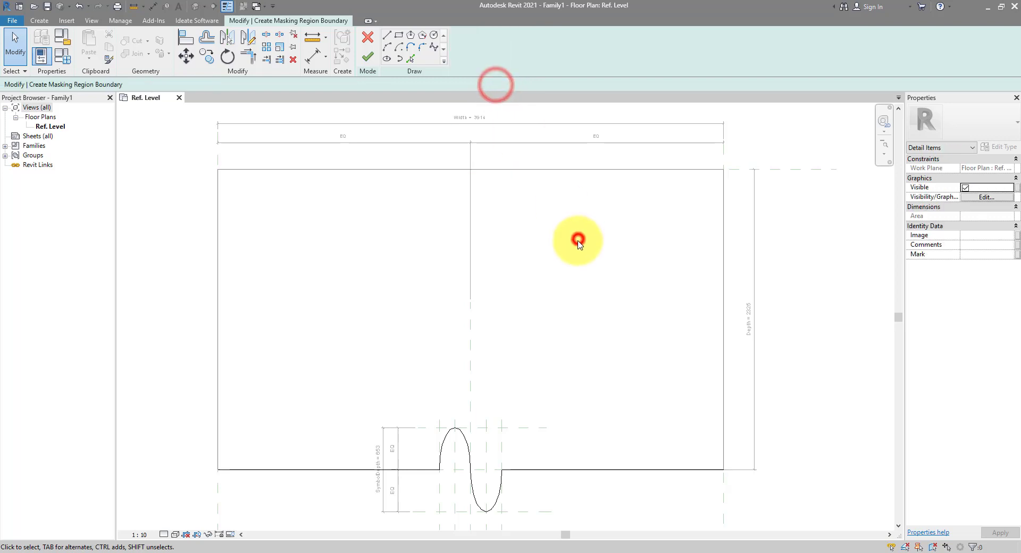
left_click(369, 59)
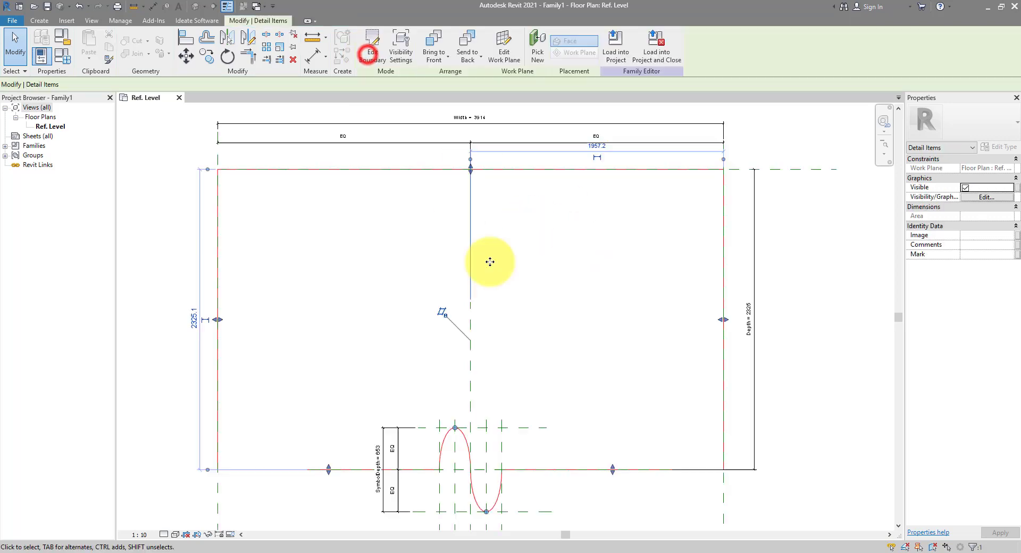
middle_click_drag(535, 406, 566, 318)
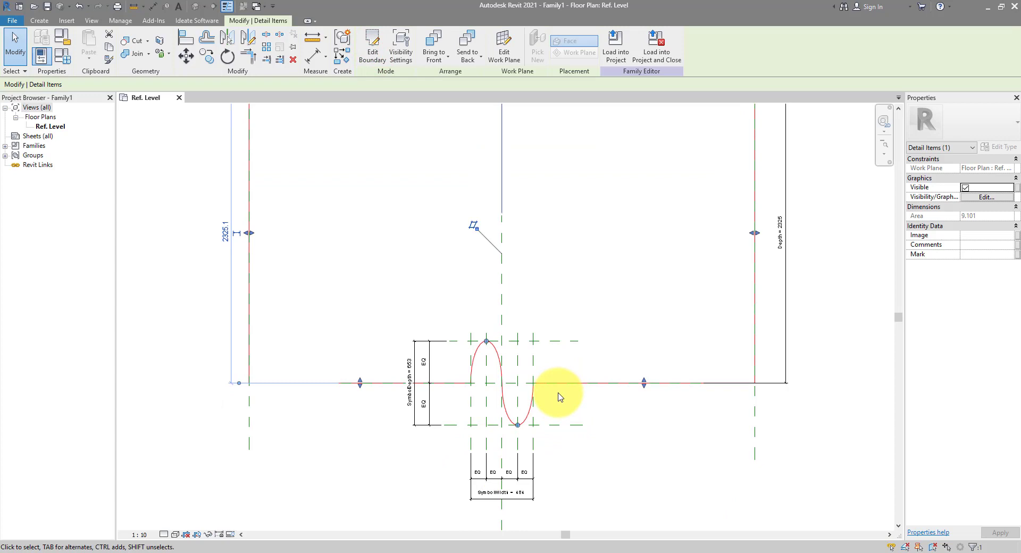
scroll(548, 417, "up", 4)
- Flex the width and depth reference planes, undoing the depth change back to 653
left_click(549, 414)
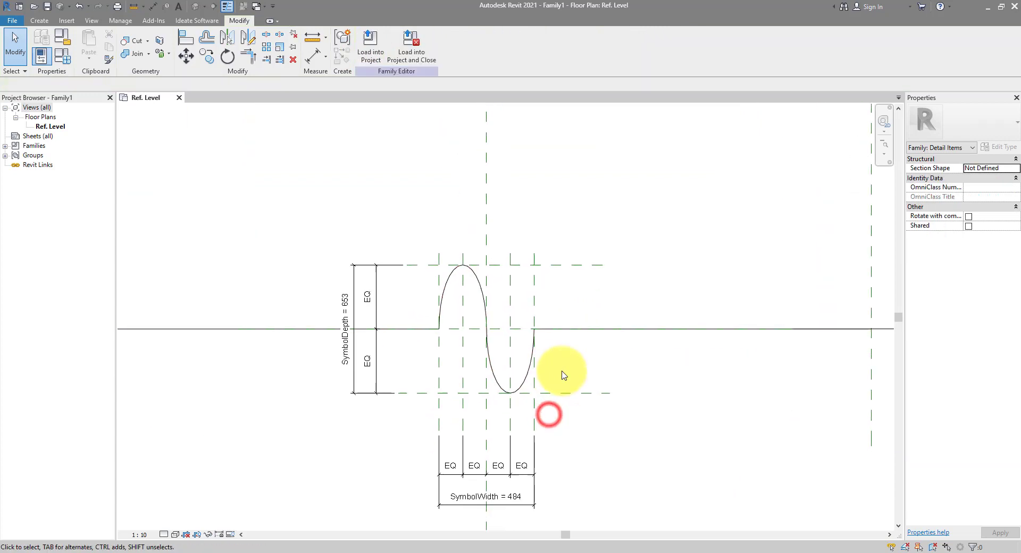
left_click(532, 375)
left_click_drag(533, 367, 585, 294)
left_click(576, 266)
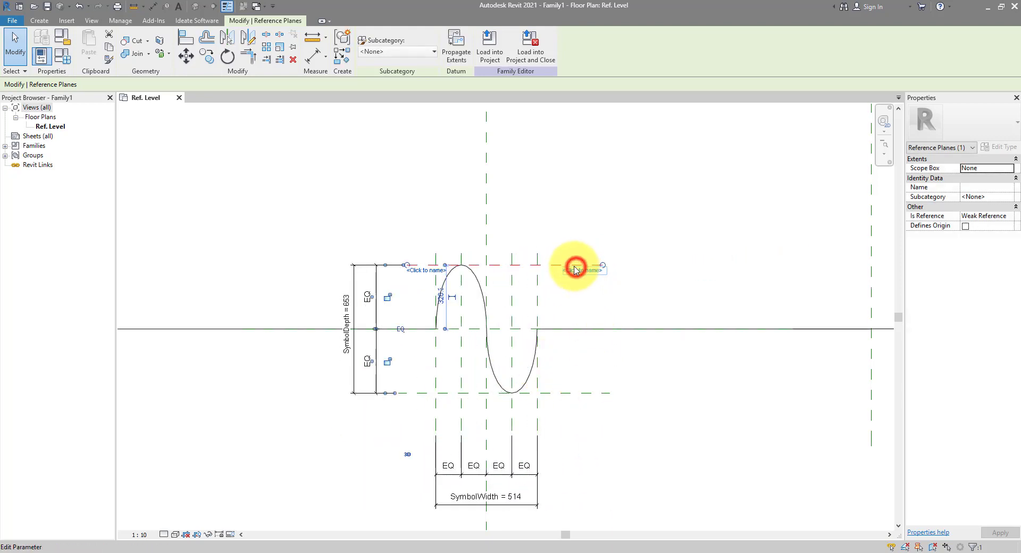
mouse_move(554, 264)
left_mouse_down()
mouse_move(554, 318)
mouse_move(553, 254)
left_mouse_up()
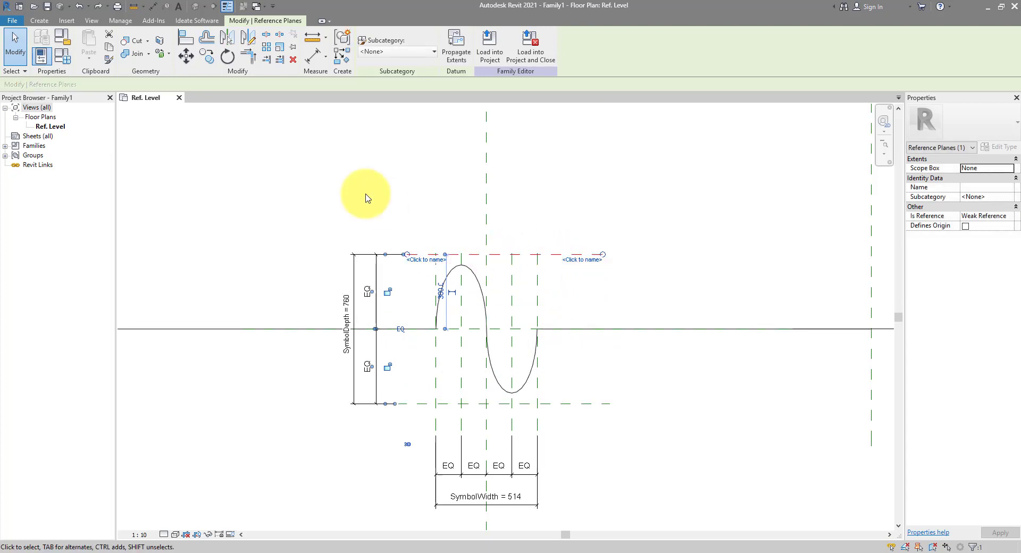
left_click(79, 10)
left_click(475, 210)
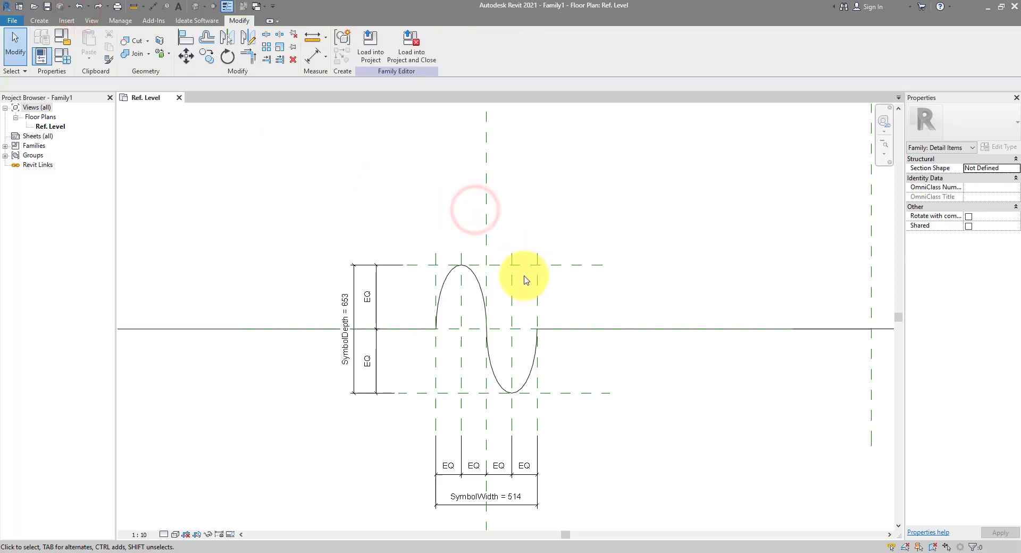
- Align and lock the arc's top and bottom to the depth reference planes, then finish editing
left_click(476, 276)
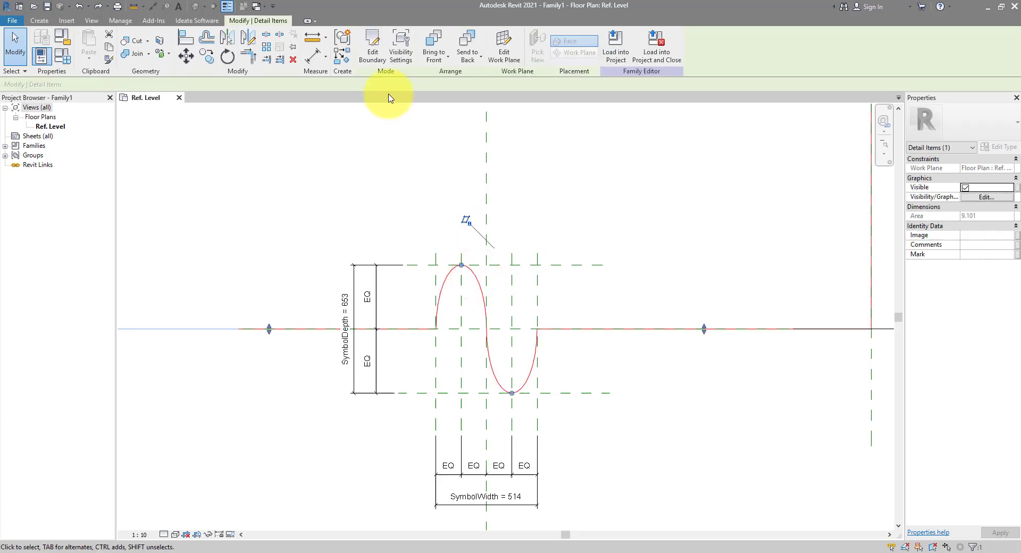
left_click(376, 61)
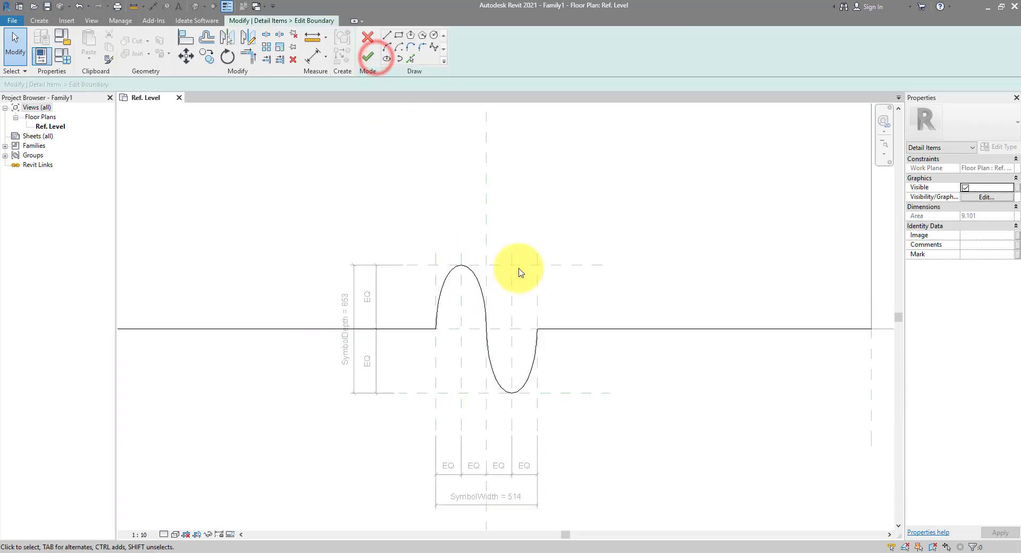
scroll(512, 280, "up", 2)
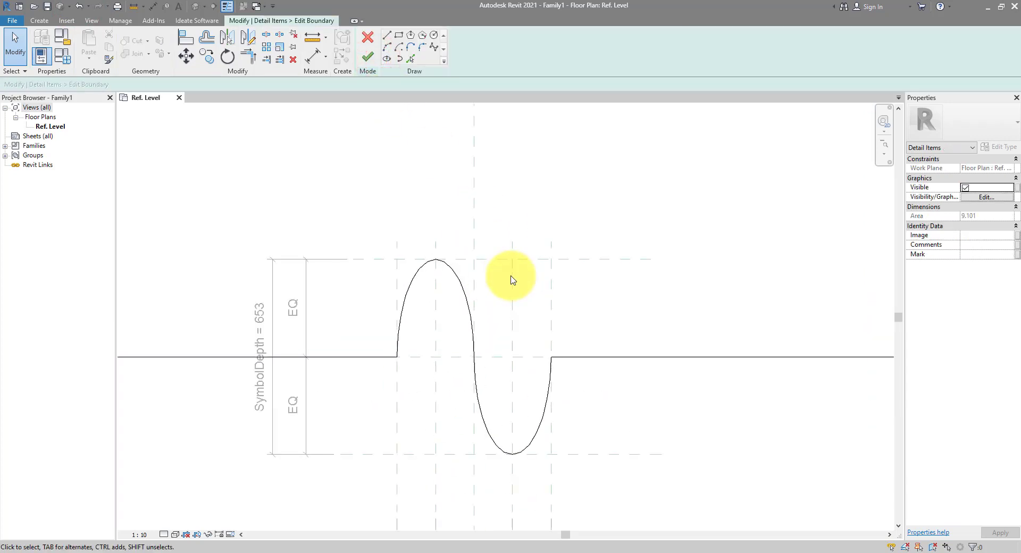
left_click(187, 40)
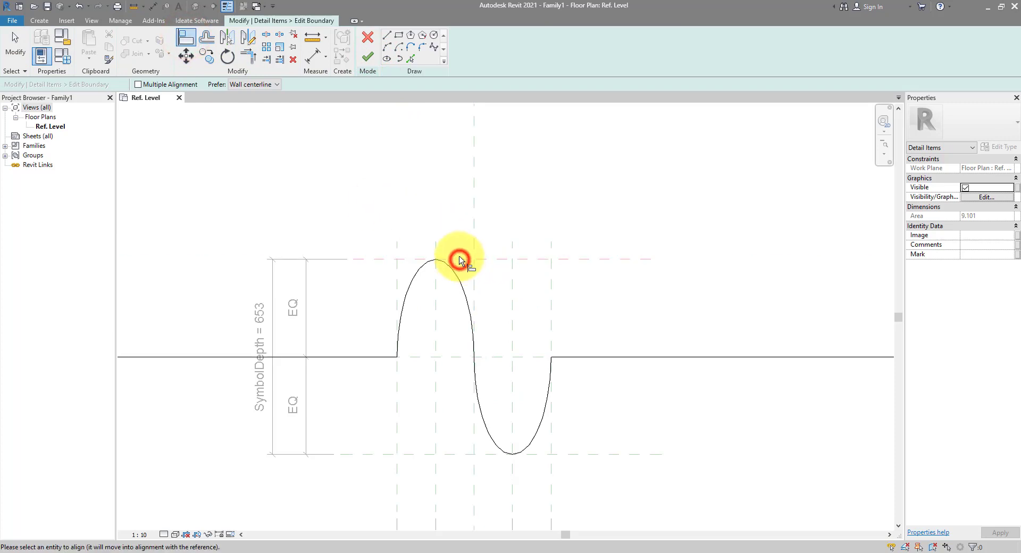
left_click(459, 259)
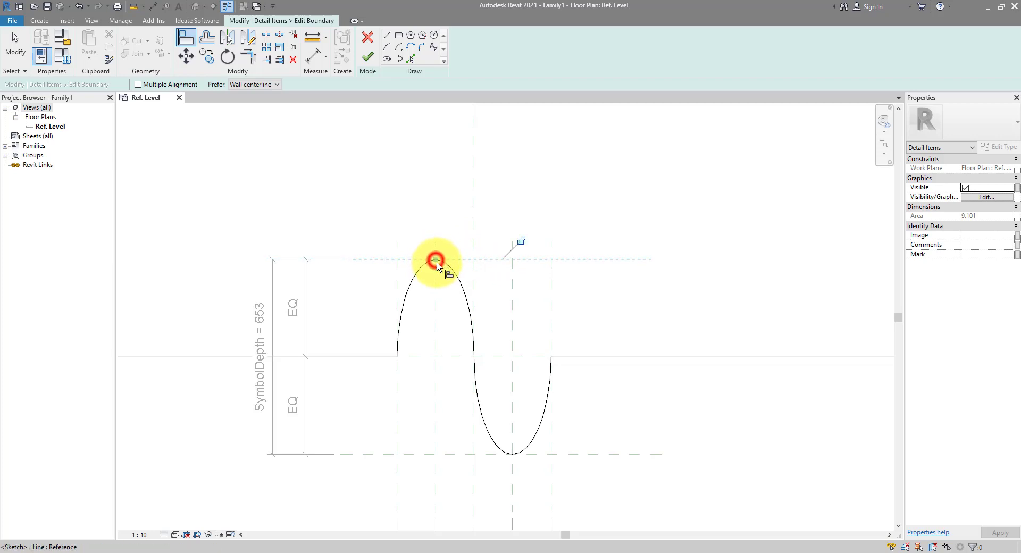
left_click(521, 241)
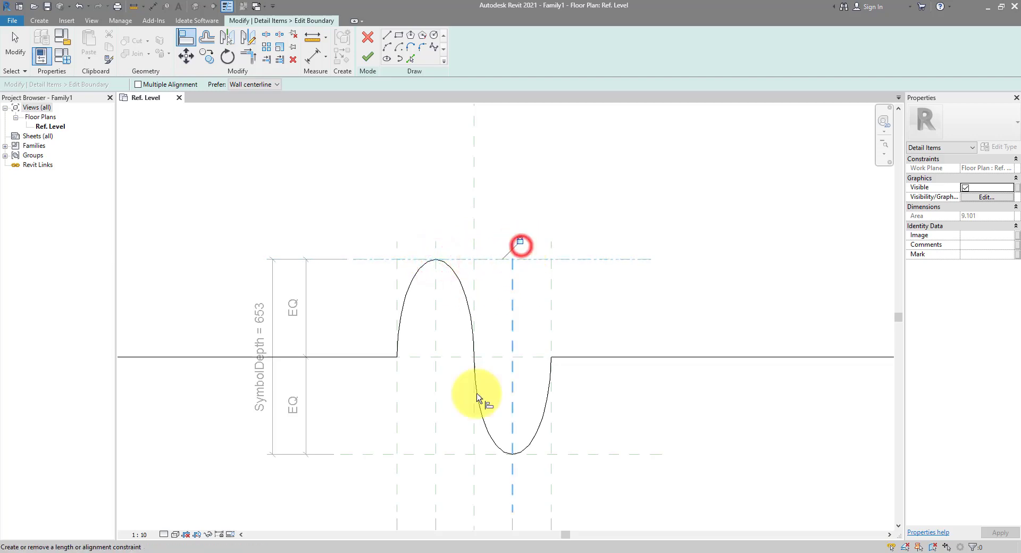
left_click(566, 455)
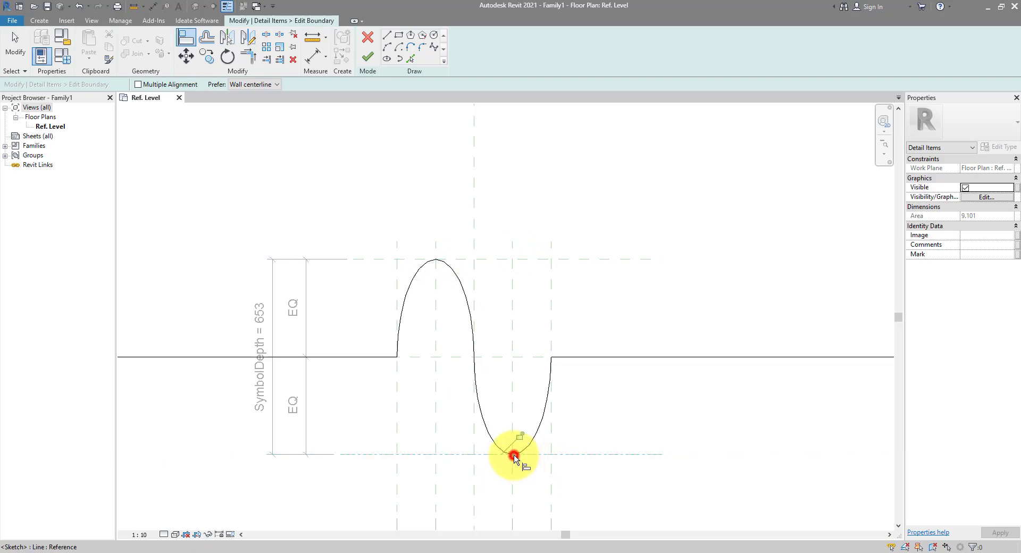
left_click(519, 436)
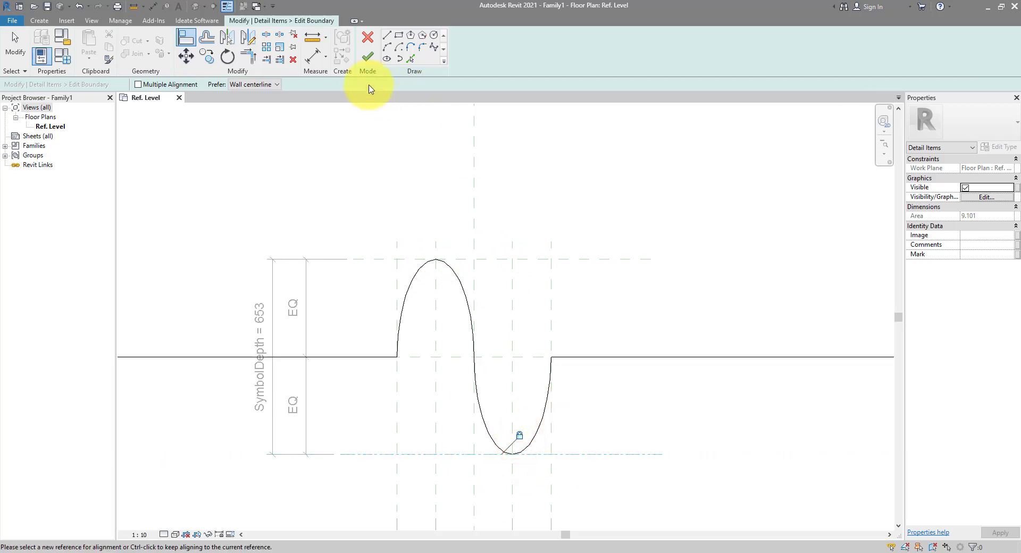
left_click(367, 57)
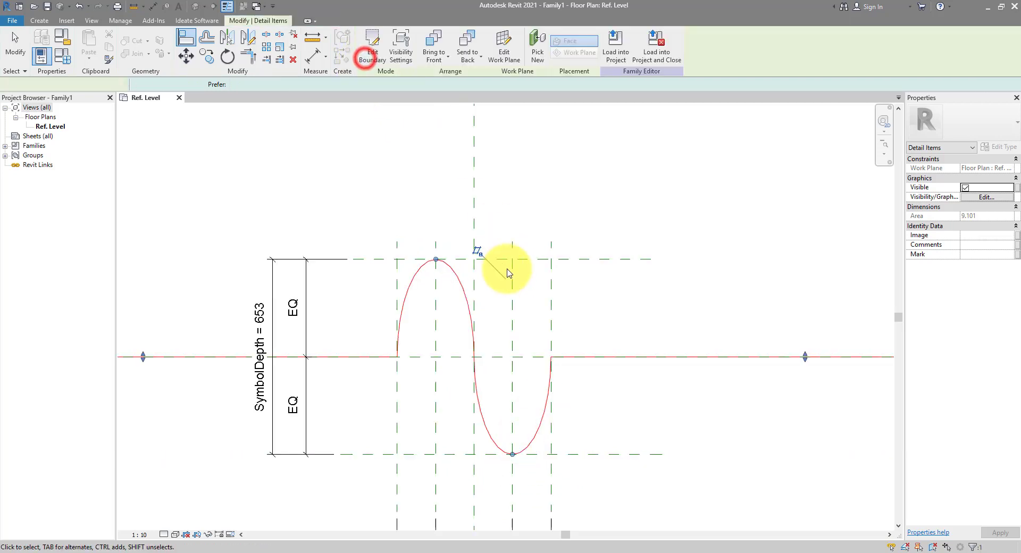
- Drag the top reference plane so SymbolDepth becomes 640 and the arcs follow
left_click(579, 261)
left_click_drag(595, 260, 591, 284)
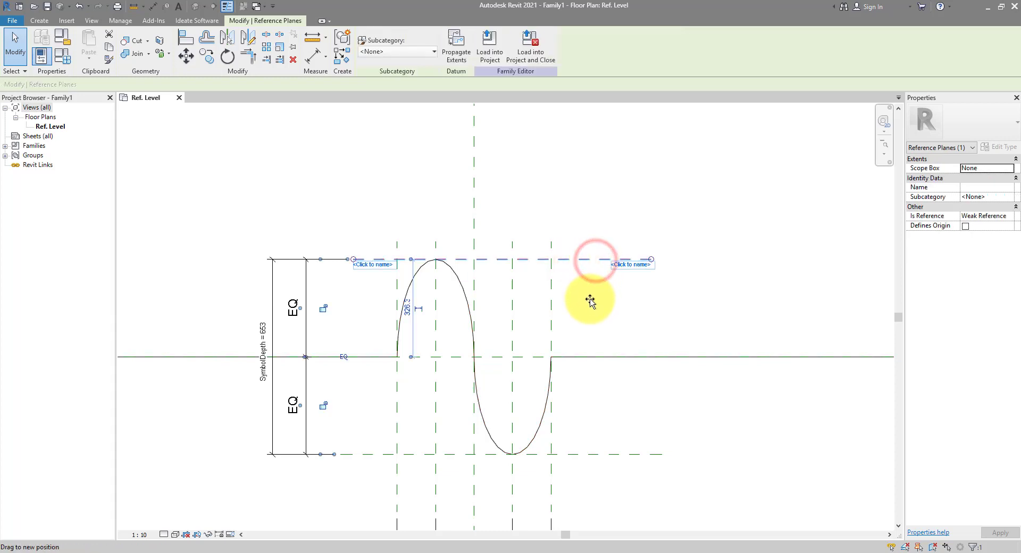
left_click_drag(587, 322, 587, 256)
left_click(586, 214)
- Open Test Break Lines.rvt from recent files and go to the Level 2 floor plan
scroll(585, 239, "down", 3)
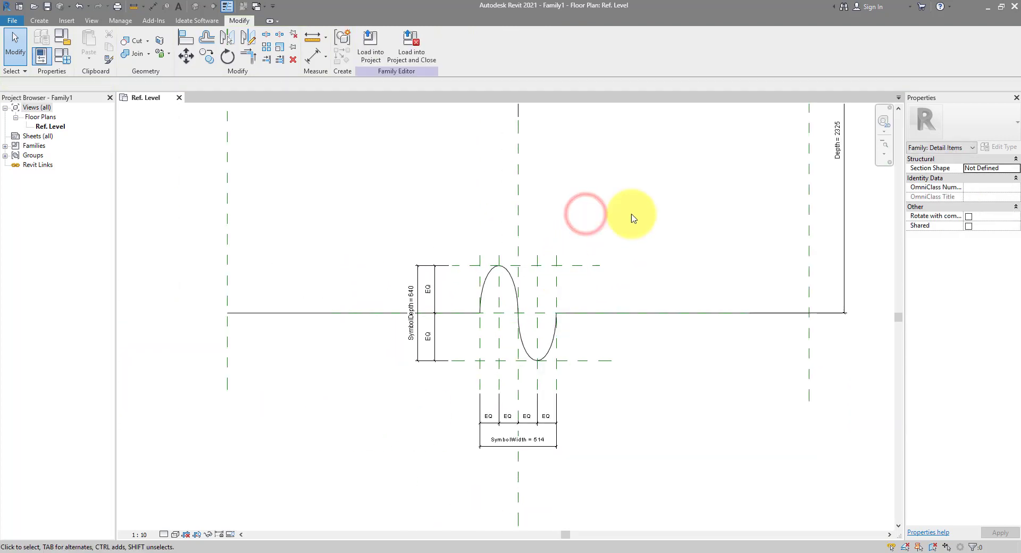
scroll(585, 298, "up", 1)
scroll(585, 255, "down", 2)
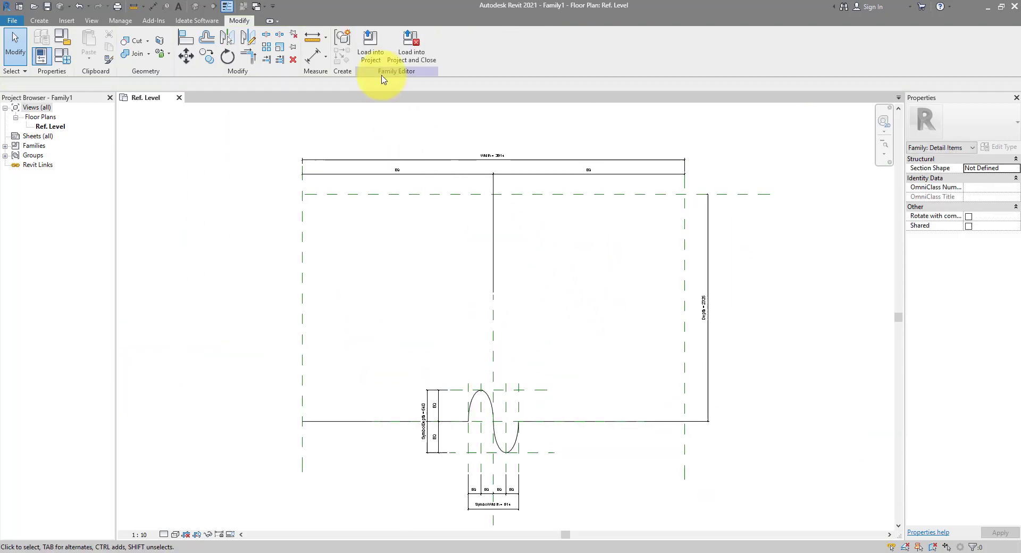
left_click(13, 21)
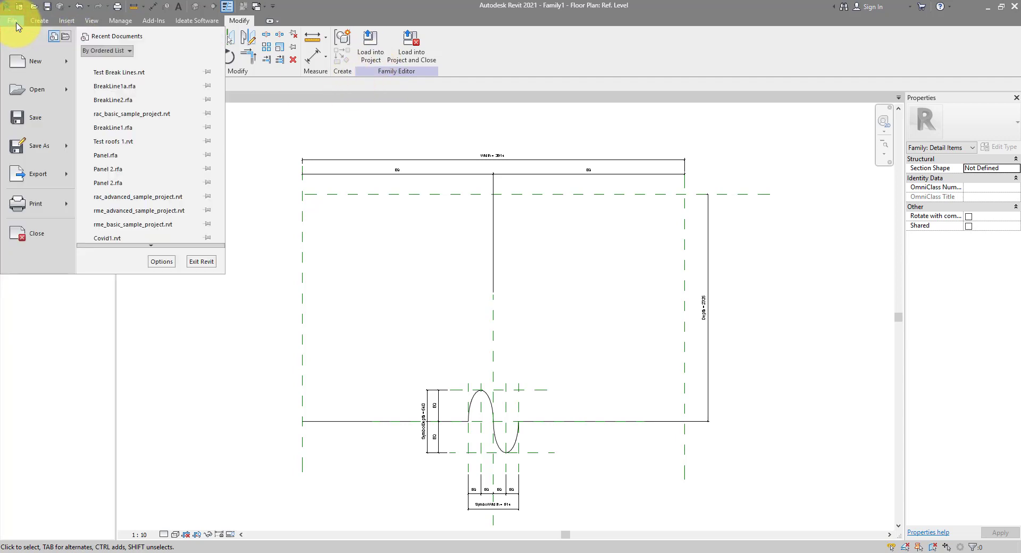
left_click(141, 70)
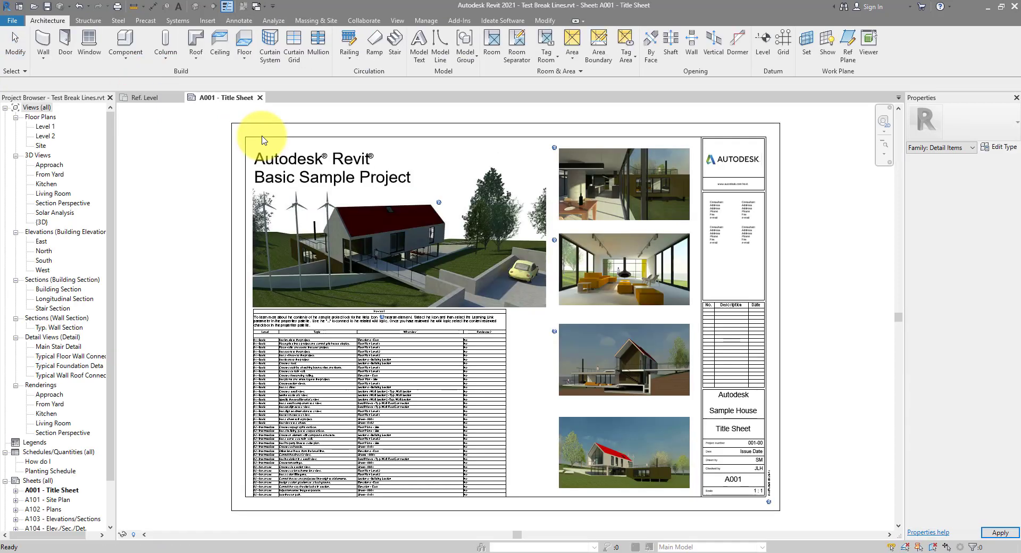
double_click(46, 136)
- Delete the three old break lines from the Level 2 plan
left_click(659, 129)
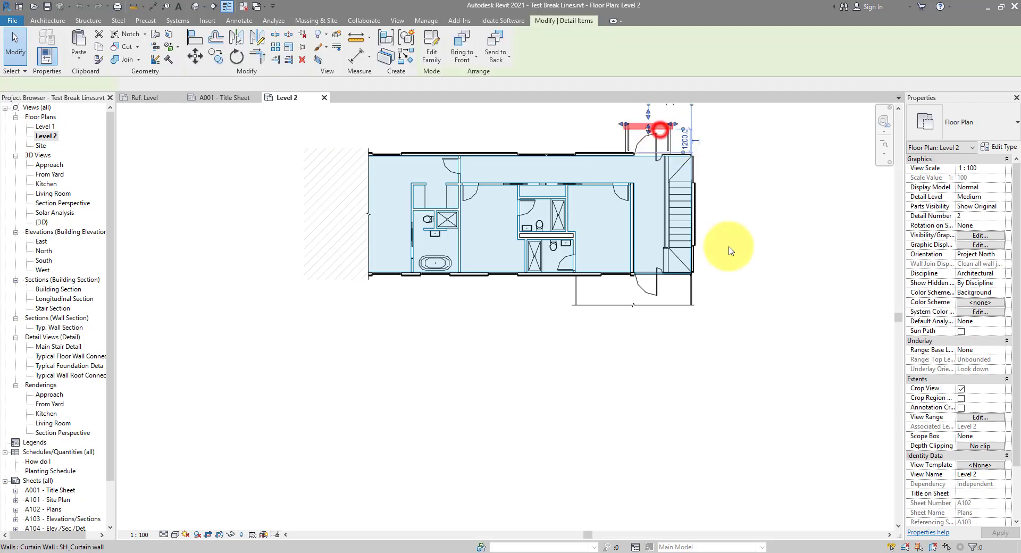
left_click(694, 306, "ctrl")
left_click(369, 149, "ctrl")
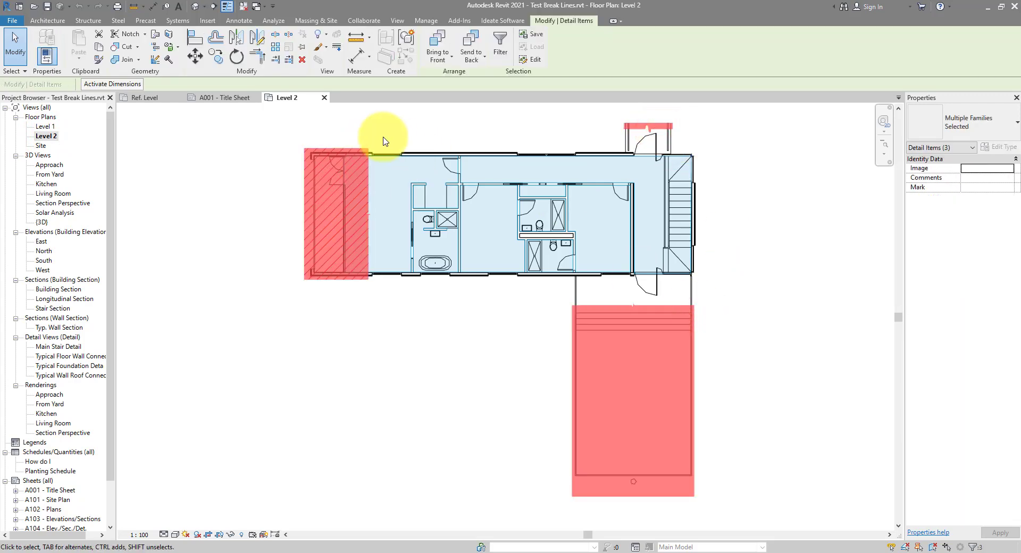
key("Delete")
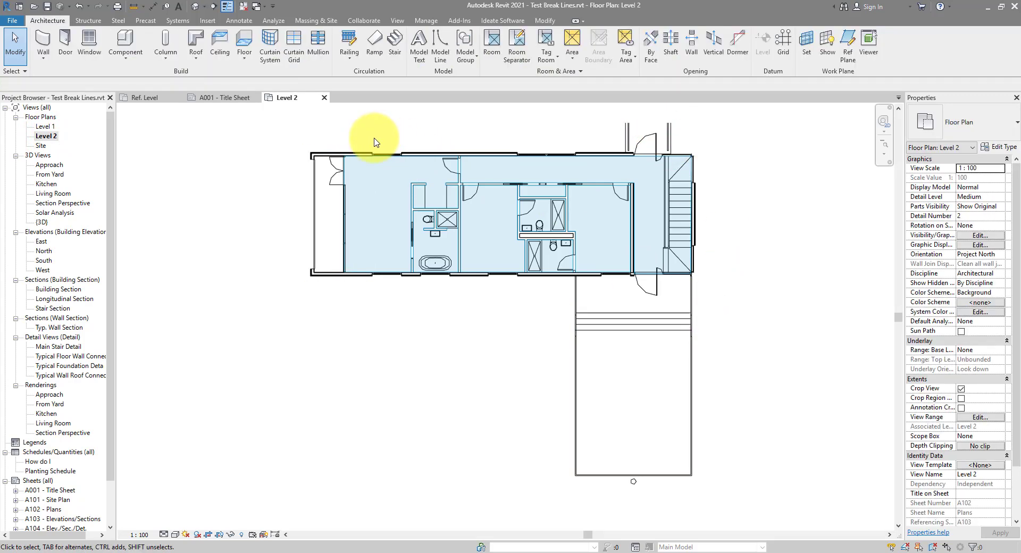
- Load the break-line family into the project and place one instance across the stairs
left_click(151, 99)
left_click(377, 55)
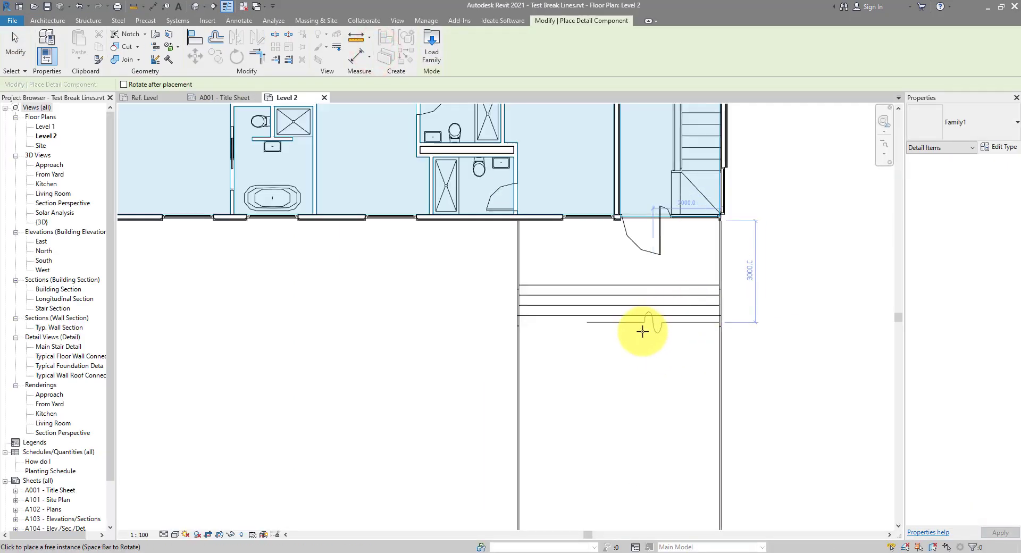
left_click(624, 339)
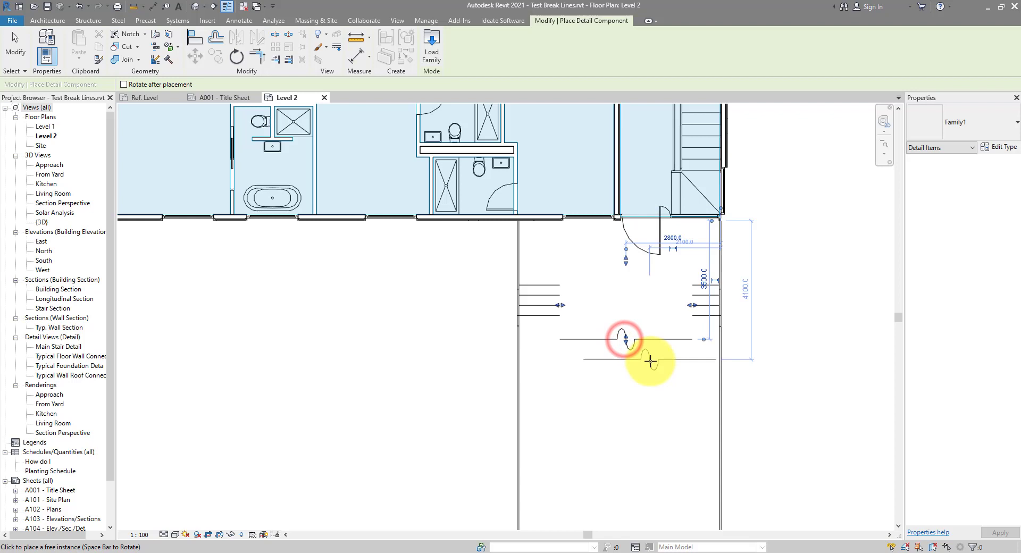
key("Escape")
- Rotate the break line 90 degrees, move it, and stretch its right side to the wall
left_click(661, 343)
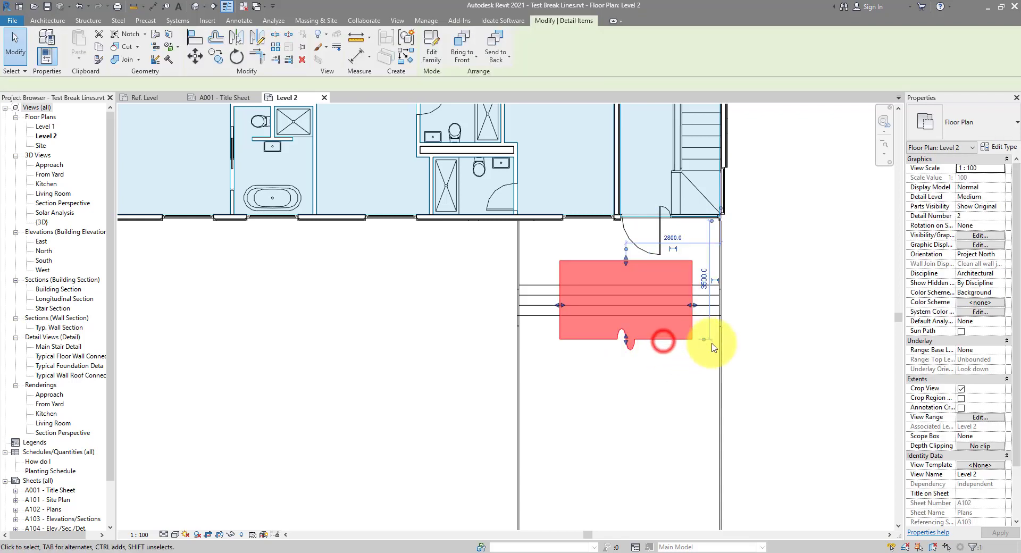
scroll(713, 344, "up", 1)
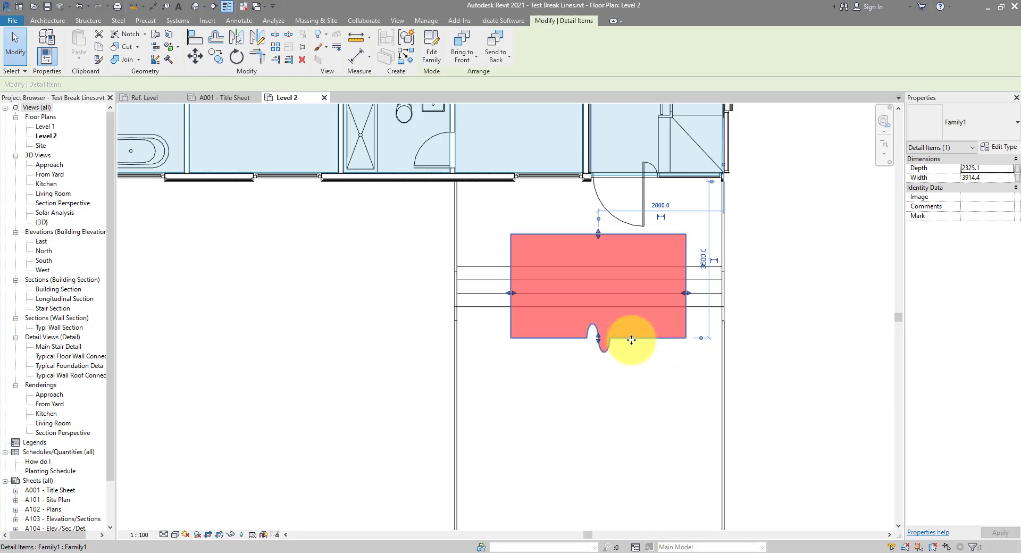
key("space")
key("space")
left_click_drag(596, 368, 522, 332)
left_click(610, 346)
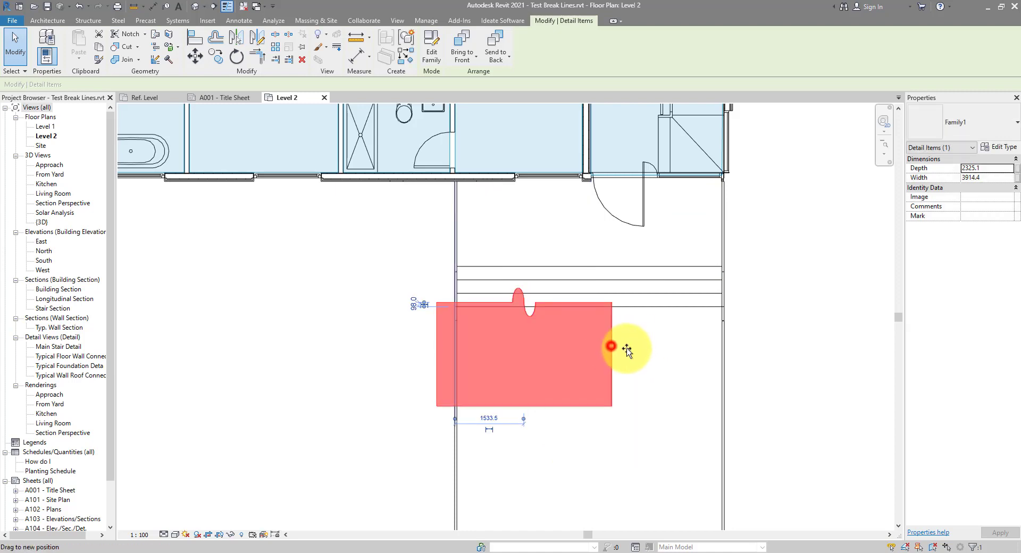
left_click_drag(626, 351, 733, 355)
left_click(764, 306)
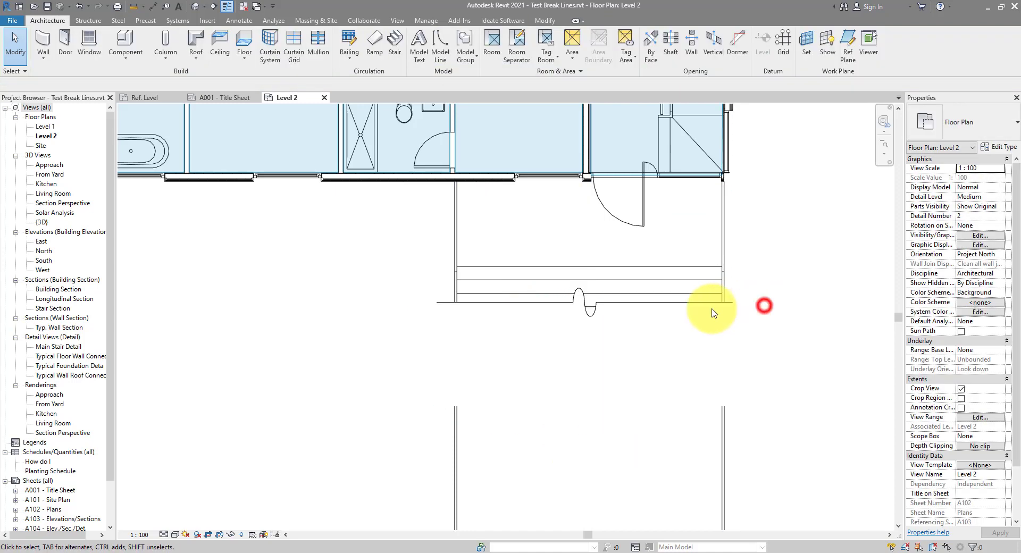
- Review the break line's type parameters without changing them
left_click(608, 307)
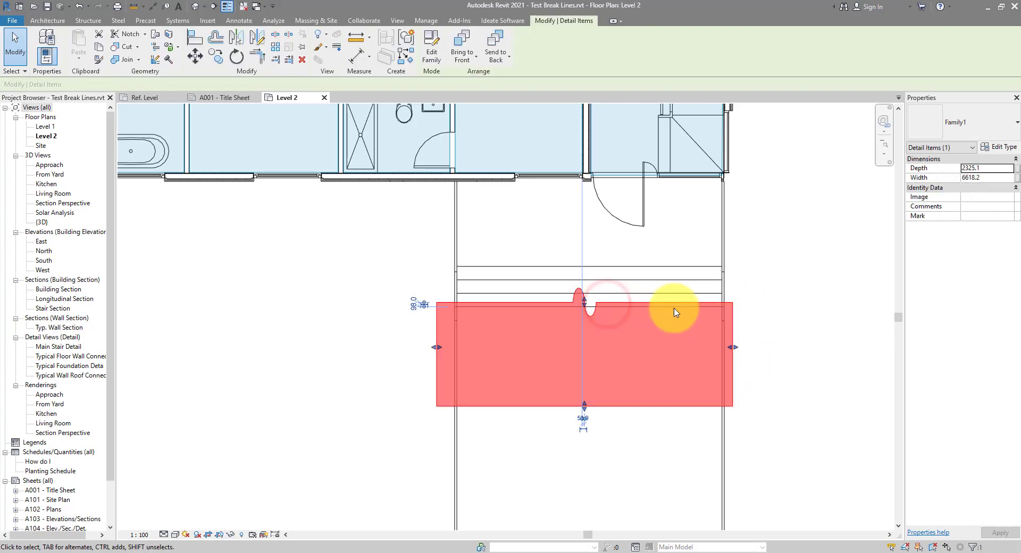
scroll(677, 307, "up", 2)
middle_click_drag(656, 303, 569, 314)
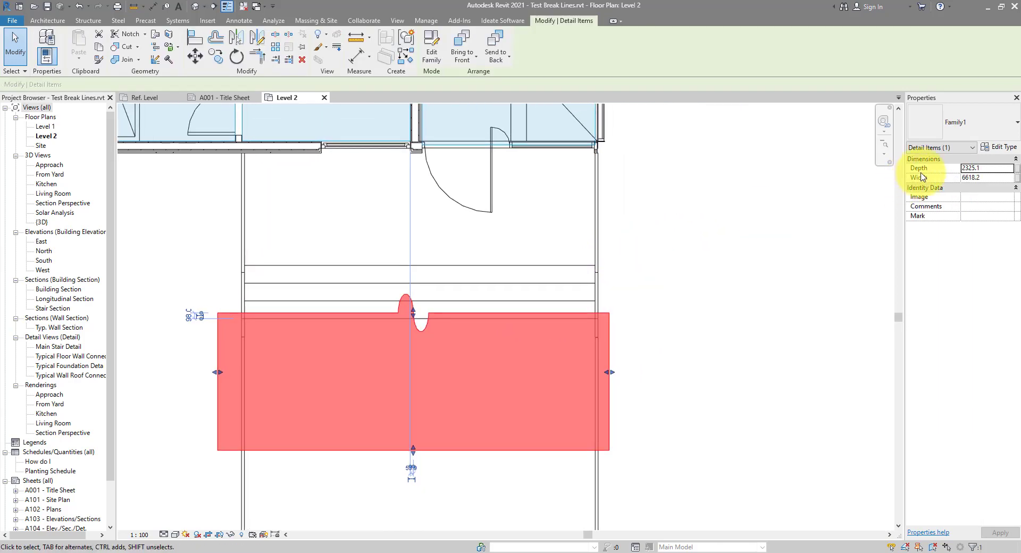
left_click(987, 151)
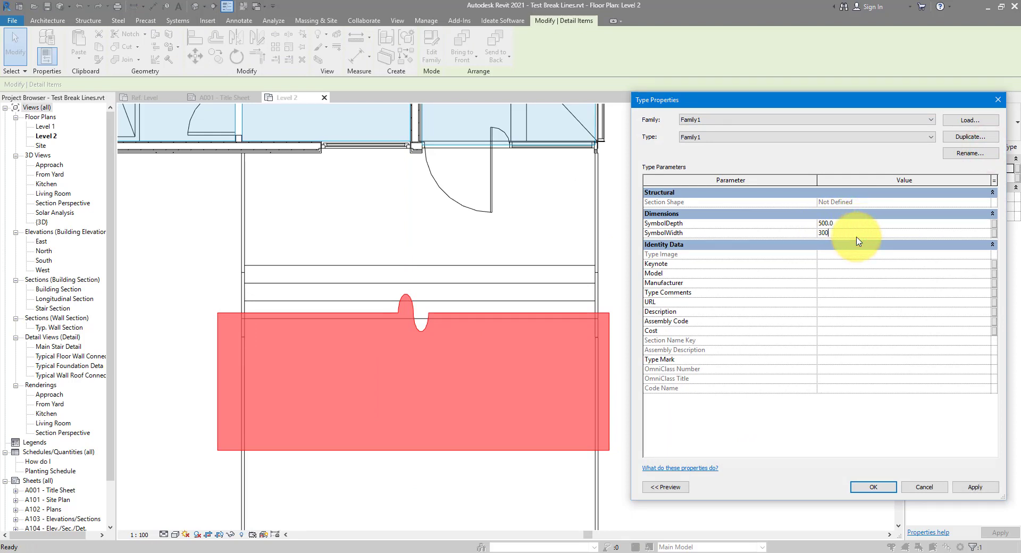
key("Escape")
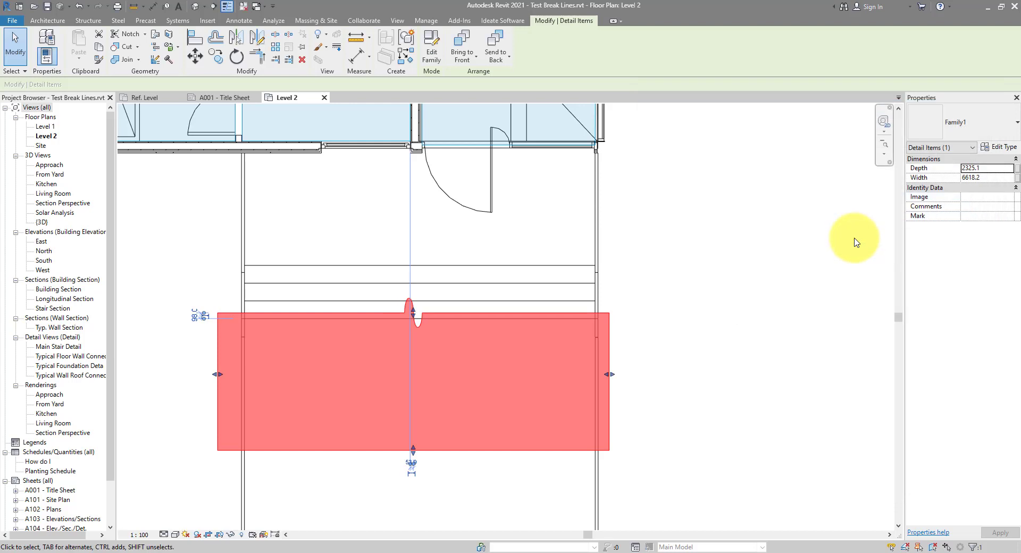
left_click(675, 308)
scroll(506, 295, "down", 3)
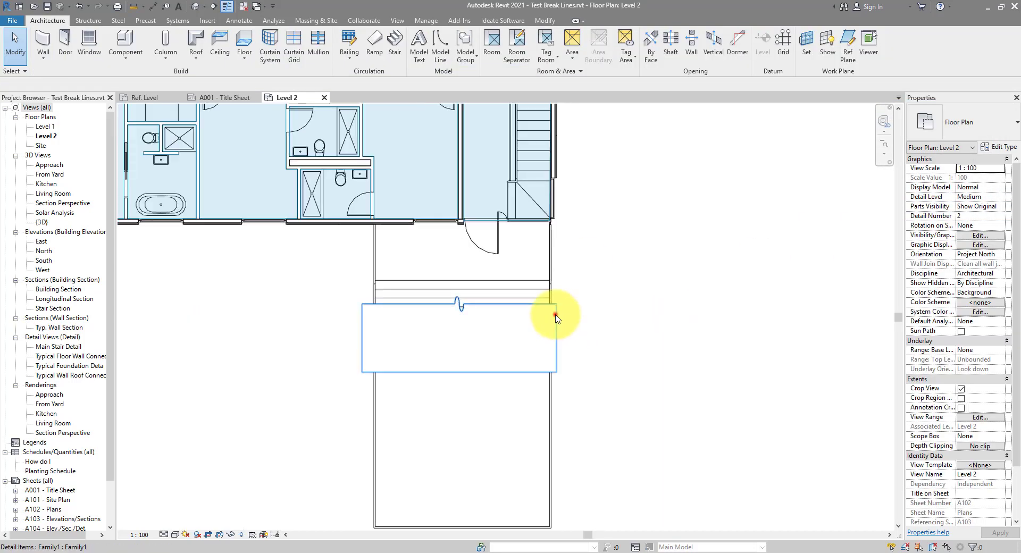
- Stretch the break line's depth down to 8323.9
left_click(555, 317)
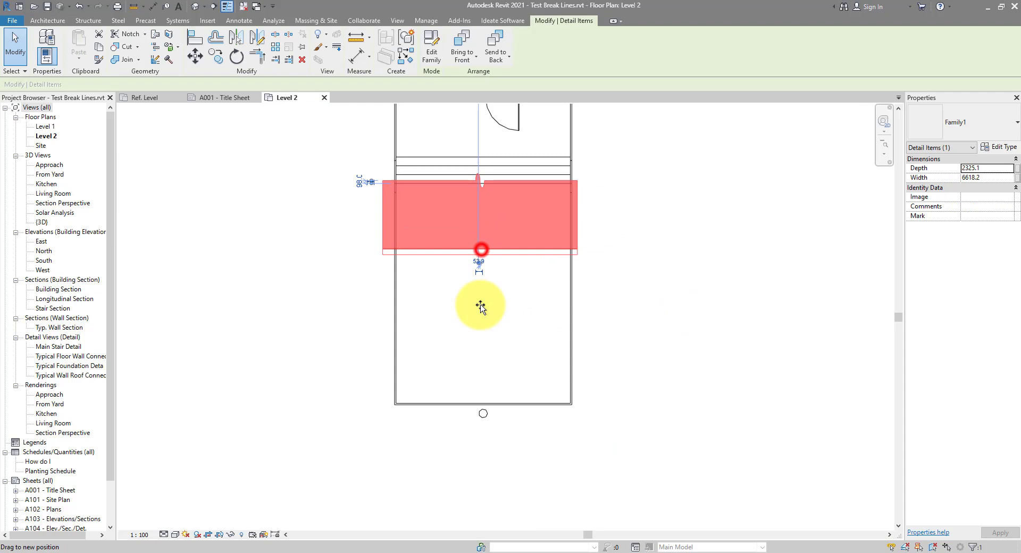
left_click_drag(480, 306, 485, 424)
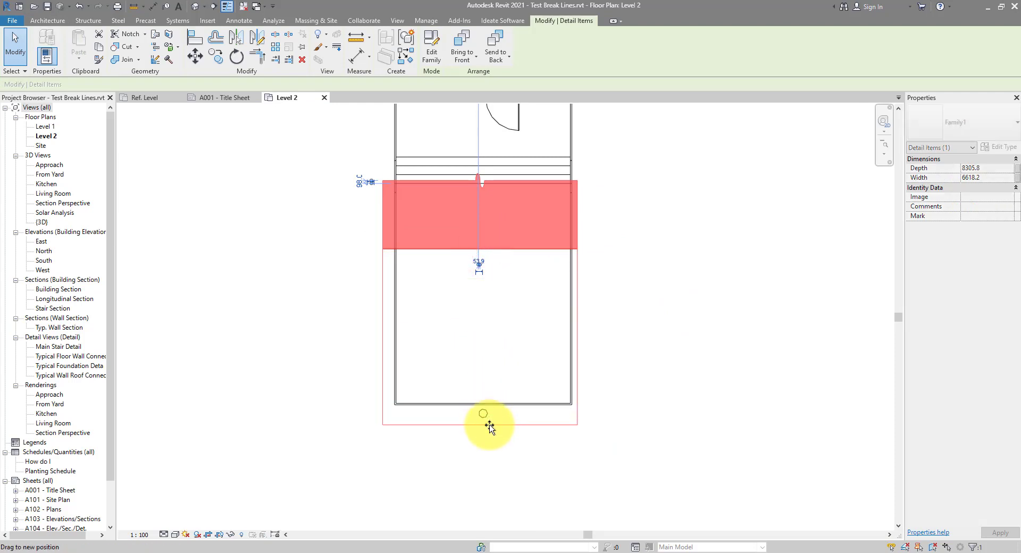
left_click(596, 303)
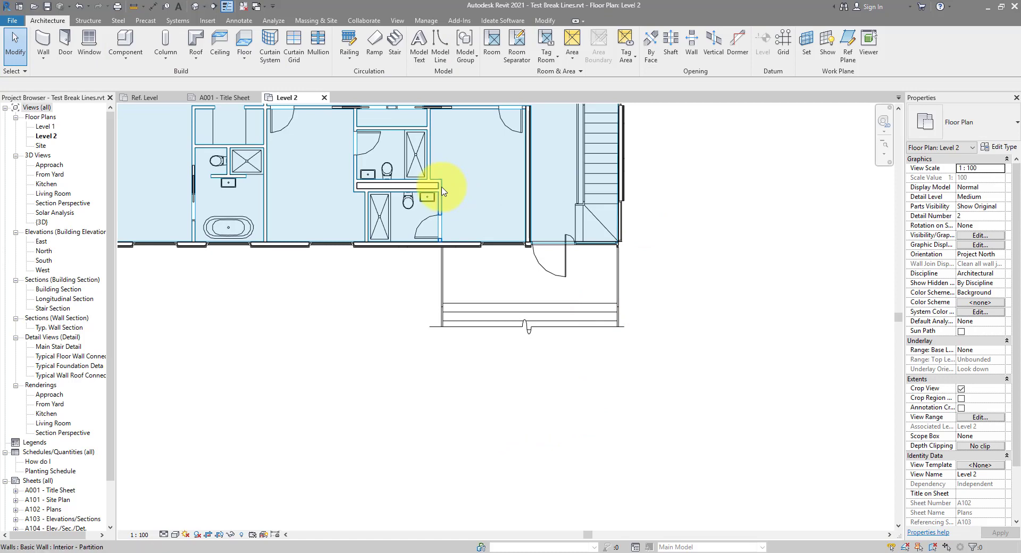
- Return to the family's Ref. Level view and save the family as Family2.rfa
left_click(143, 99)
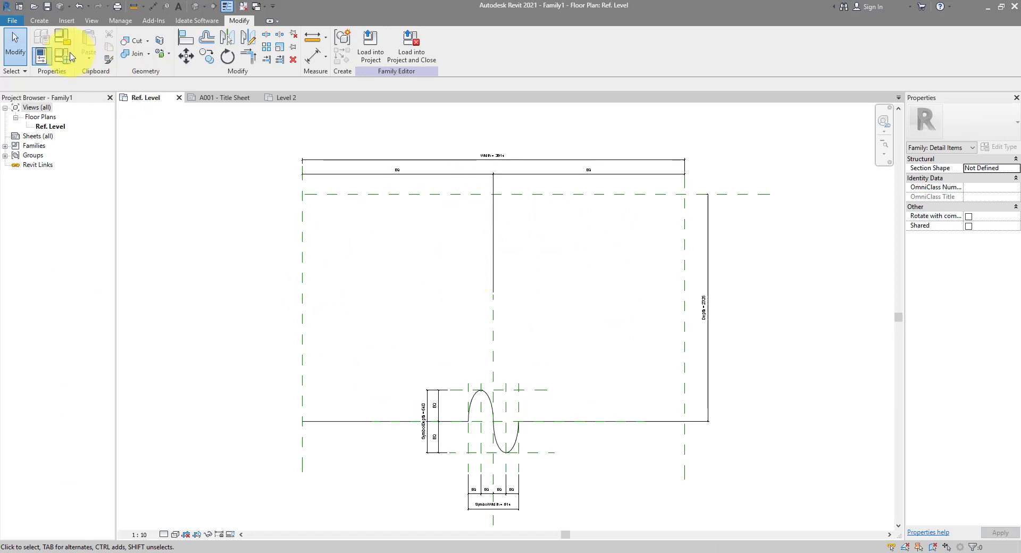
left_click(13, 20)
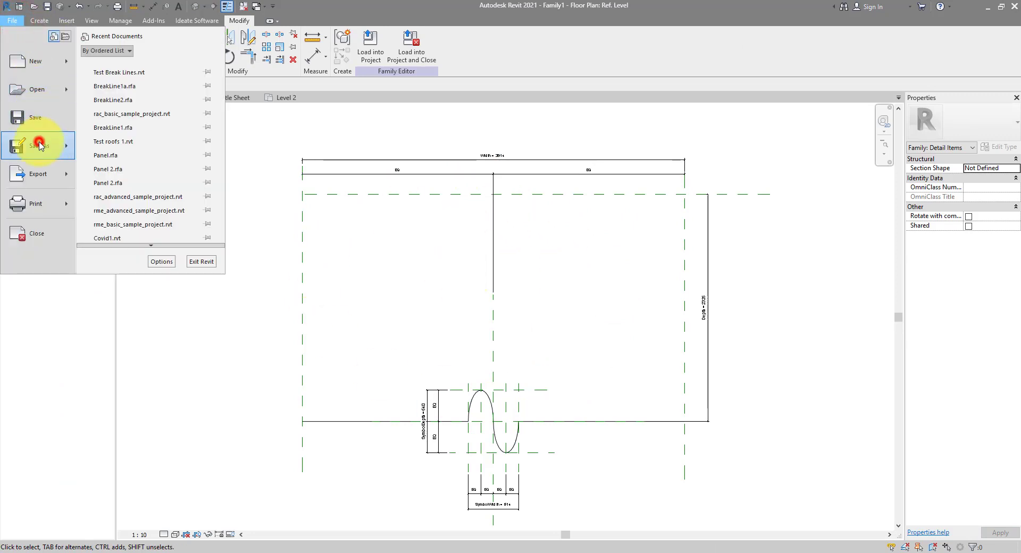
left_click(40, 146)
left_click(124, 140)
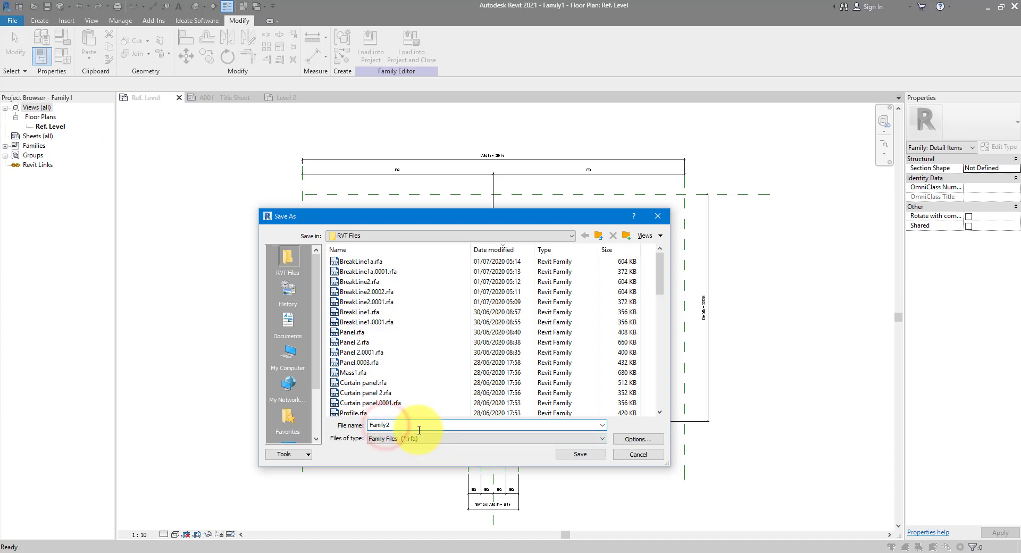
key("Return")
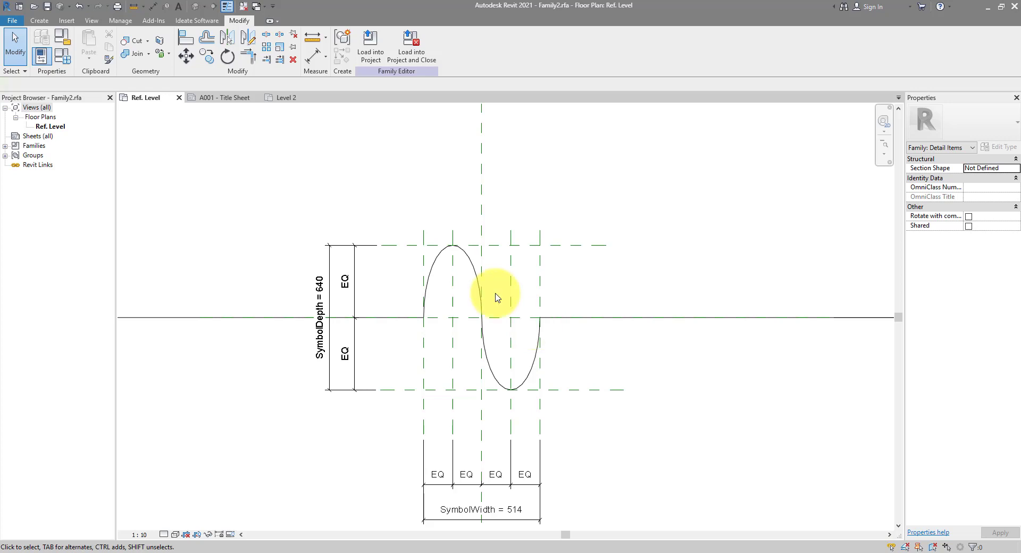
- Delete the curved masking region, keeping only the reference planes and dimensions
left_click(467, 254)
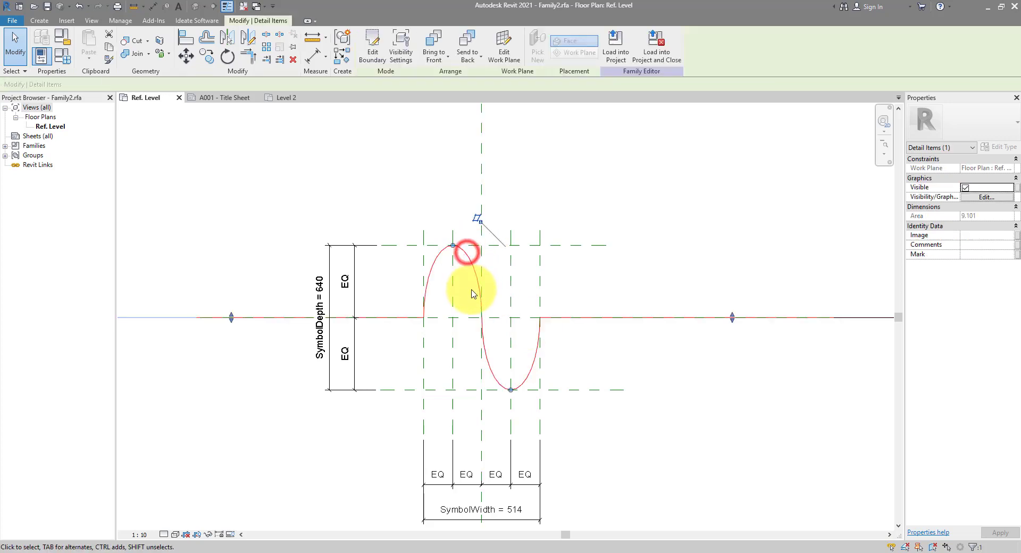
key("Delete")
scroll(473, 388, "down", 3)
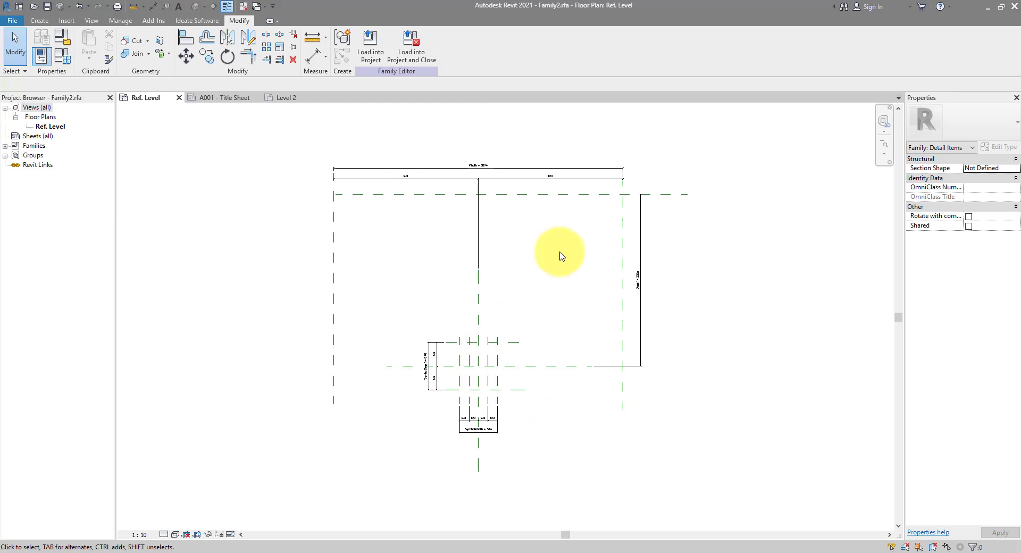
scroll(475, 367, "up", 1)
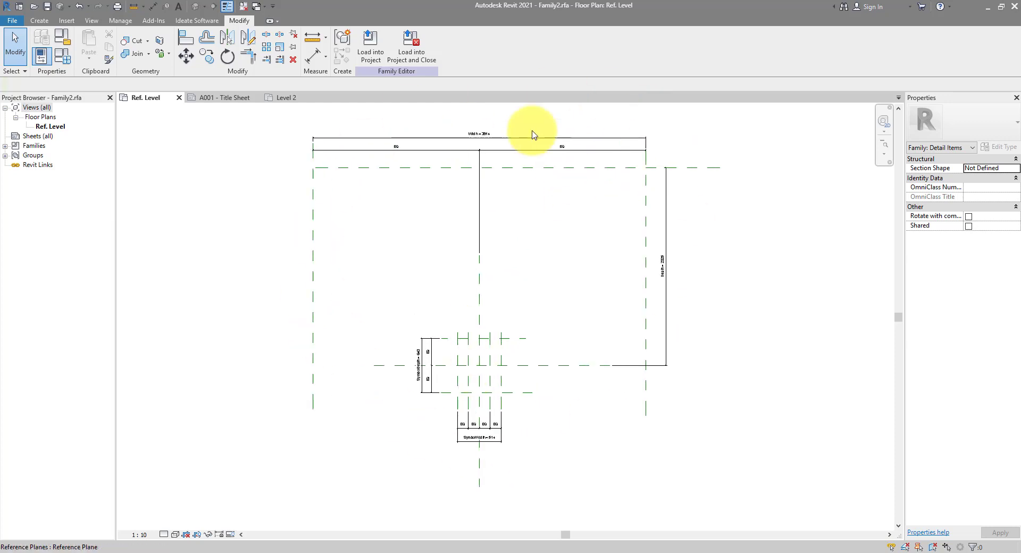
scroll(488, 357, "up", 4)
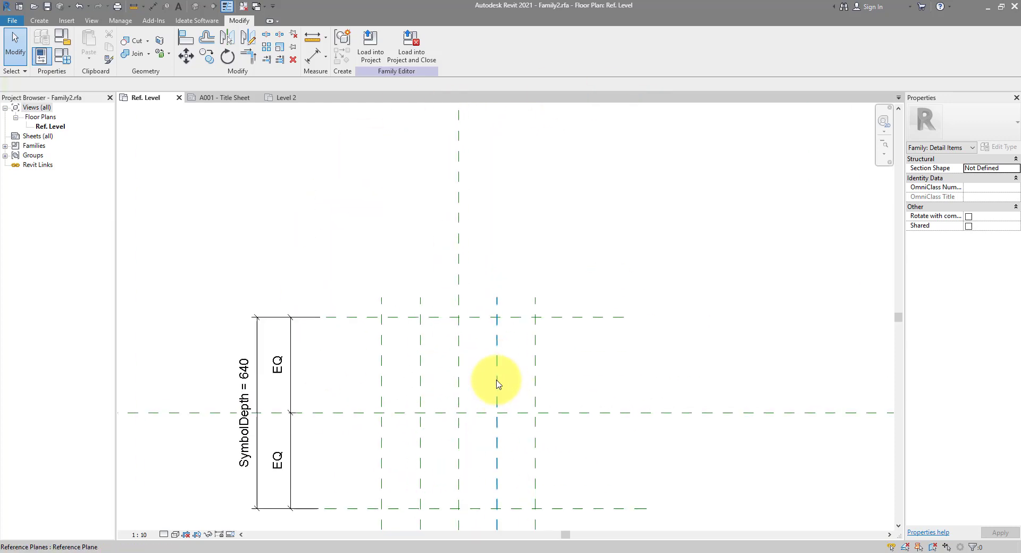
left_click(43, 22)
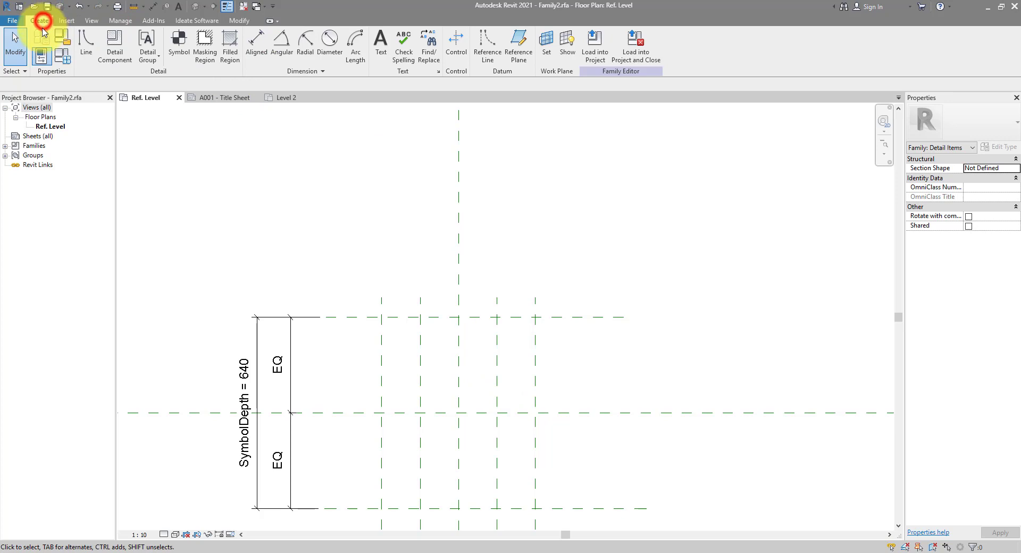
- Start a filled region and draw a zigzag line chain between the top and bottom planes
left_click(227, 47)
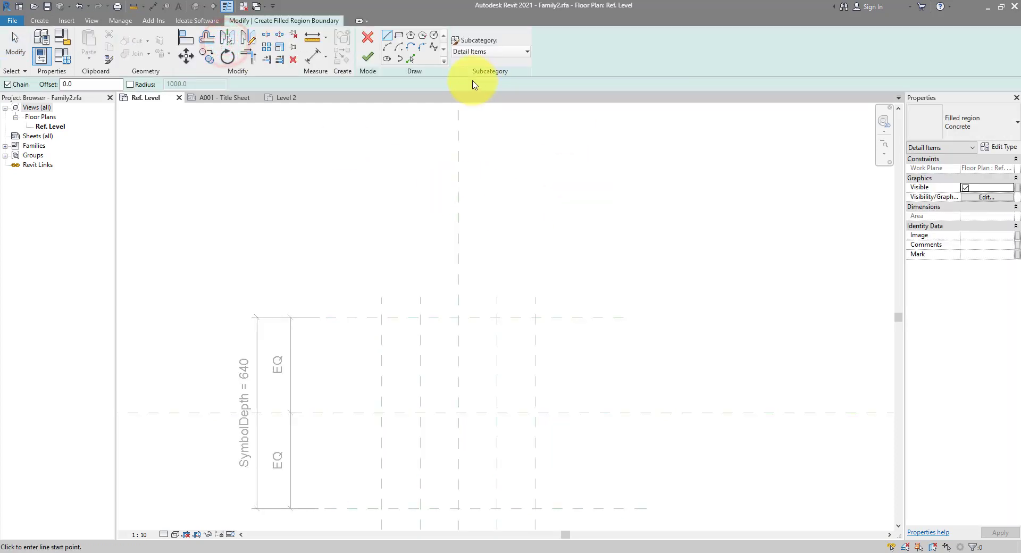
middle_click_drag(384, 375, 396, 306)
scroll(396, 307, "up", 1)
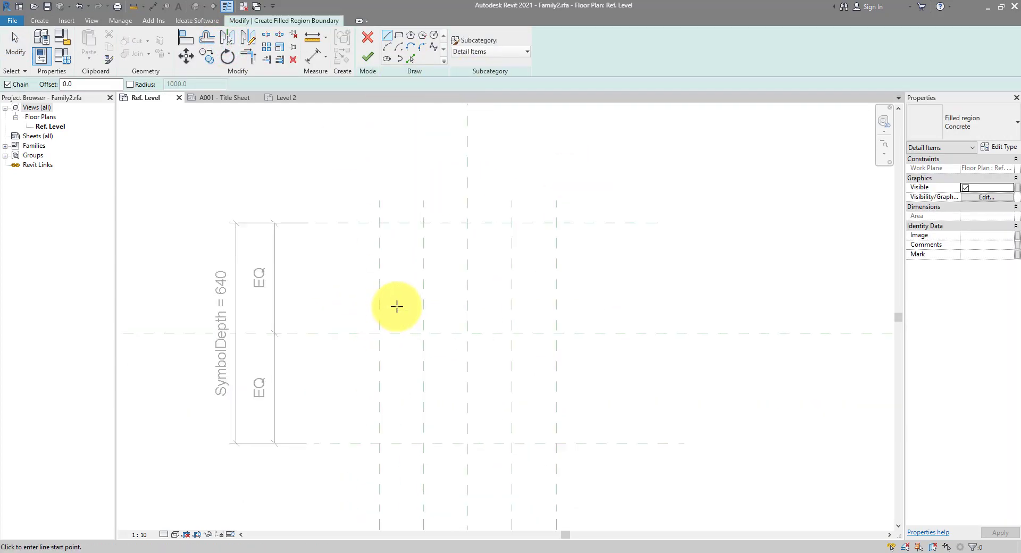
left_click(379, 333)
left_click(422, 223)
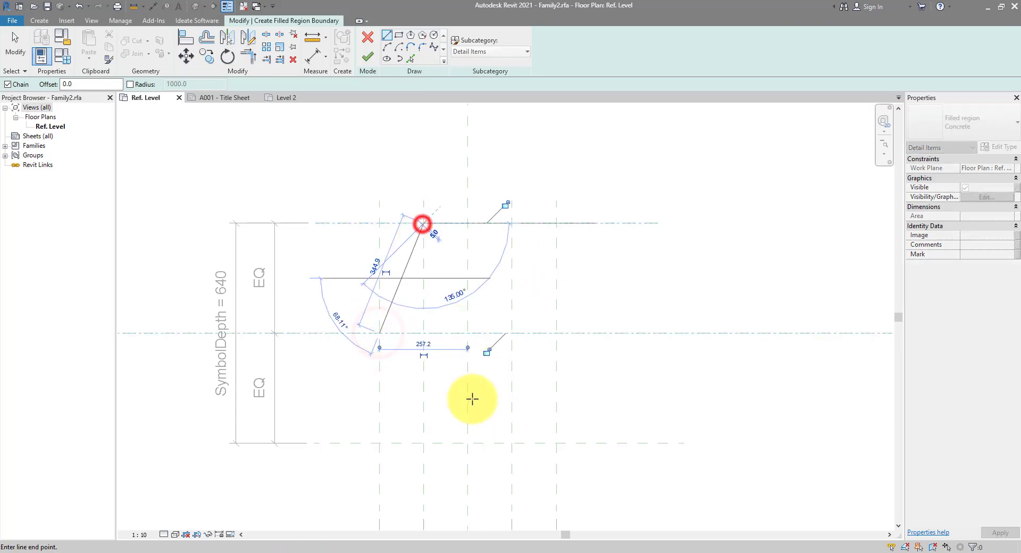
left_click(510, 442)
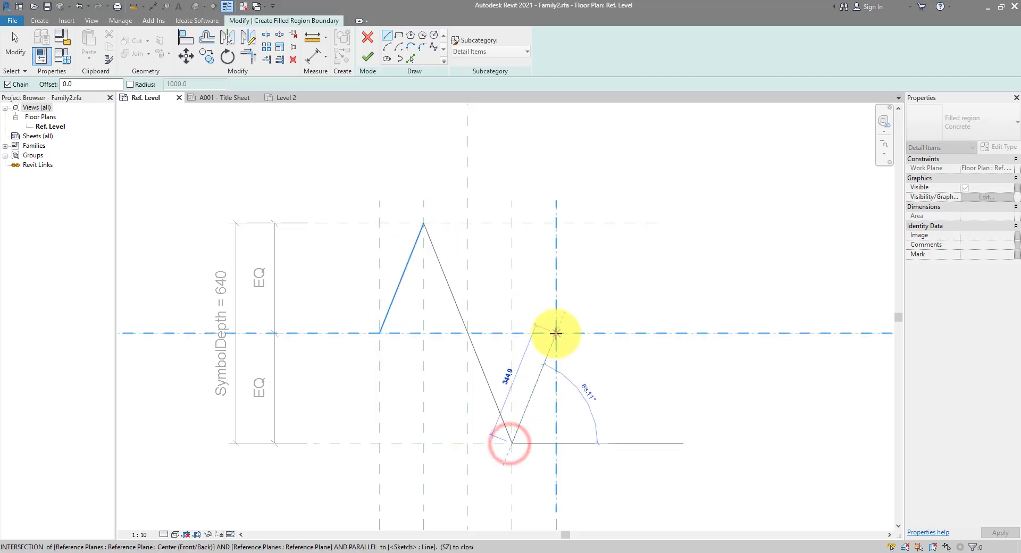
left_click(556, 334)
key("Escape")
key("Escape")
scroll(513, 312, "down", 3)
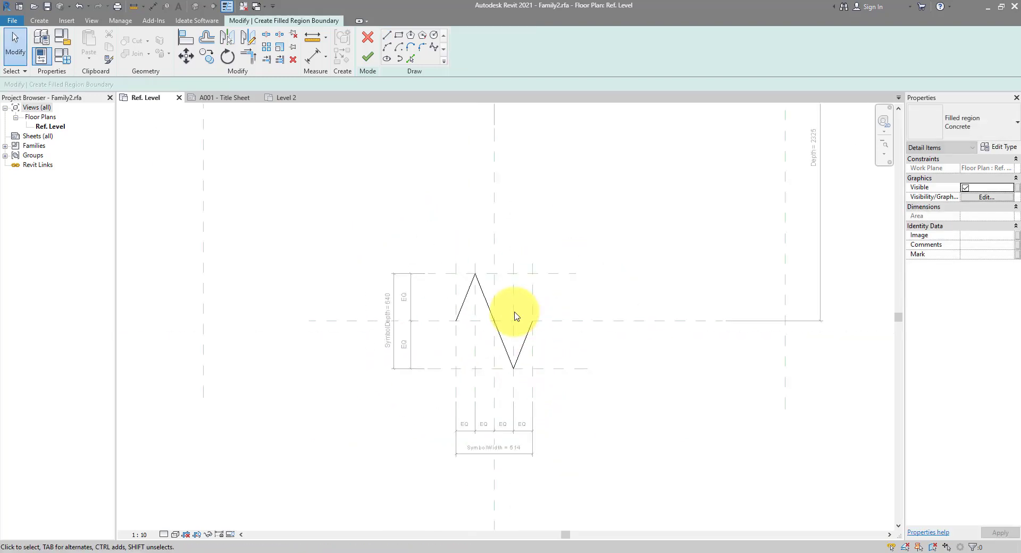
- Pick the horizontal centre line and outer reference planes as boundary lines
left_click(404, 59)
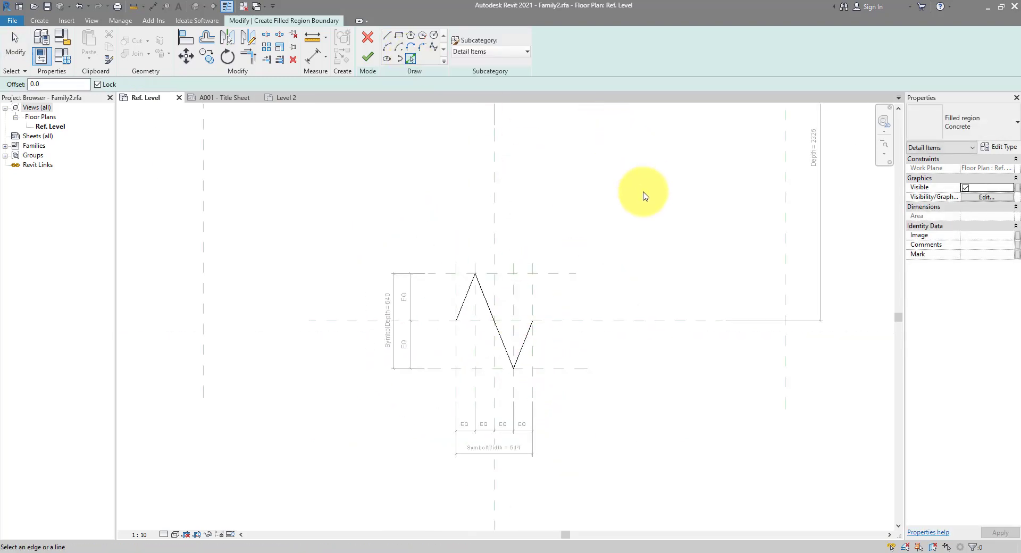
left_click(621, 322)
scroll(631, 291, "down", 3)
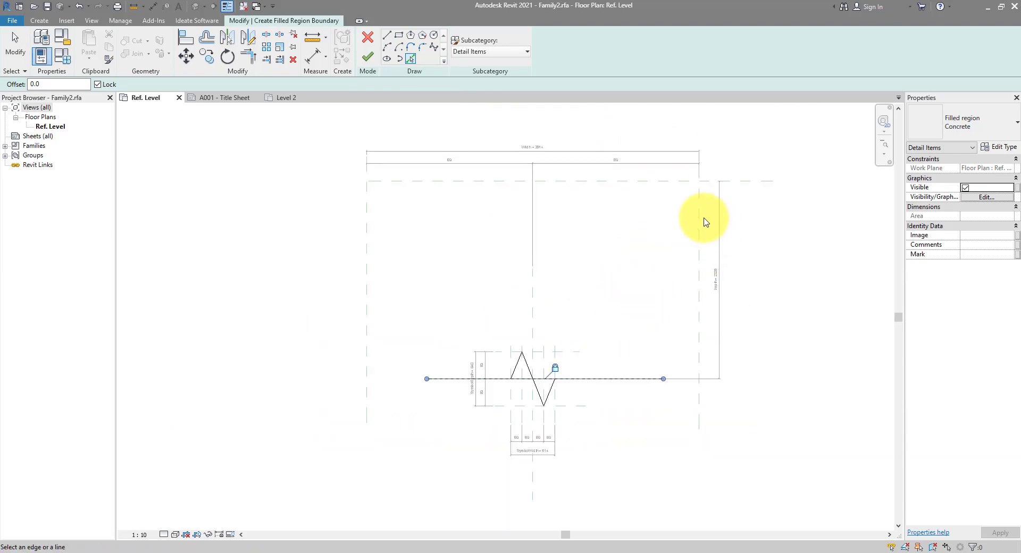
left_click(636, 181)
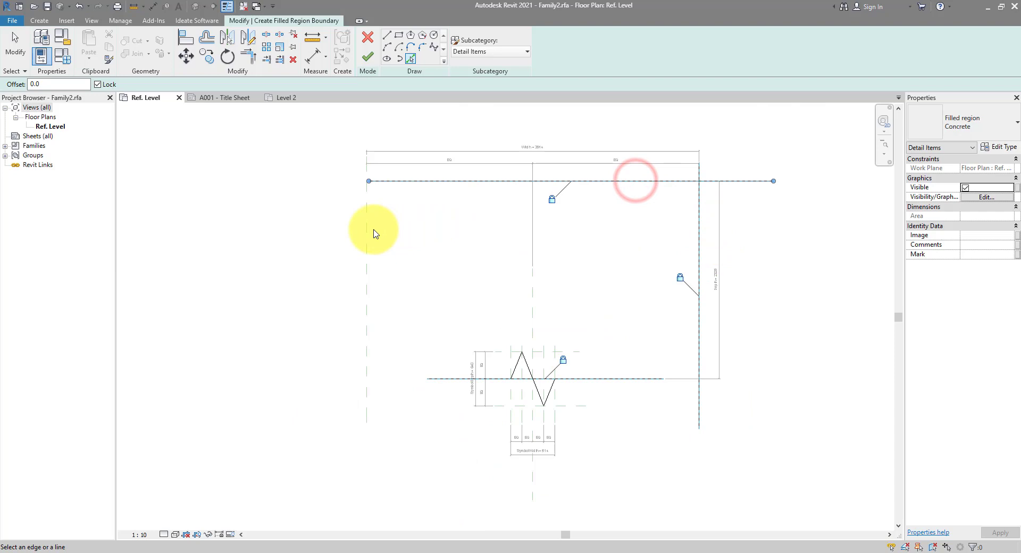
key("Escape")
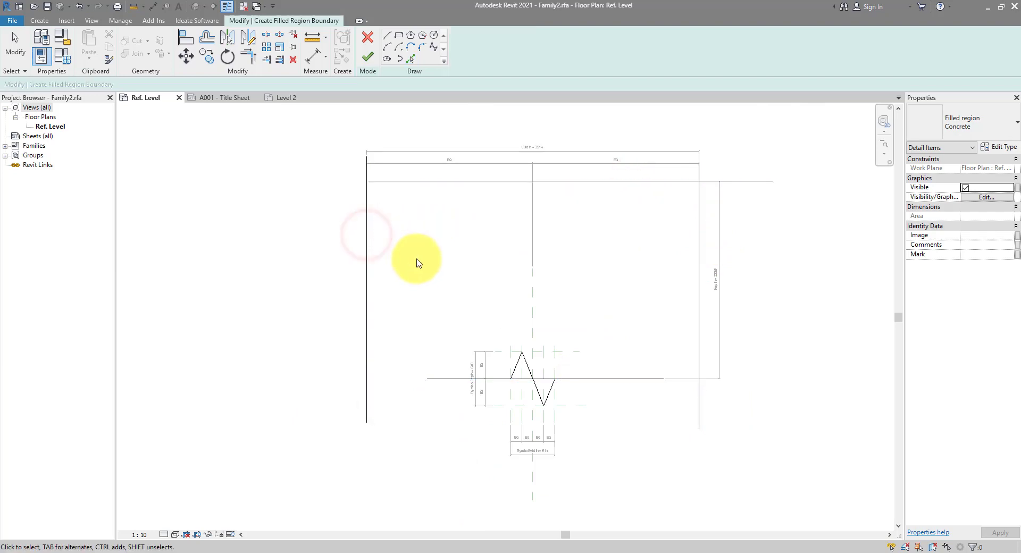
- Trim the boundary lines into corners at the top, right and left
left_click(372, 186)
left_click(372, 182)
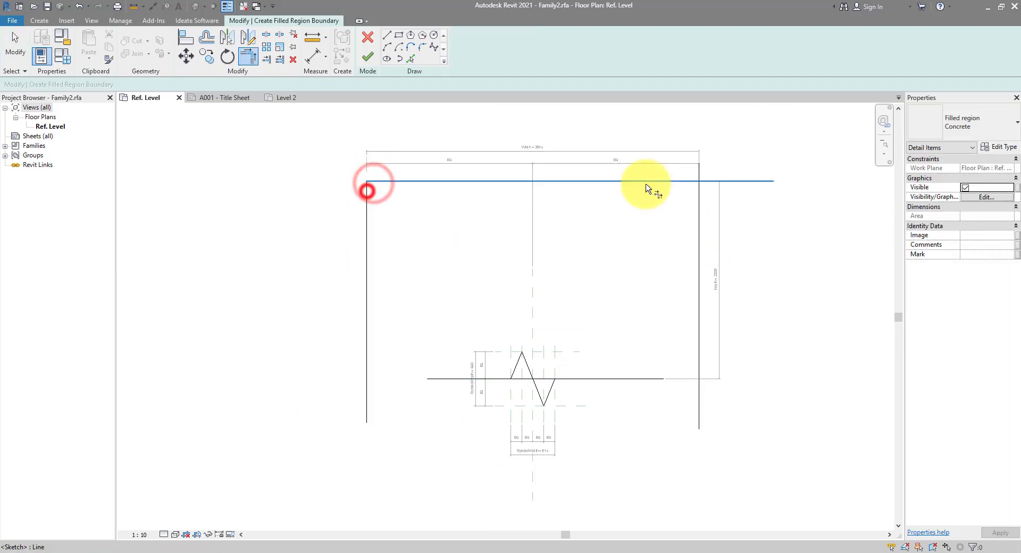
left_click(647, 181)
left_click(699, 198)
left_click(700, 306)
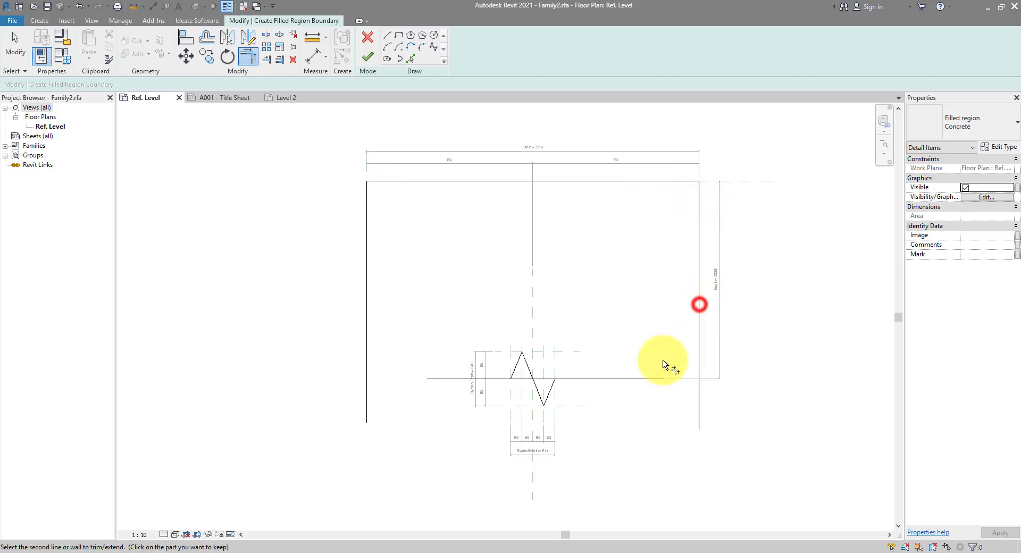
left_click(649, 378)
left_click(488, 378)
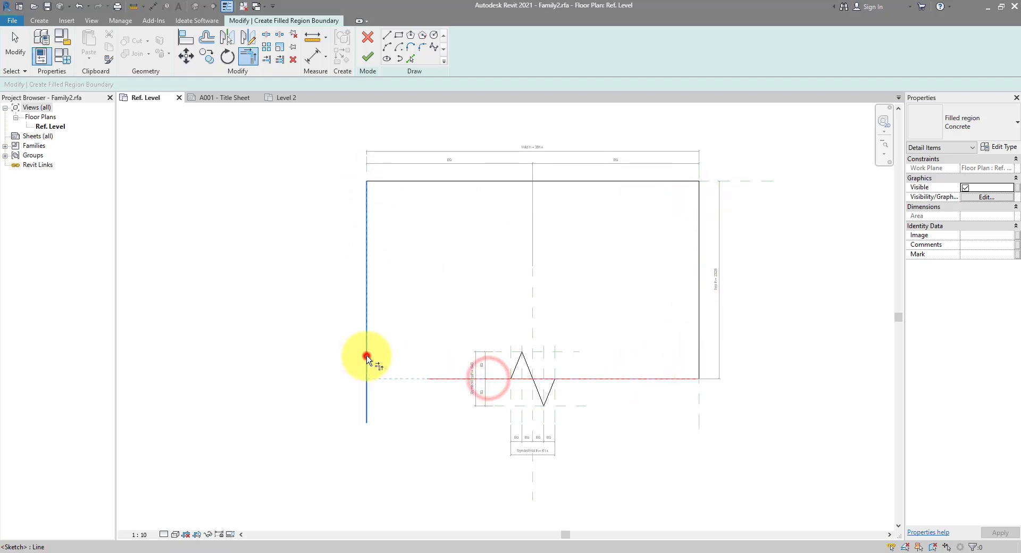
left_click(367, 357)
scroll(569, 387, "up", 5)
- Trim the horizontal line to both slanted zigzag lines, cleaning up the notch corners
left_click(265, 35)
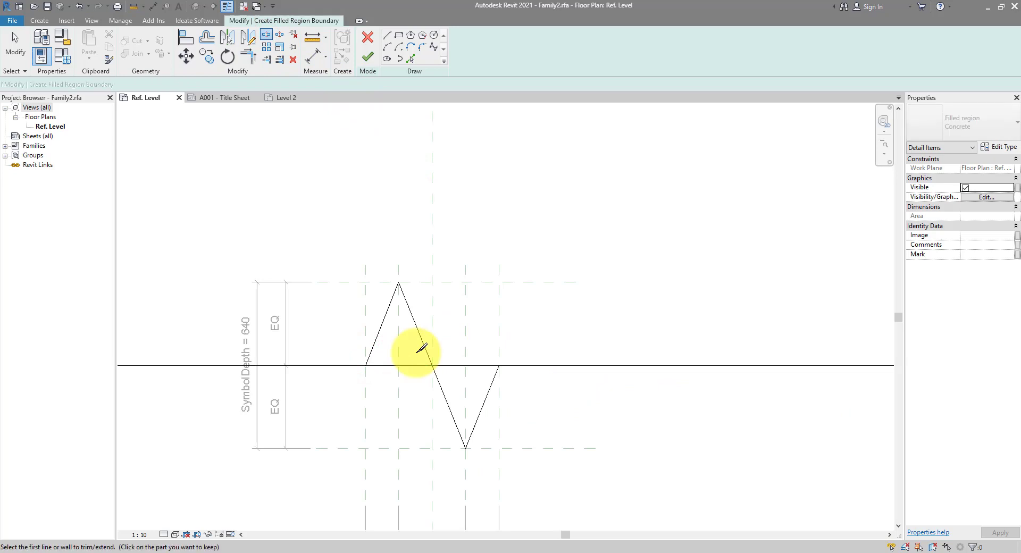
left_click(373, 346)
left_click(346, 365)
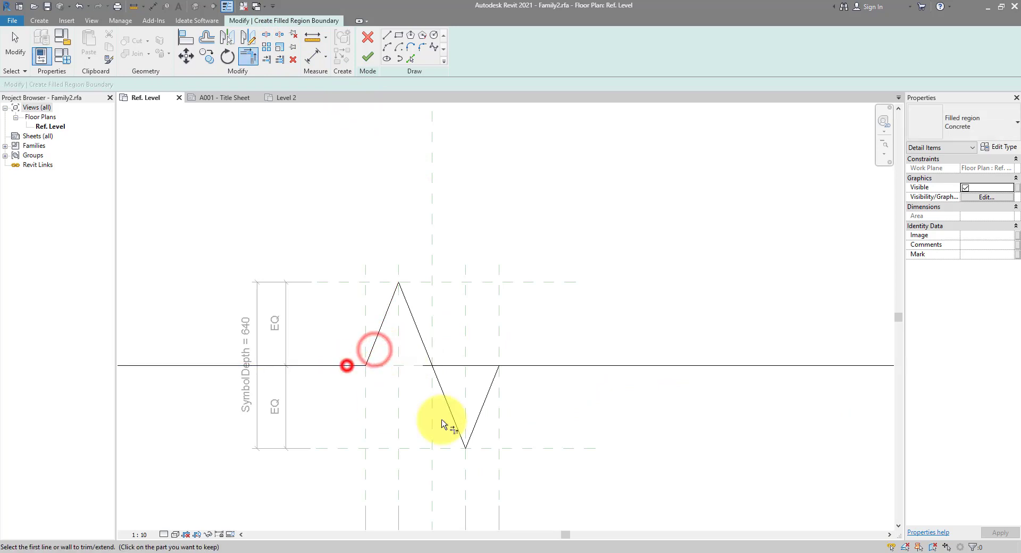
left_click(491, 371)
left_click(513, 365)
scroll(569, 363, "down", 3)
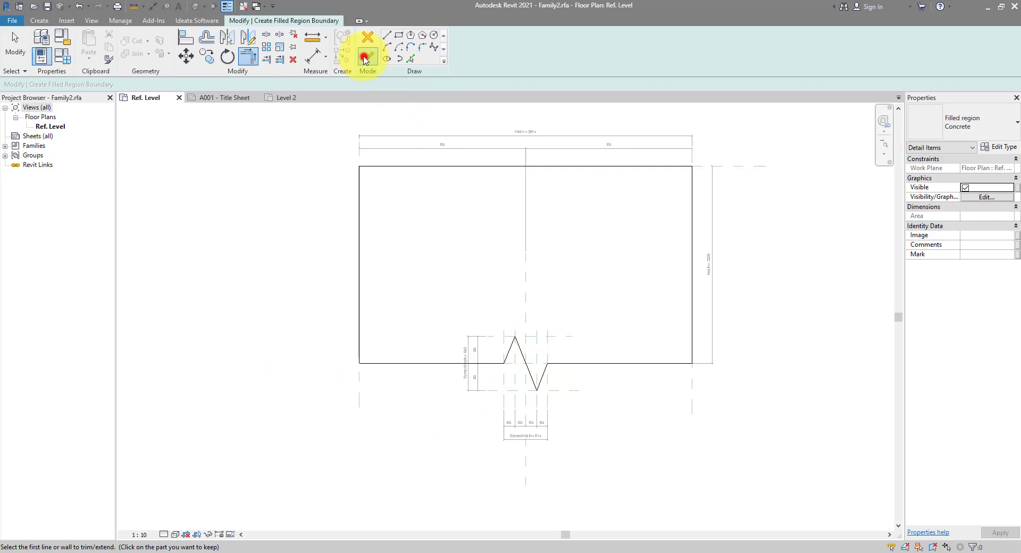
- Finish the filled region sketch and switch its fill type to Brick
left_click(366, 59)
scroll(596, 241, "up", 2)
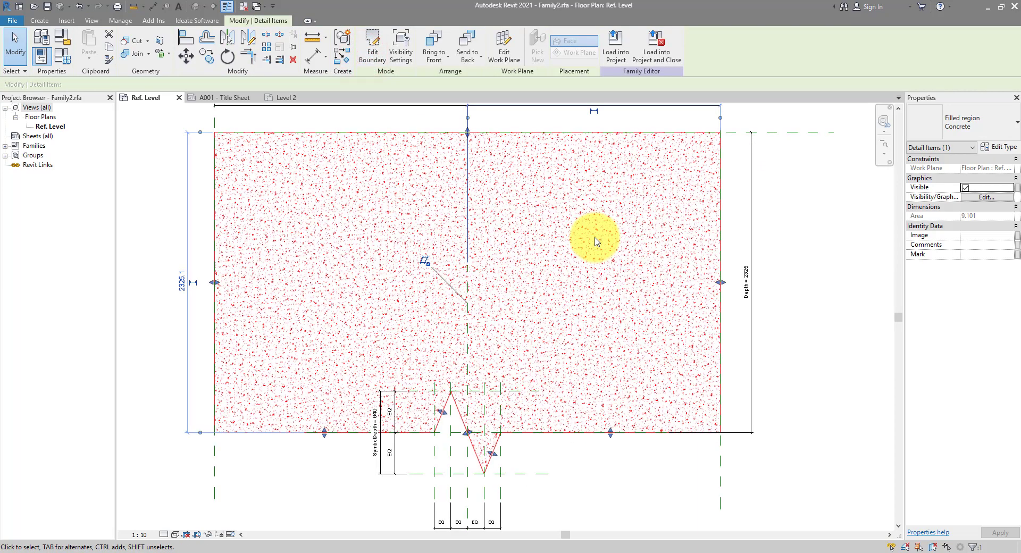
left_click(965, 121)
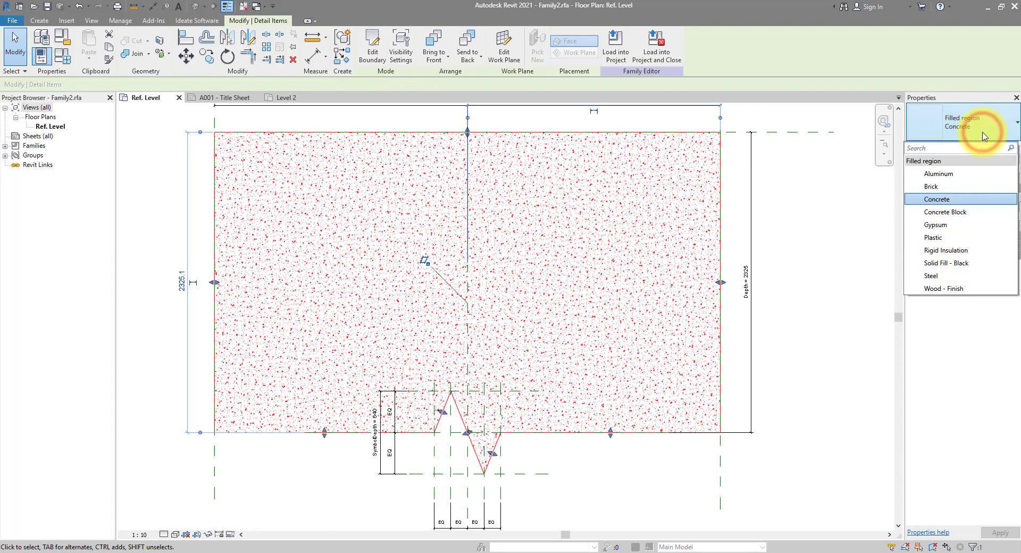
left_click(950, 187)
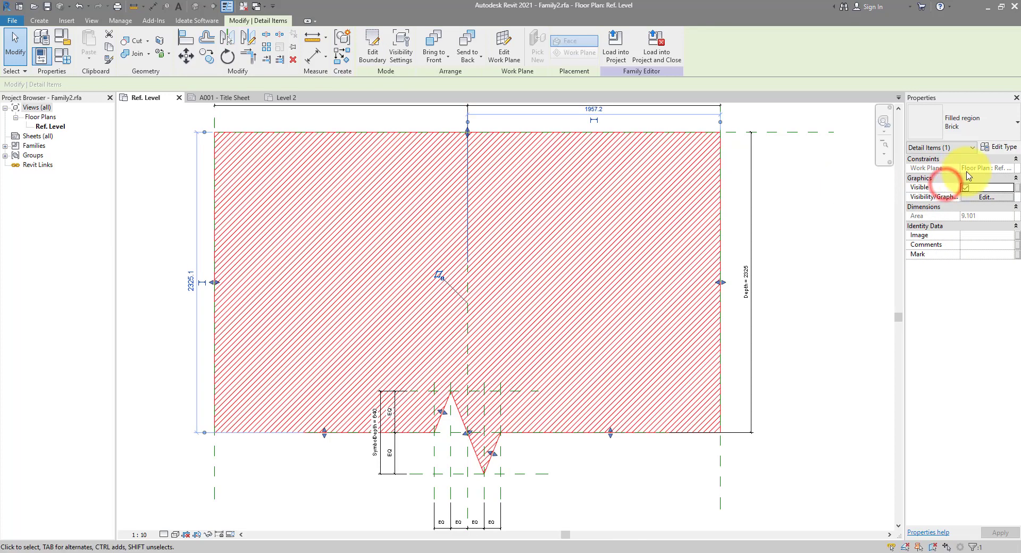
- Rename the fill type to 'Diagonal lines' and set its foreground pattern colour to grey RGB 192-192-192
left_click(996, 150)
left_click(955, 154)
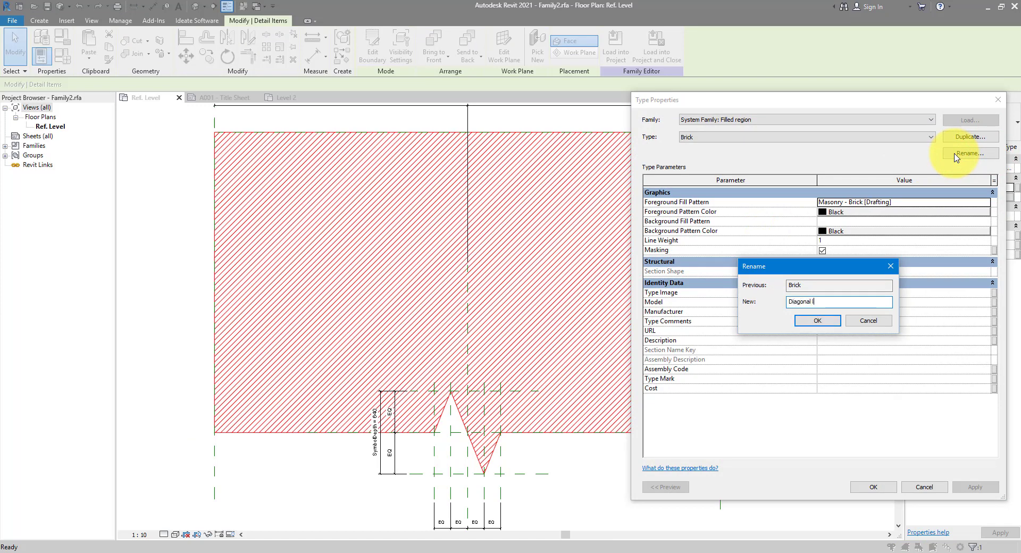
type("Diagonal lines")
key("Return")
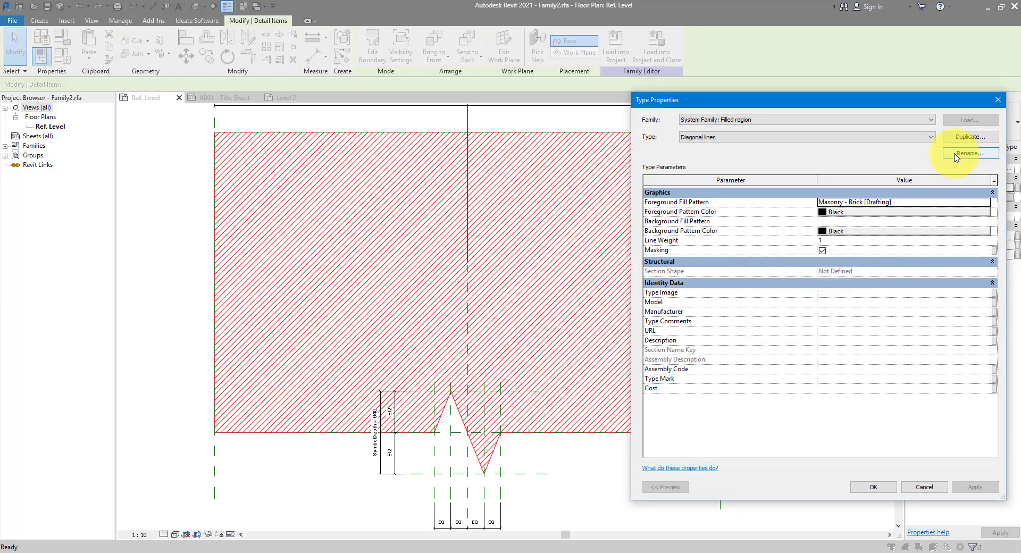
left_click(862, 213)
left_click(777, 283)
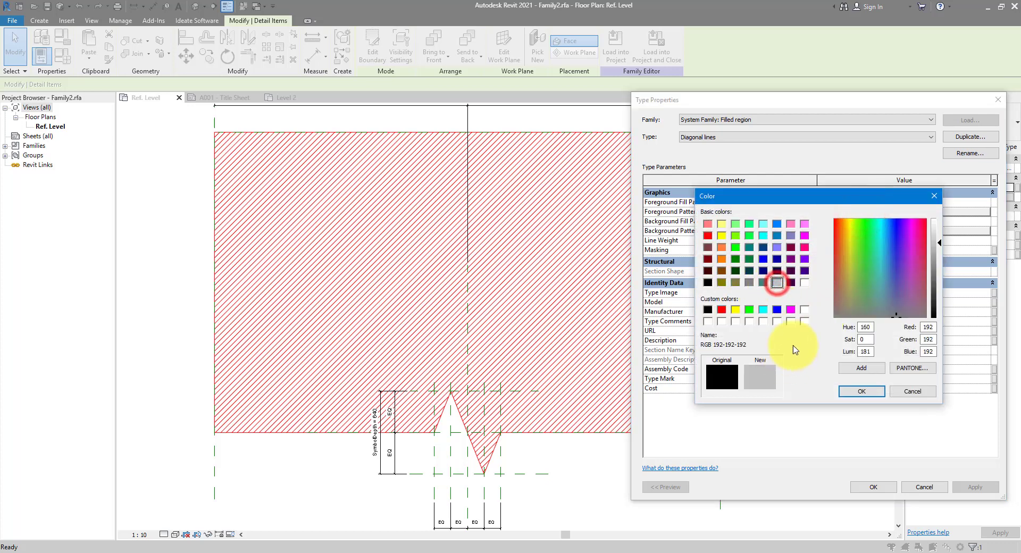
left_click(862, 391)
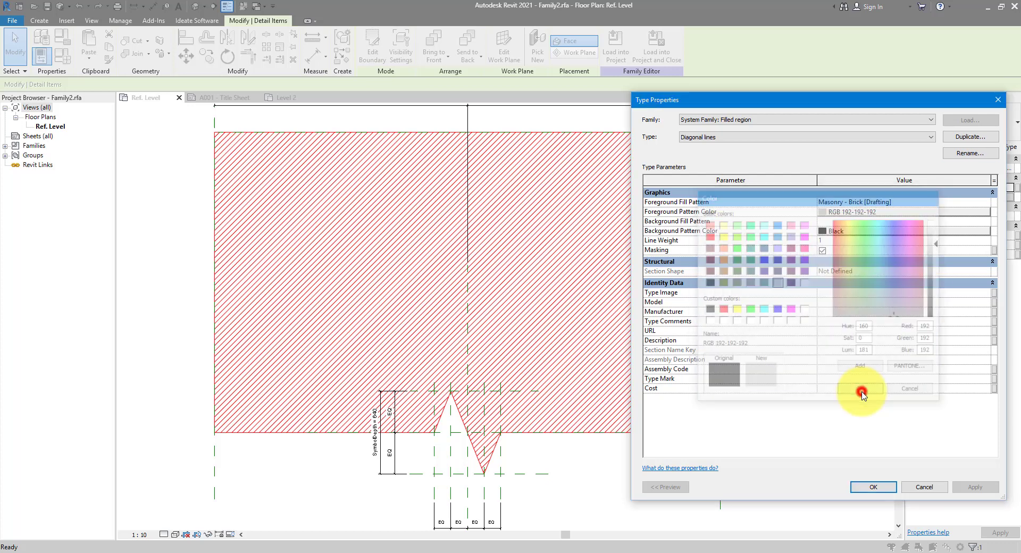
left_click(872, 487)
left_click(779, 321)
- Load the break line family into the project and place it upright against the left wall
left_click(371, 48)
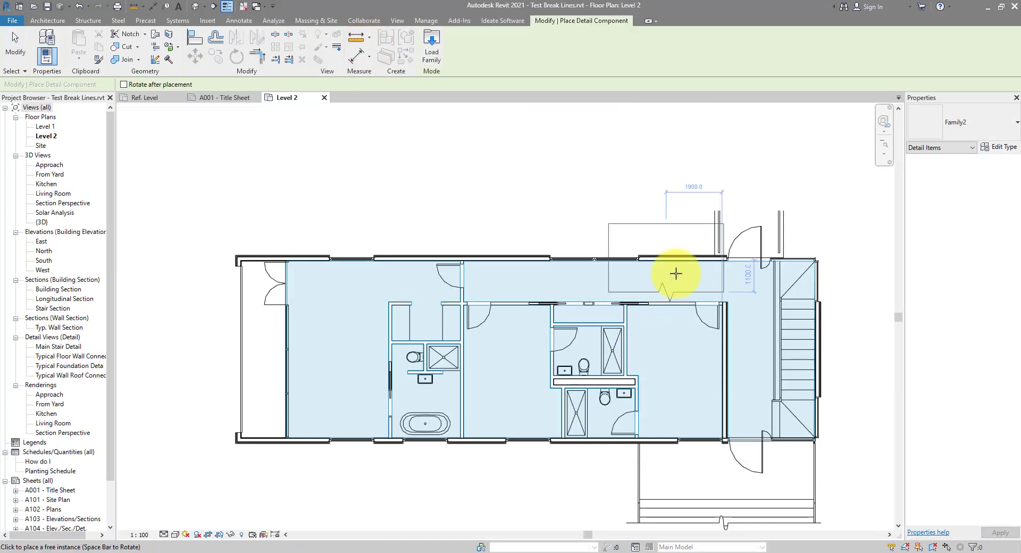
middle_click_drag(779, 234, 749, 239)
key("space")
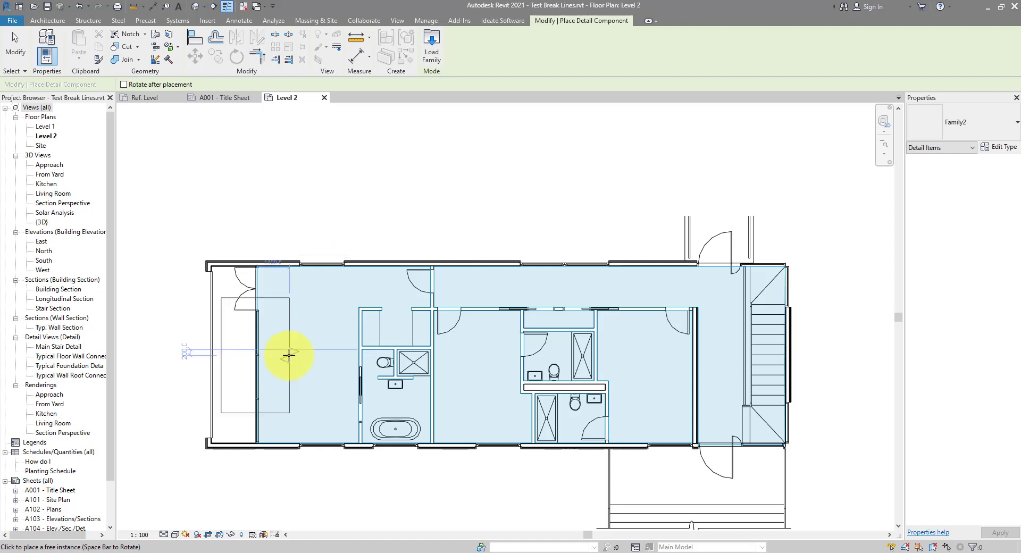
key("space")
key("space")
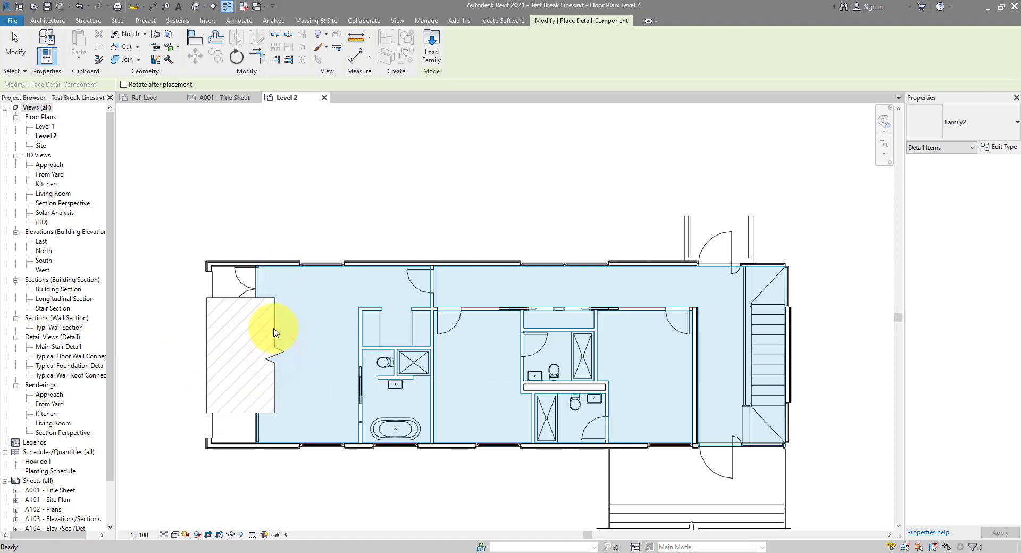
left_click(274, 329)
key("Escape")
- Stretch the break line past the top and bottom walls and further left to cover the end wall
left_click_drag(246, 295, 245, 244)
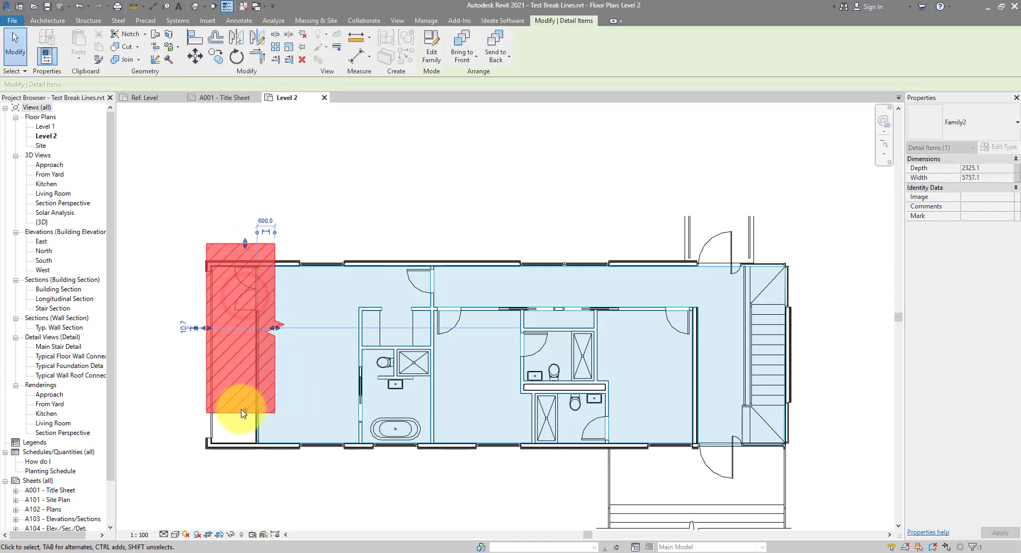
left_click_drag(234, 416, 245, 470)
left_click_drag(206, 356, 192, 356)
left_click(345, 240)
middle_click_drag(287, 287, 416, 231)
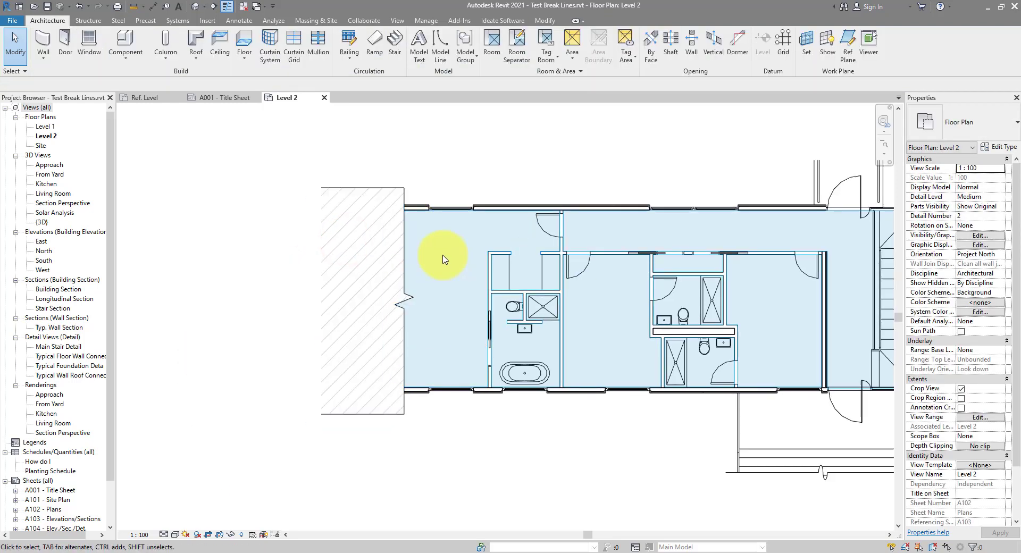
scroll(426, 201, "up", 2)
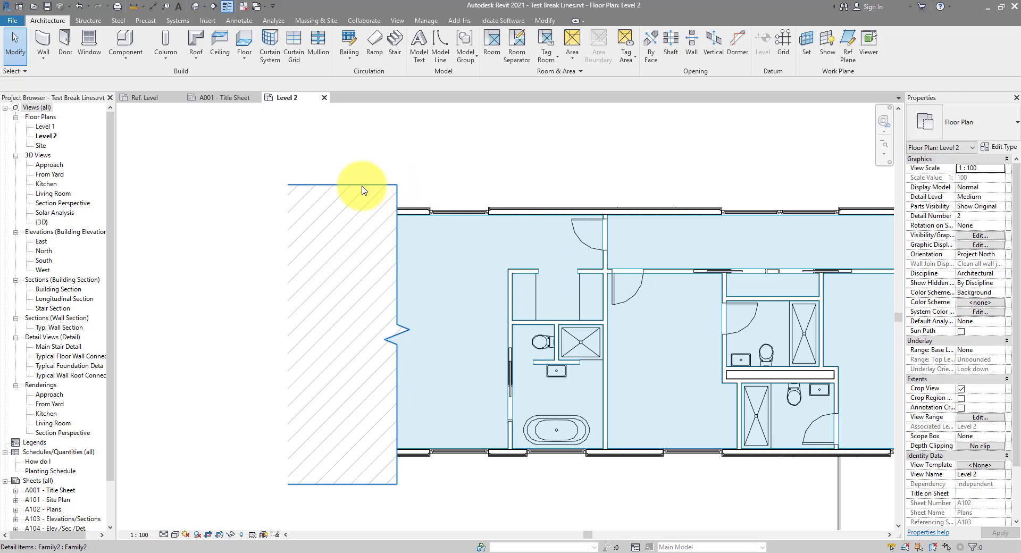
left_click(347, 484)
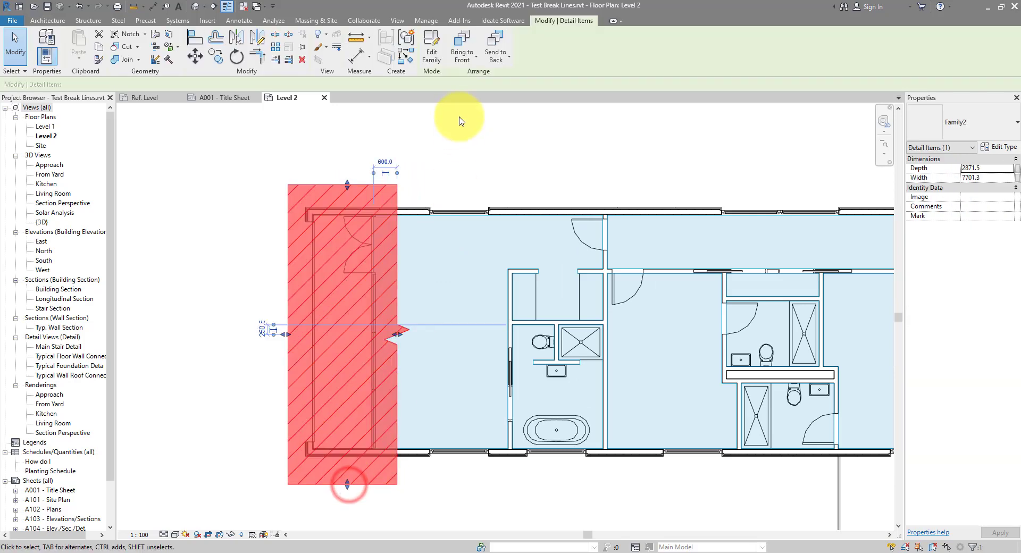
- In the family, set the filled region's boundary lines to the <Invisible lines> subcategory
left_click(431, 48)
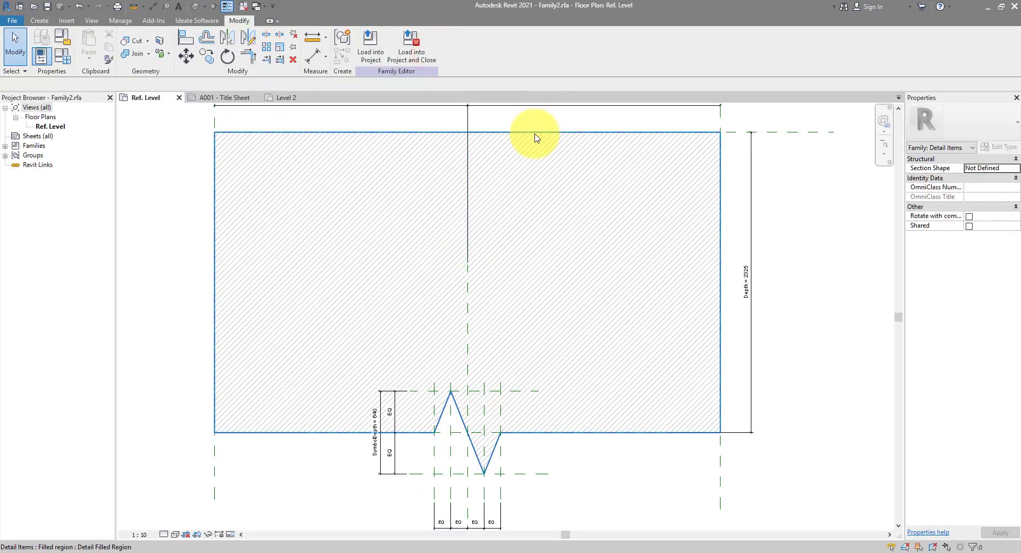
left_click(535, 134)
left_click(367, 43)
left_click_drag(763, 116, 148, 243)
left_click(468, 51)
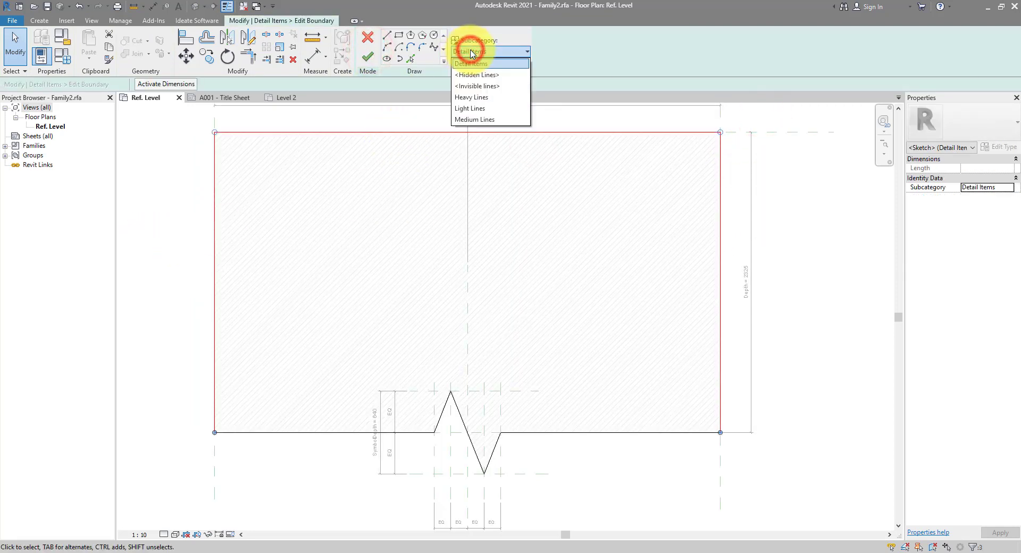
left_click(487, 86)
left_click(367, 57)
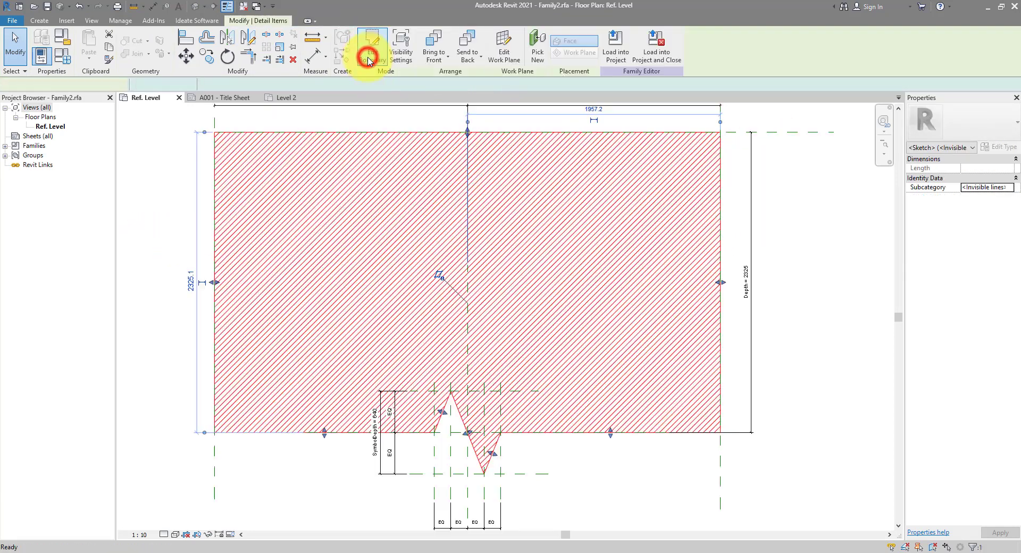
- Reload the family into the project, overwriting the existing version
left_click(608, 59)
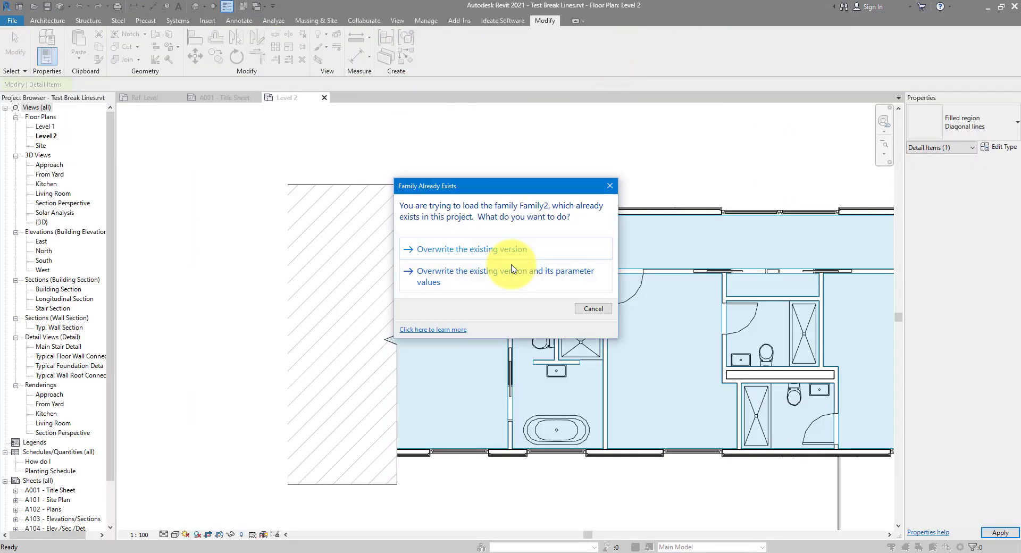
left_click(488, 256)
scroll(419, 160, "down", 4)
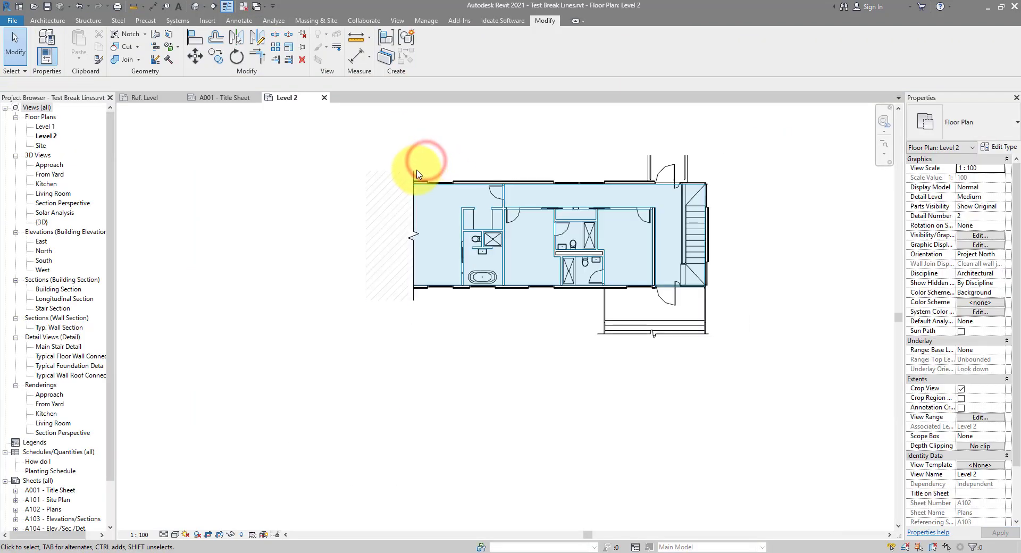
- Set the break line type's SymbolDepth to 700 and SymbolWidth to 300
left_click(408, 171)
scroll(468, 181, "up", 4)
left_click(997, 147)
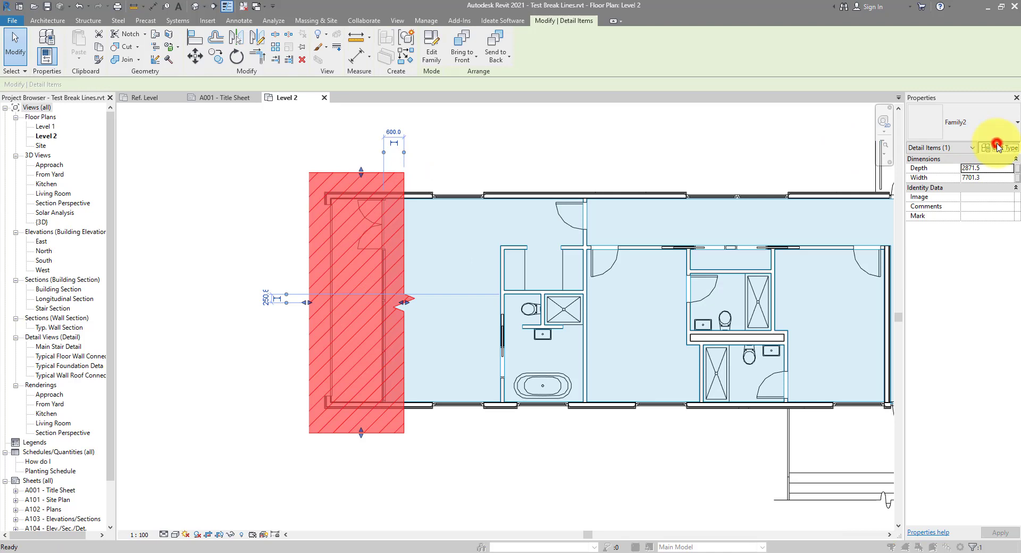
left_click(865, 227)
double_click(865, 227)
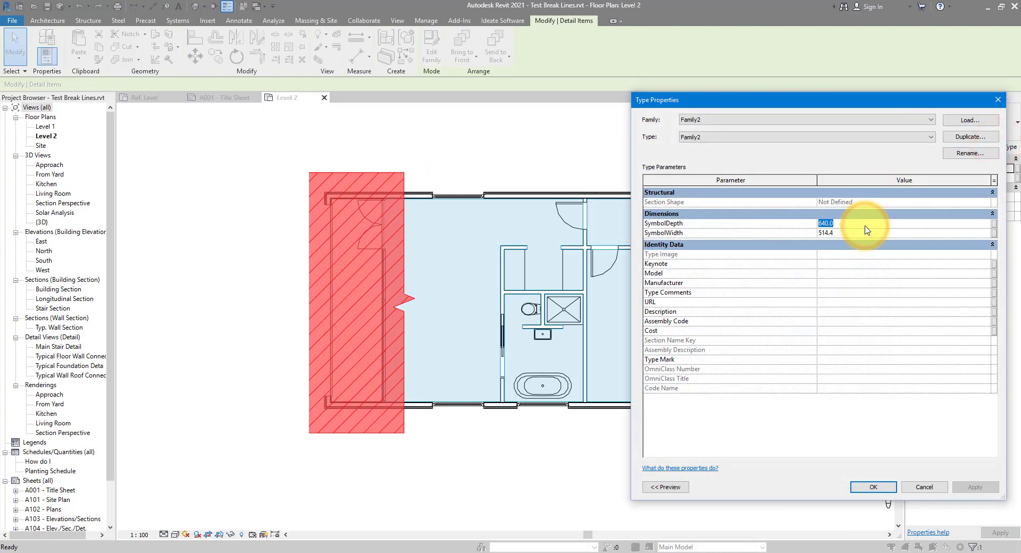
type("700")
double_click(862, 233)
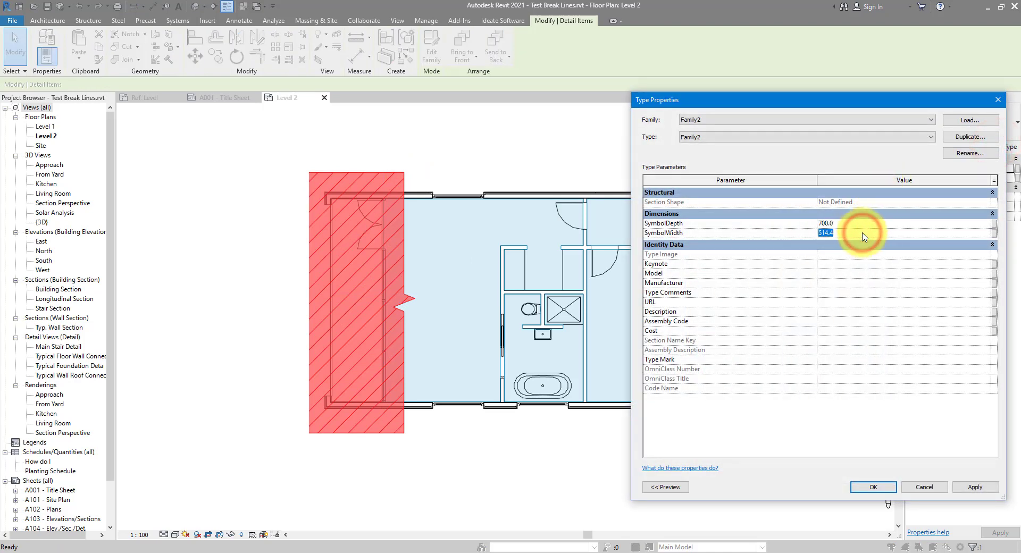
type("300.0")
key("Return")
key("Escape")
scroll(519, 302, "down", 3)
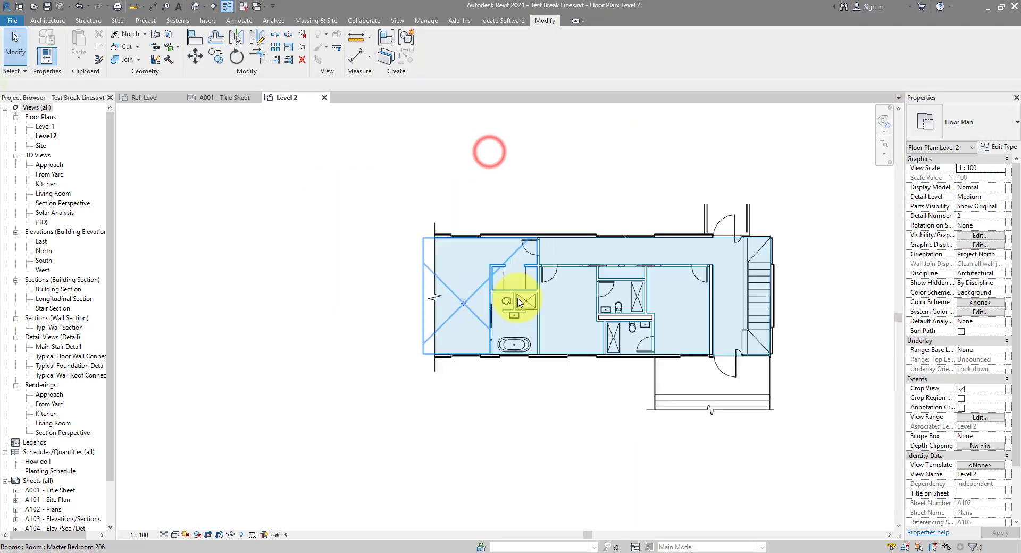
scroll(521, 319, "up", 2)
scroll(612, 420, "up", 2)
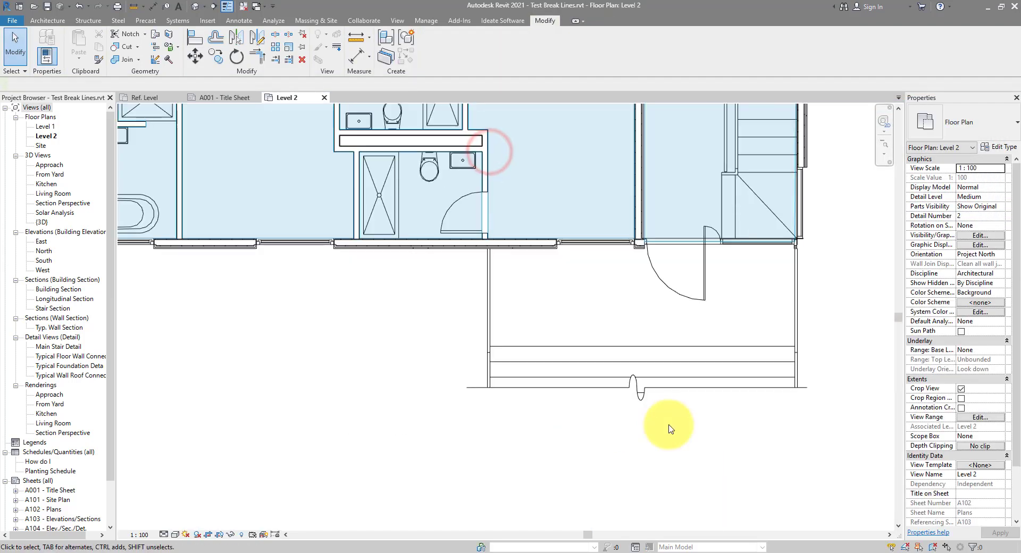
scroll(664, 423, "down", 3)
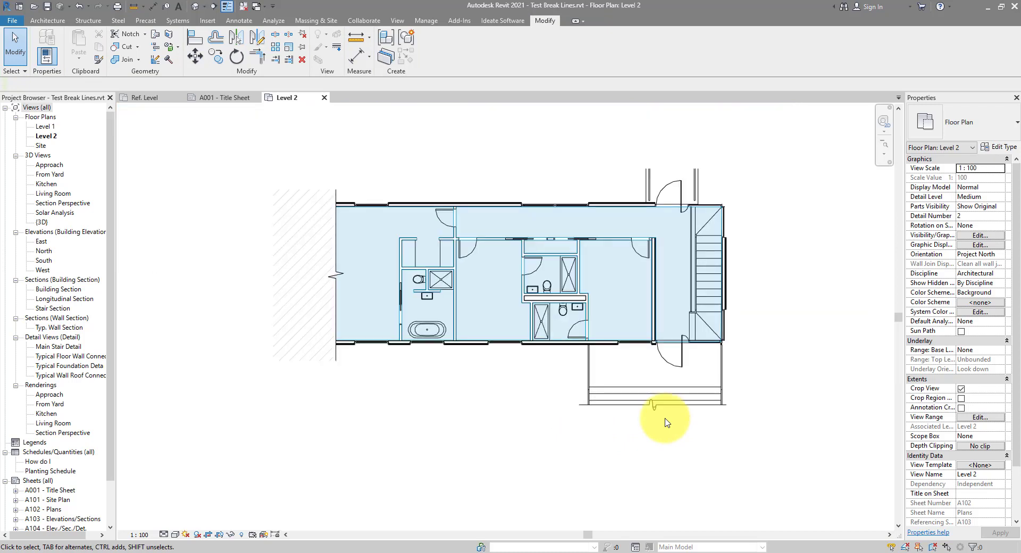